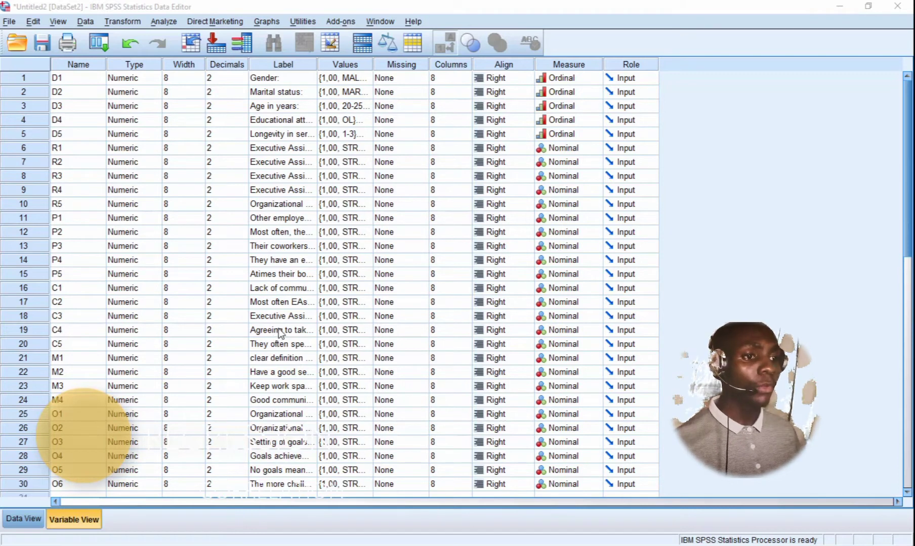
{"action": "scroll", "coordinate": [440, 234], "scroll_direction": "down", "scroll_amount": 4}
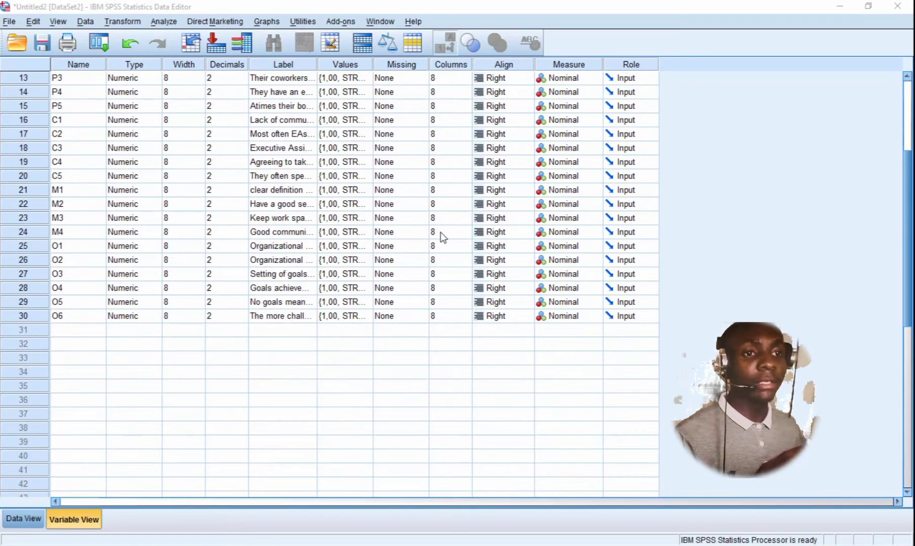
{"action": "scroll", "coordinate": [440, 238], "scroll_direction": "up", "scroll_amount": 4}
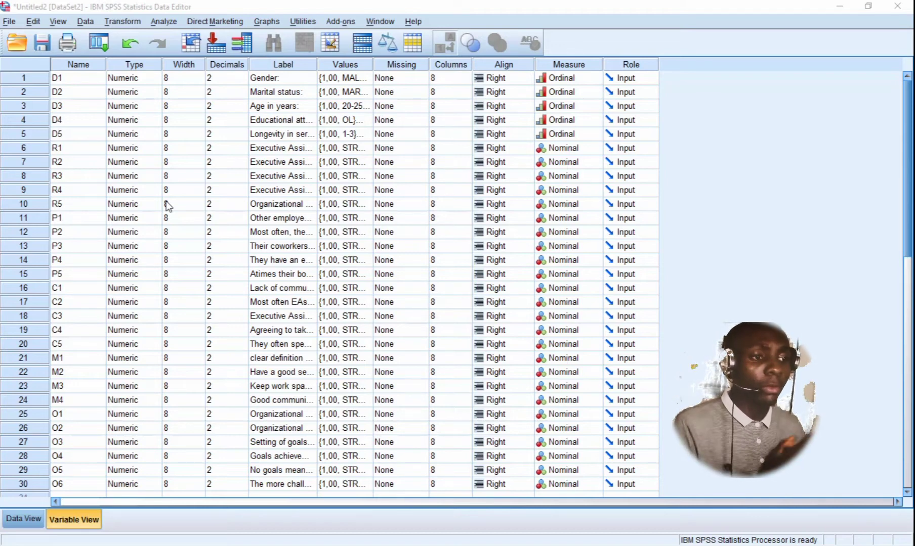
{"action": "scroll", "coordinate": [143, 247], "scroll_direction": "down", "scroll_amount": 3}
{"action": "scroll", "coordinate": [143, 246], "scroll_direction": "up", "scroll_amount": 3}
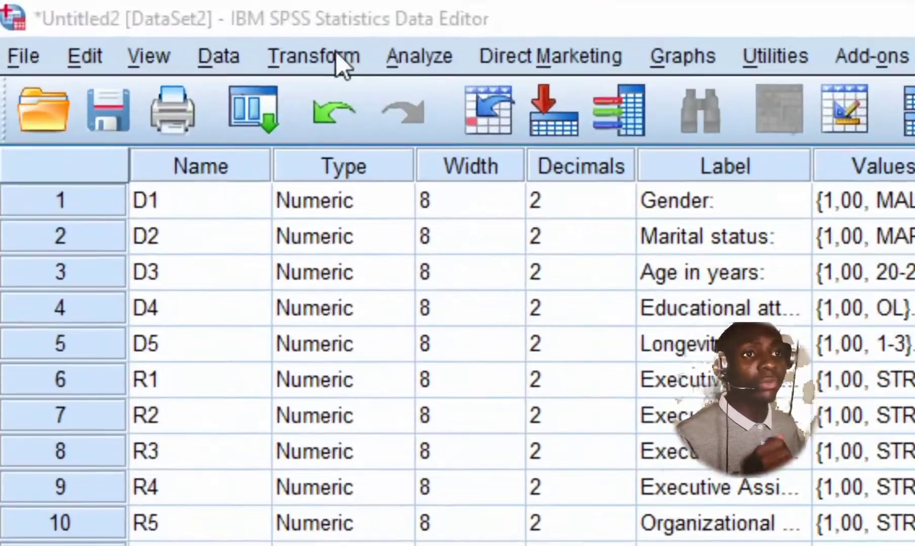
Open Compute Variable and review the questionnaire in Word down to the Section B topic
{"action": "left_click", "coordinate": [129, 21]}
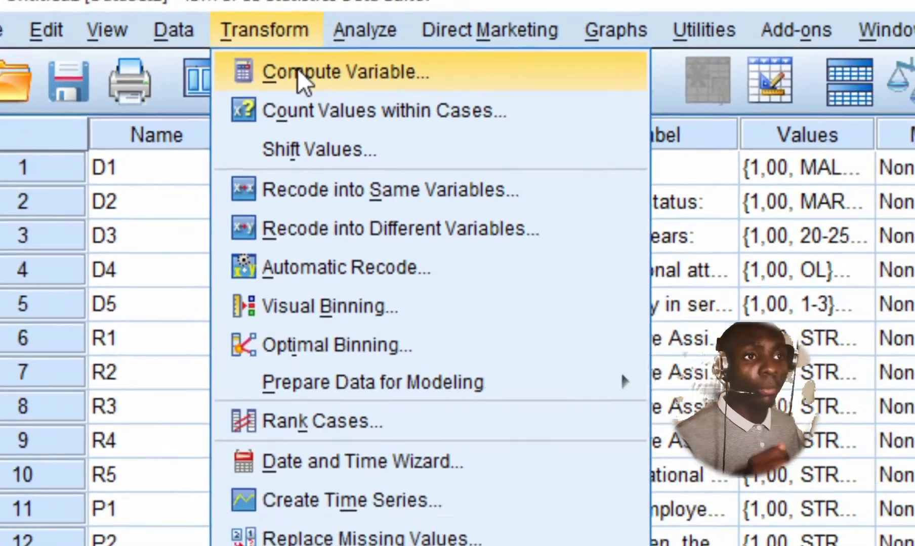
{"action": "left_click", "coordinate": [362, 104]}
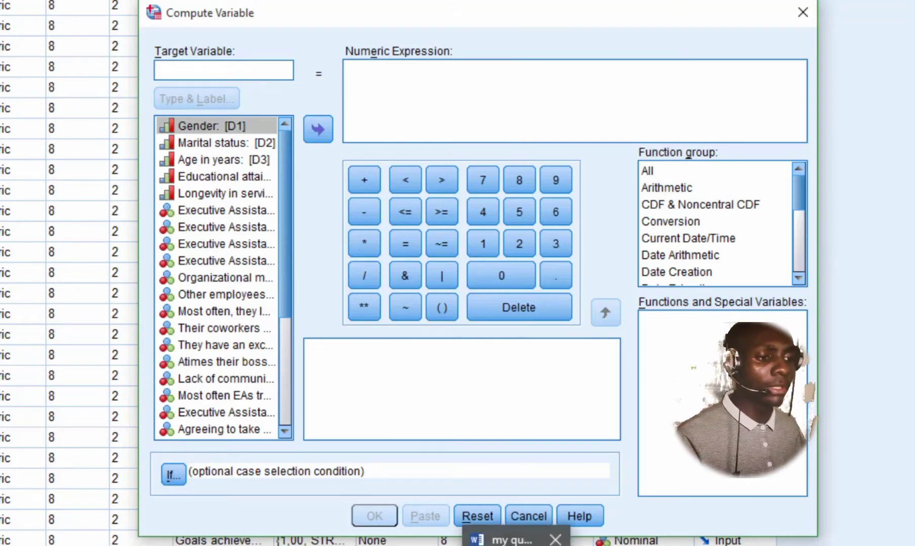
{"action": "left_click", "coordinate": [499, 538]}
{"action": "scroll", "coordinate": [865, 167], "scroll_direction": "up", "scroll_amount": 15}
{"action": "scroll", "coordinate": [869, 158], "scroll_direction": "up", "scroll_amount": 15}
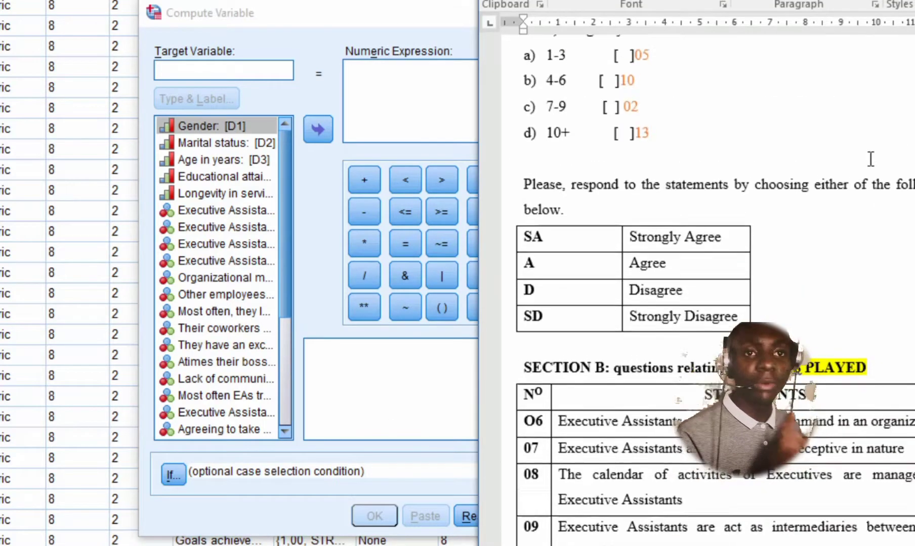
{"action": "scroll", "coordinate": [853, 202], "scroll_direction": "down", "scroll_amount": 1}
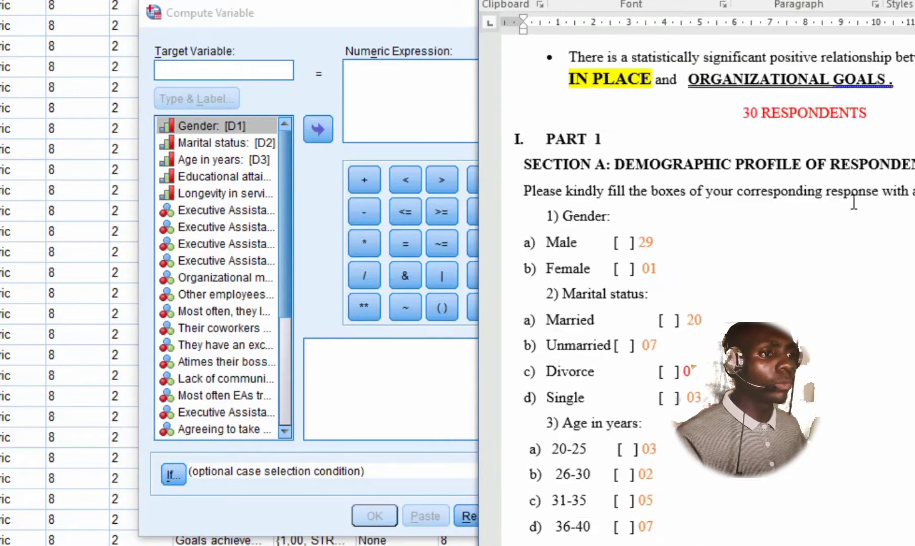
{"action": "scroll", "coordinate": [853, 202], "scroll_direction": "up", "scroll_amount": 5}
{"action": "scroll", "coordinate": [854, 203], "scroll_direction": "down", "scroll_amount": 5}
{"action": "scroll", "coordinate": [853, 202], "scroll_direction": "down", "scroll_amount": 6}
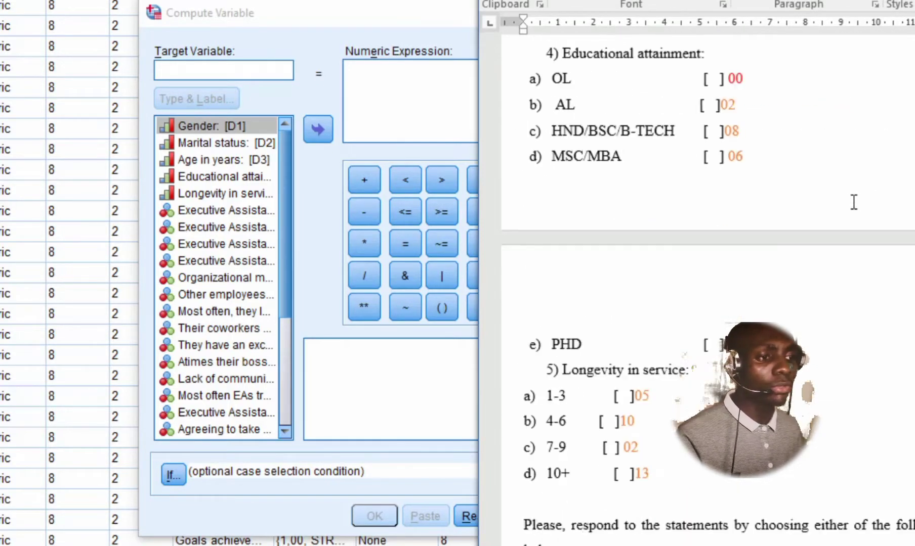
{"action": "scroll", "coordinate": [853, 202], "scroll_direction": "down", "scroll_amount": 3}
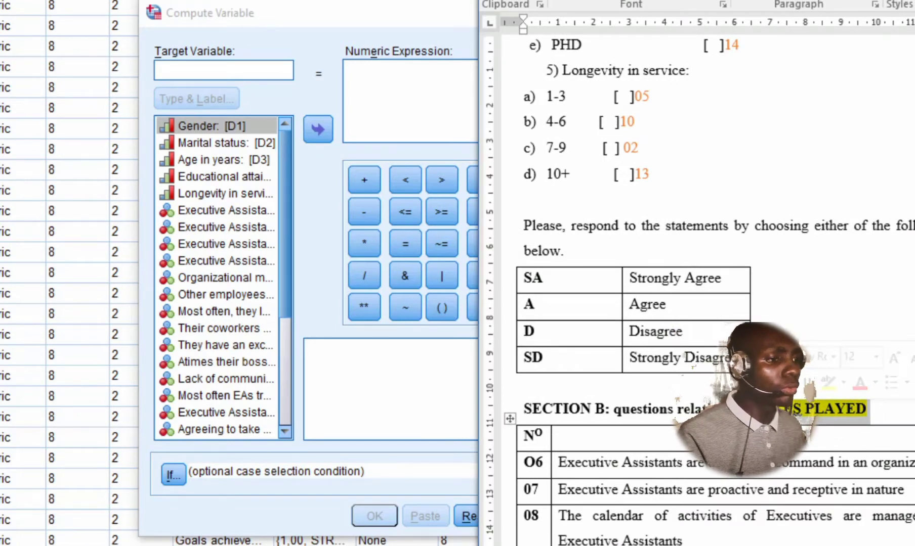
Name the target variable ROL and give it the label ROLES PLAYED
{"action": "left_click", "coordinate": [220, 69]}
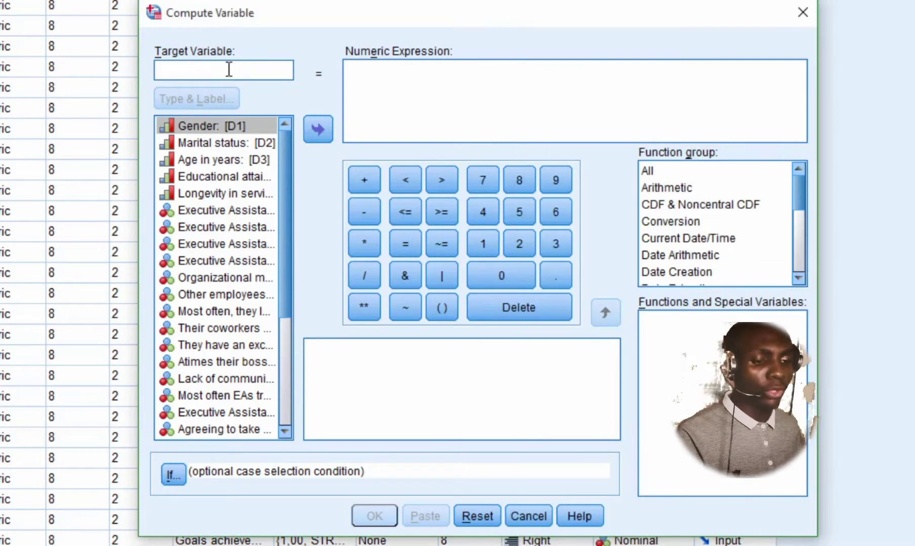
{"action": "type", "text": "ROL"}
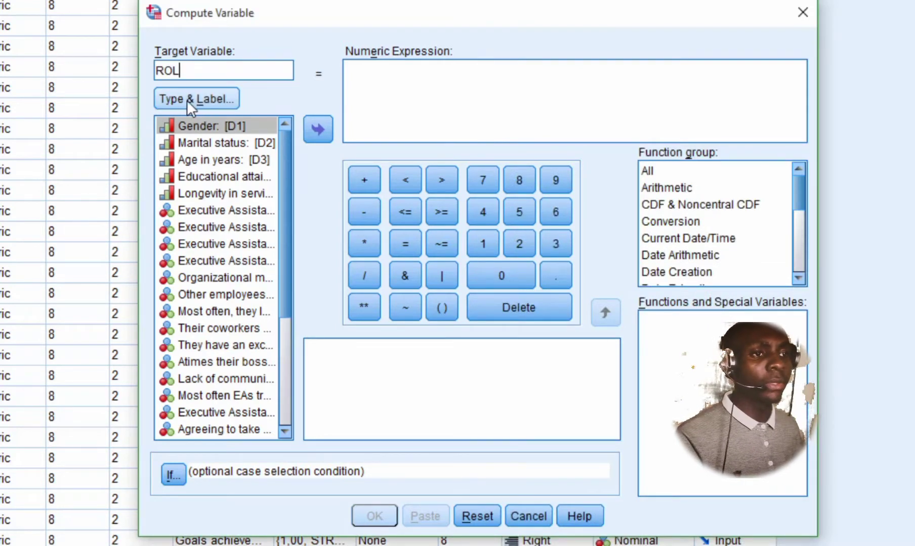
{"action": "left_click", "coordinate": [206, 101]}
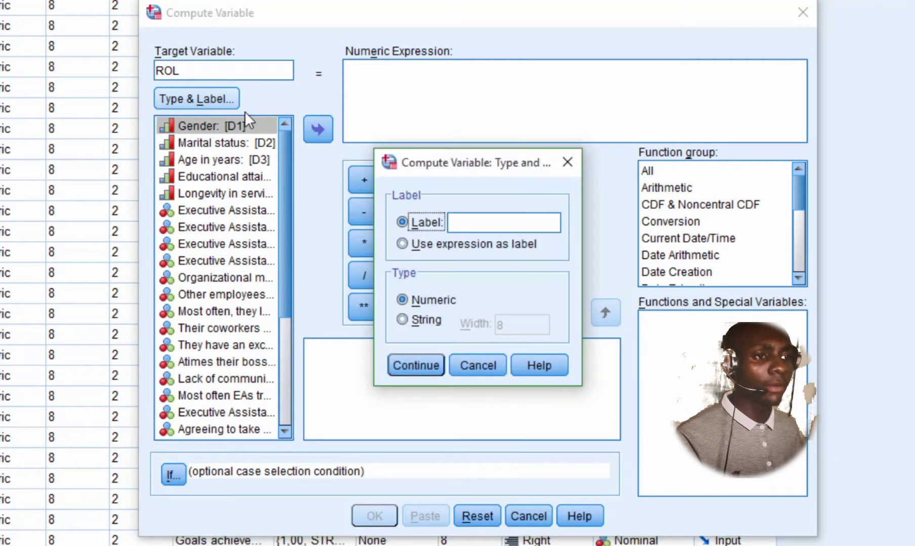
{"action": "left_click", "coordinate": [479, 226]}
{"action": "type", "text": "ROLES PLAYED"}
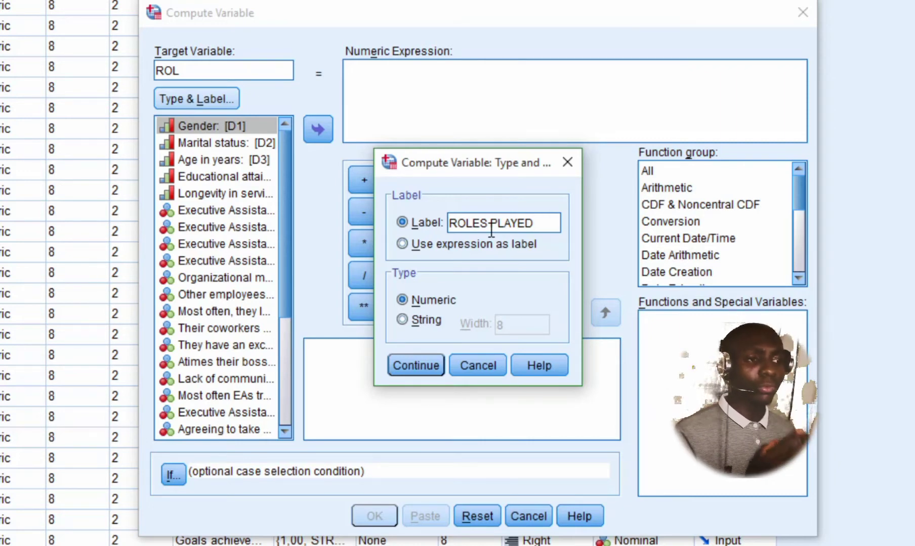
{"action": "left_click", "coordinate": [412, 367]}
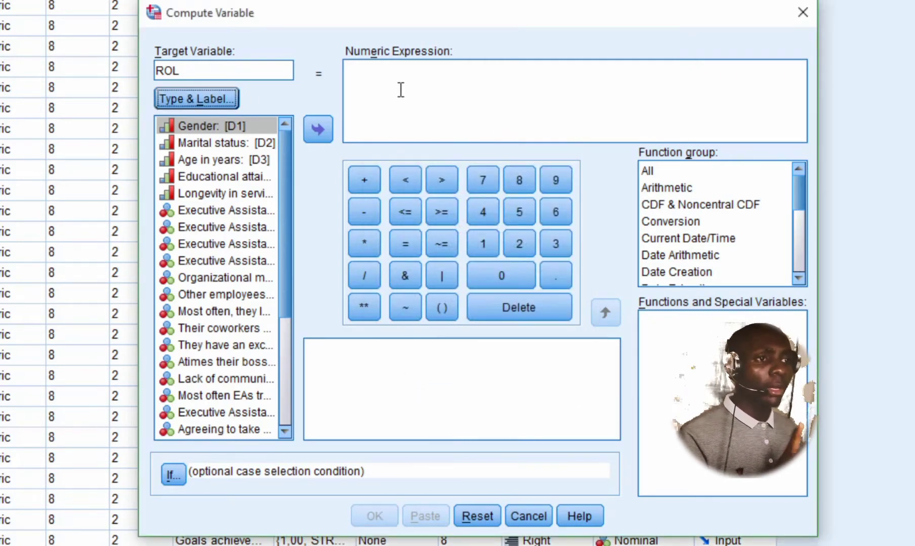
Show variable names in the source list and compute ROL as (R1+R2+R3+R4+R5) / 5
{"action": "right_click", "coordinate": [241, 210]}
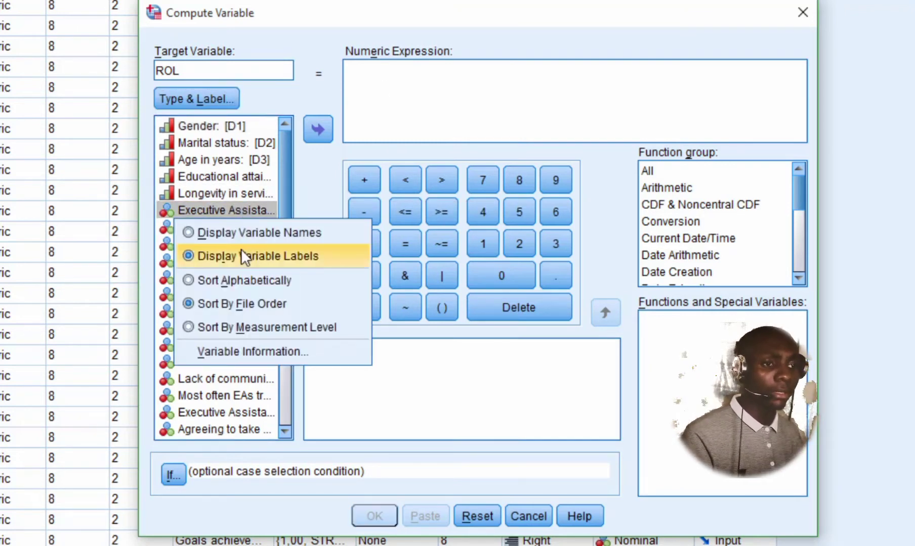
{"action": "left_click", "coordinate": [304, 237]}
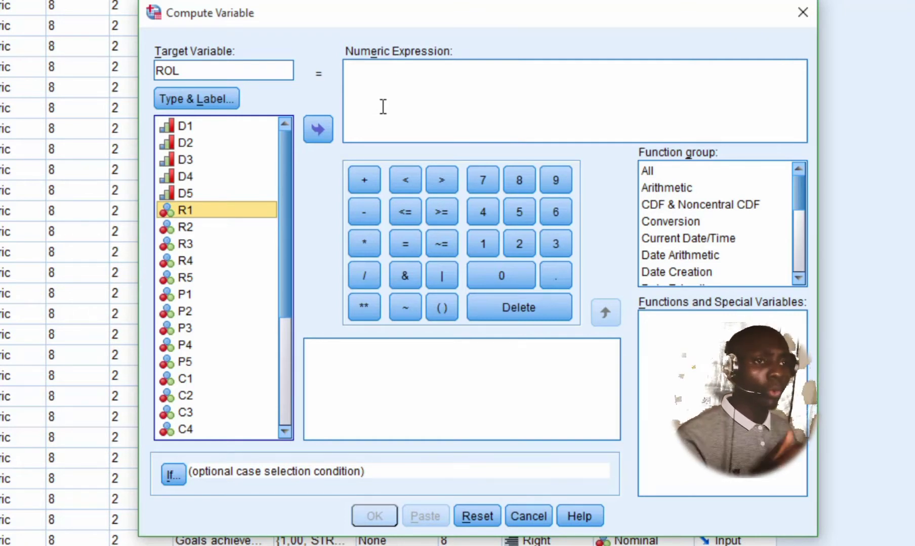
{"action": "left_click", "coordinate": [443, 307]}
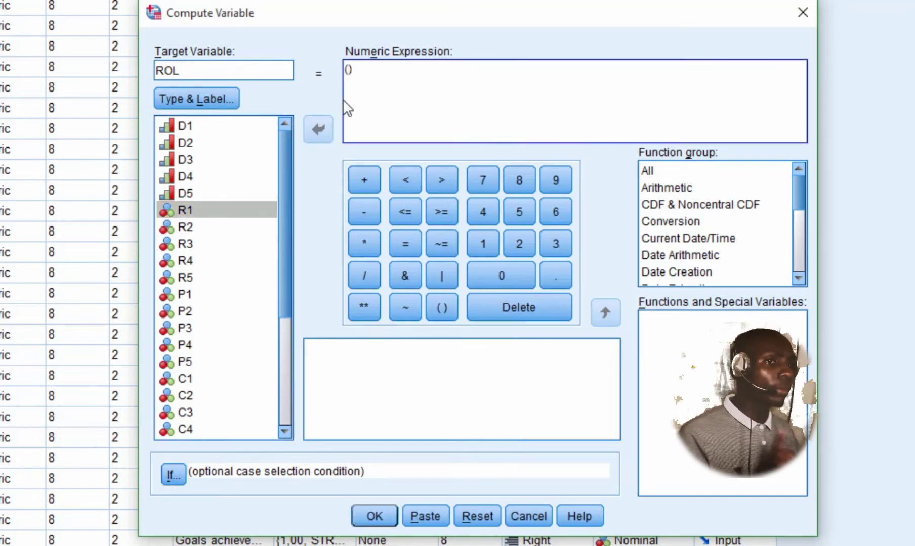
{"action": "left_click", "coordinate": [196, 213]}
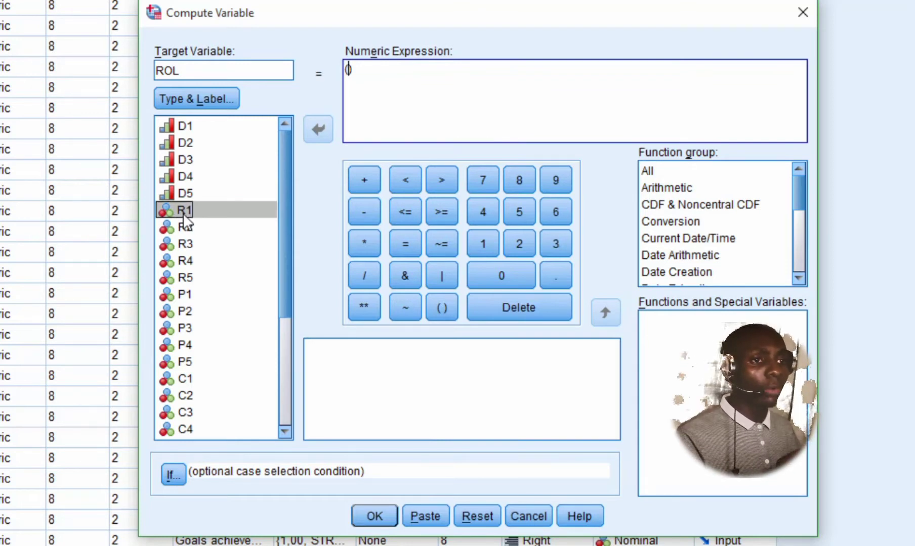
{"action": "double_click", "coordinate": [184, 213]}
{"action": "type", "text": "+"}
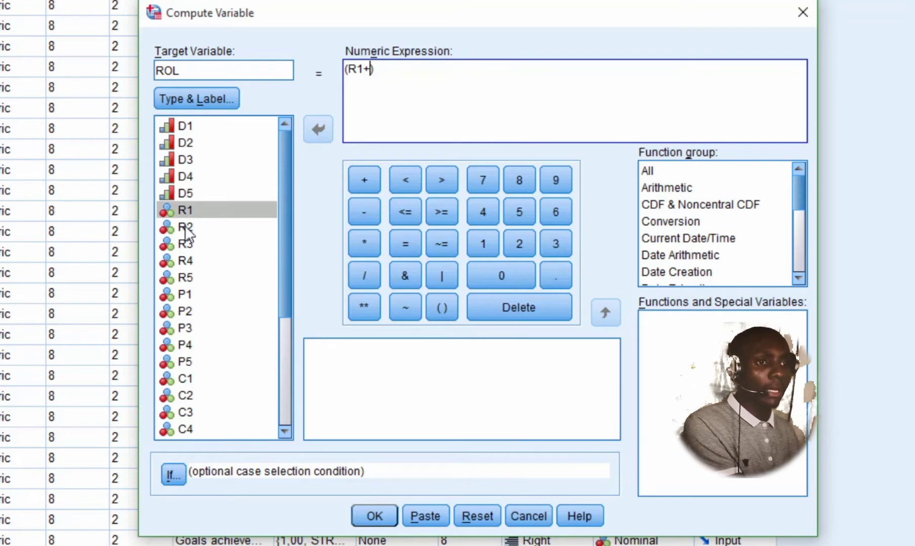
{"action": "double_click", "coordinate": [184, 225]}
{"action": "type", "text": "+R3"}
{"action": "type", "text": "+R3+"}
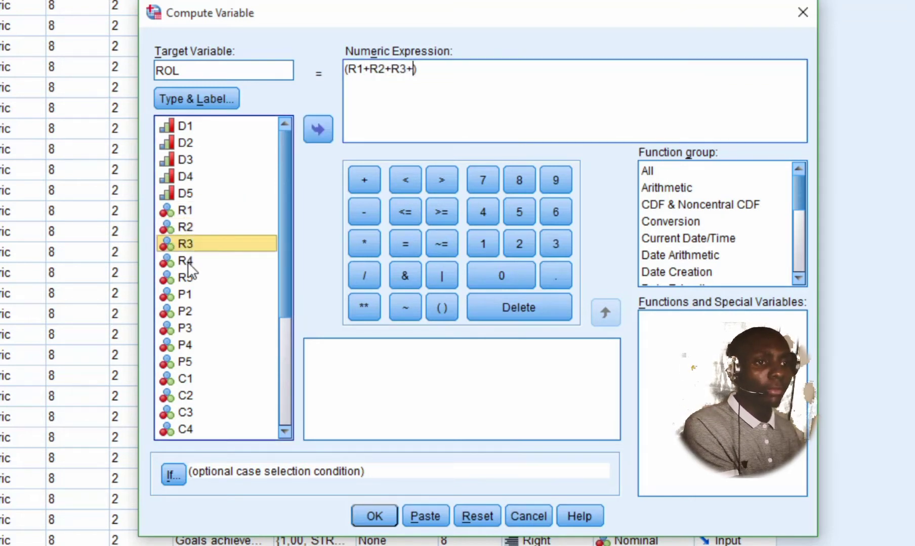
{"action": "double_click", "coordinate": [186, 260]}
{"action": "type", "text": "+"}
{"action": "left_click", "coordinate": [184, 276]}
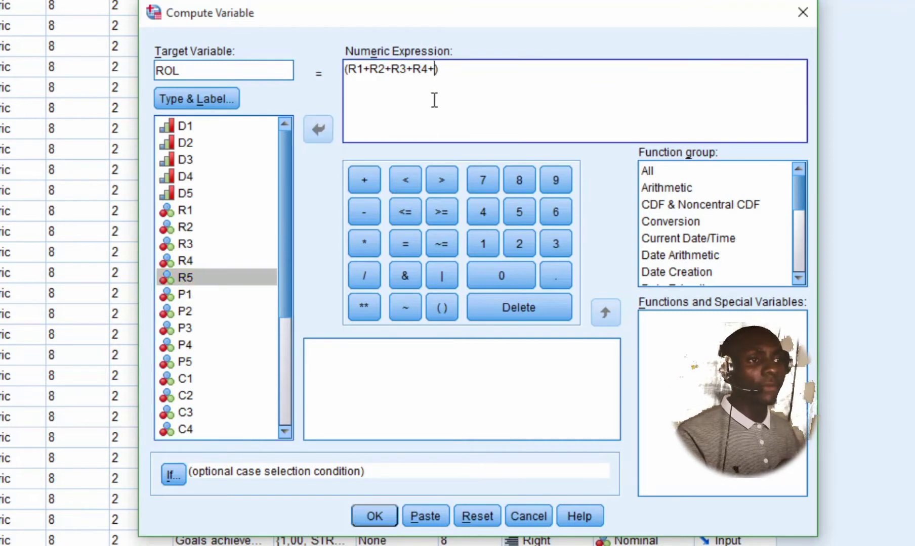
{"action": "double_click", "coordinate": [192, 278]}
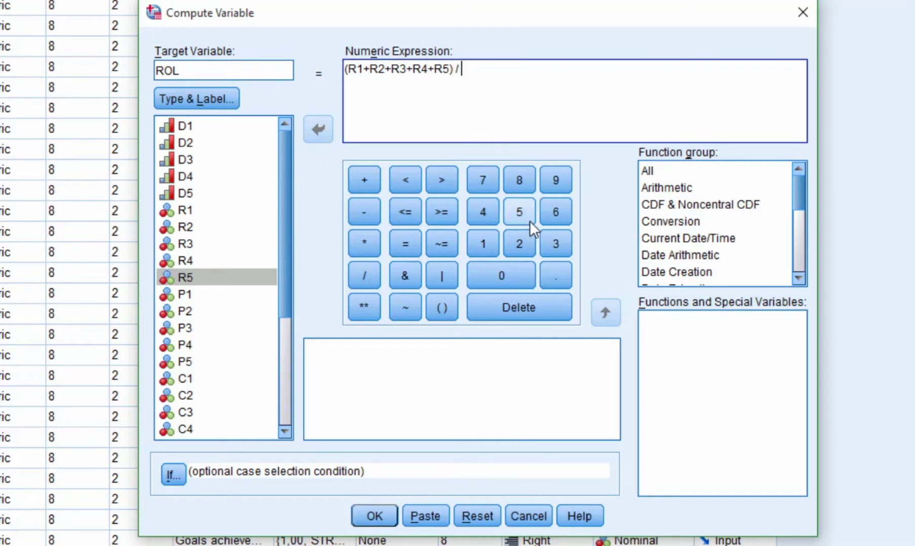
{"action": "left_click", "coordinate": [384, 514]}
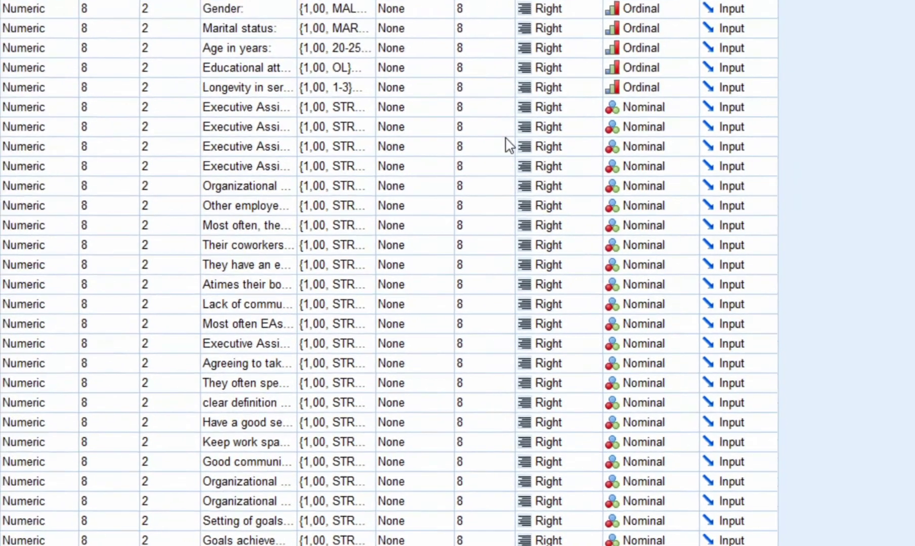
{"action": "scroll", "coordinate": [509, 145], "scroll_direction": "down", "scroll_amount": 3}
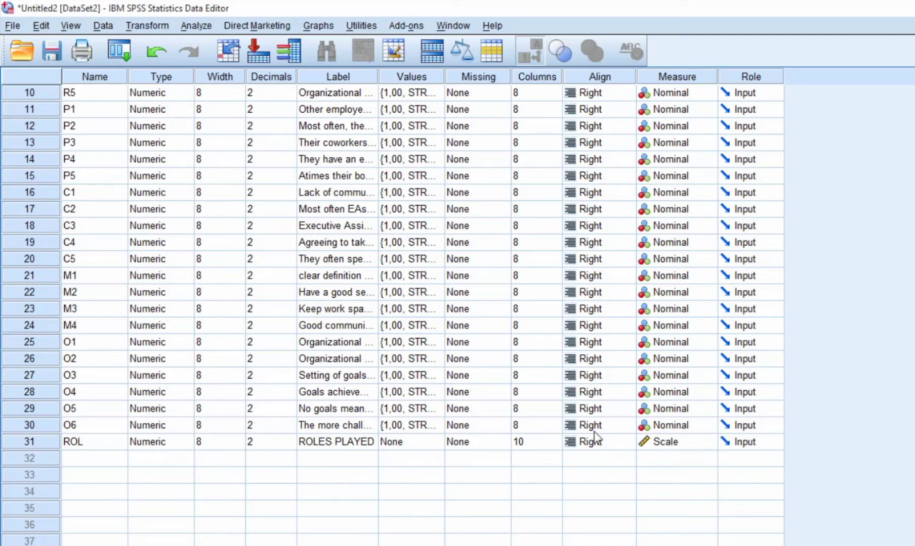
Reopen Compute Variable and select the Section C topic PROBLEMS/CHALLENGES in the Word questionnaire
{"action": "left_click", "coordinate": [158, 28]}
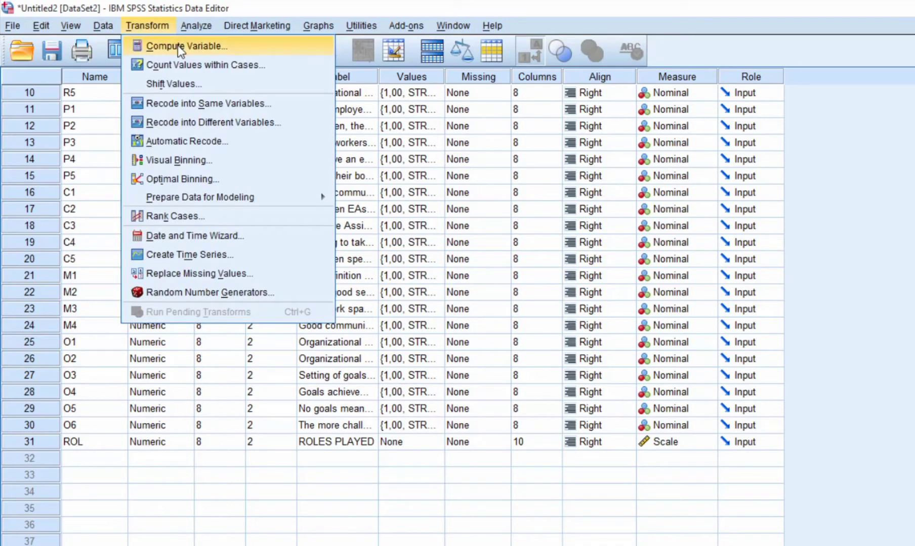
{"action": "left_click", "coordinate": [177, 45]}
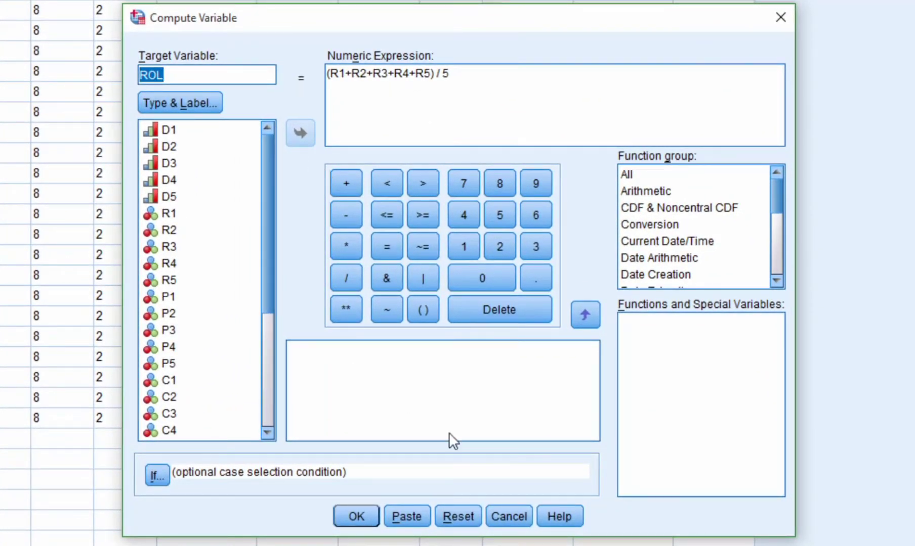
{"action": "key", "text": "alt+Tab"}
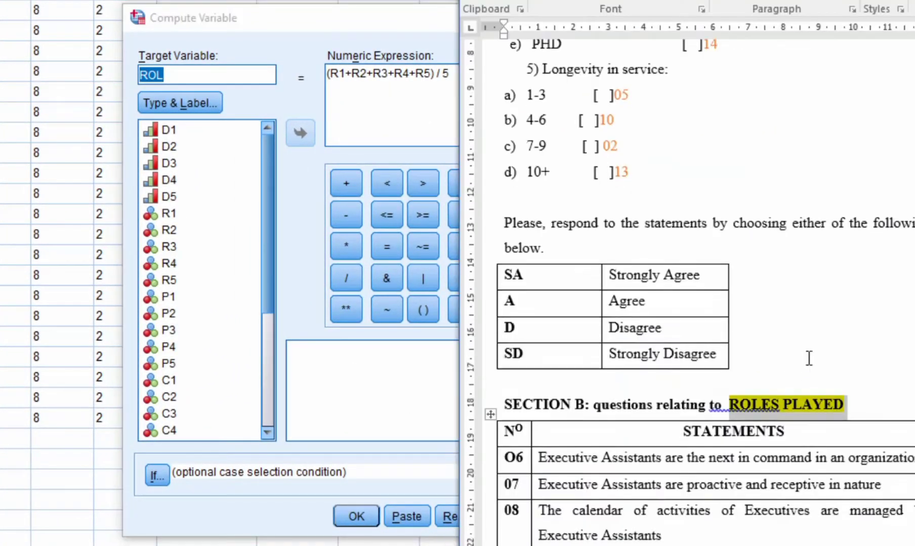
{"action": "scroll", "coordinate": [809, 350], "scroll_direction": "down", "scroll_amount": 10}
{"action": "scroll", "coordinate": [817, 348], "scroll_direction": "up", "scroll_amount": 4}
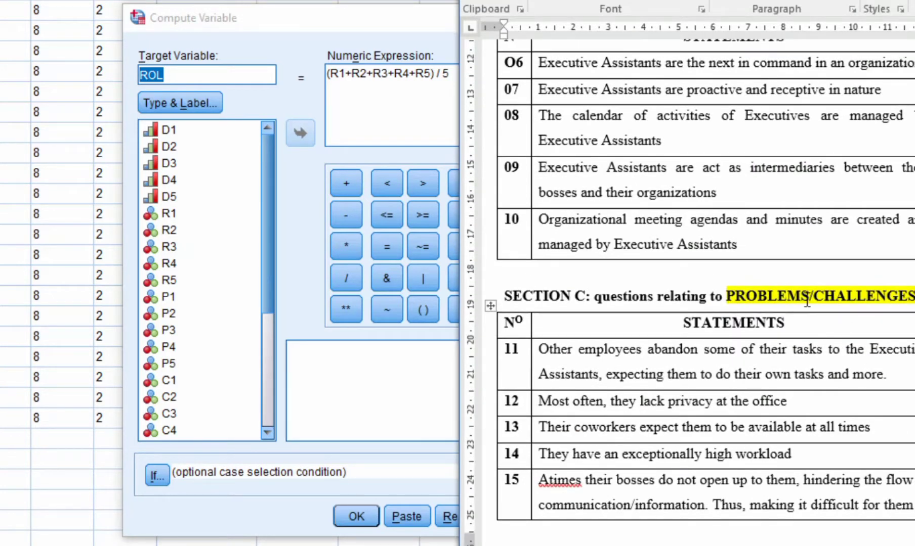
{"action": "left_click_drag", "start_coordinate": [905, 292], "coordinate": [759, 290]}
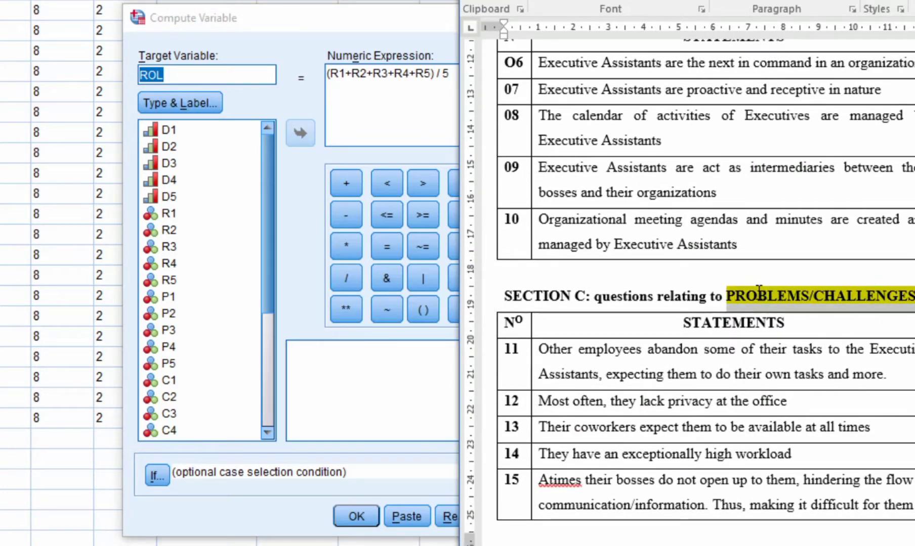
Change the target variable to PROB and its label to CHALLENGES FACED in Compute Variable
{"action": "left_click", "coordinate": [178, 76]}
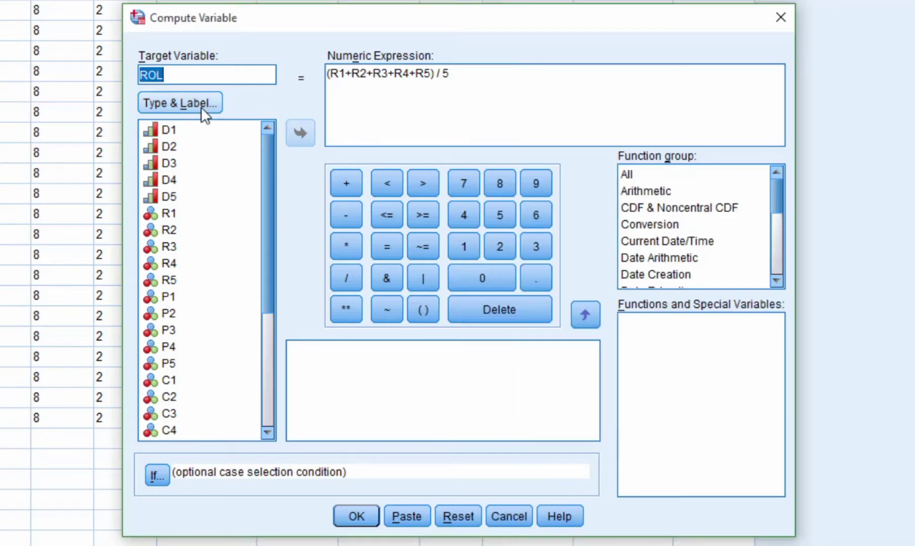
{"action": "type", "text": "PRO"}
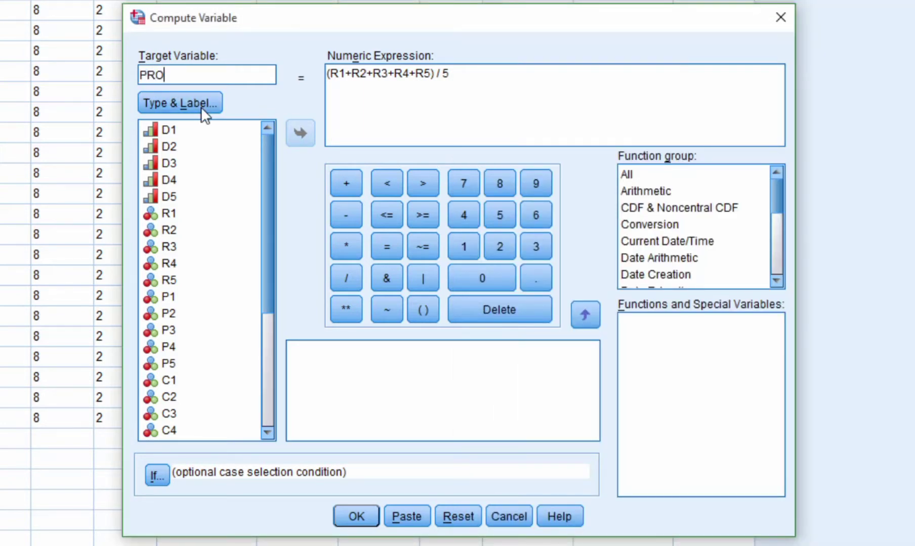
{"action": "type", "text": "B"}
{"action": "left_click", "coordinate": [201, 107]}
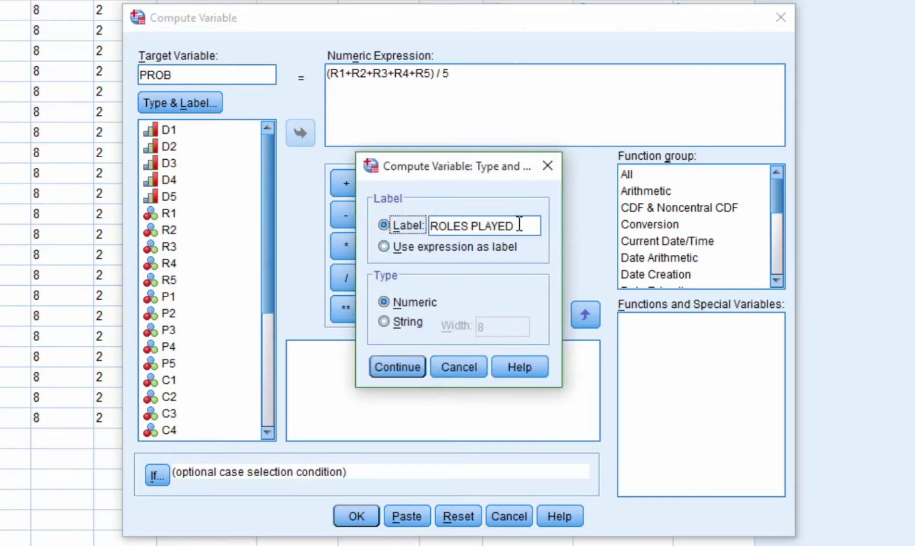
{"action": "left_click_drag", "start_coordinate": [519, 224], "coordinate": [400, 226]}
{"action": "type", "text": "CHALLENGES FACED"}
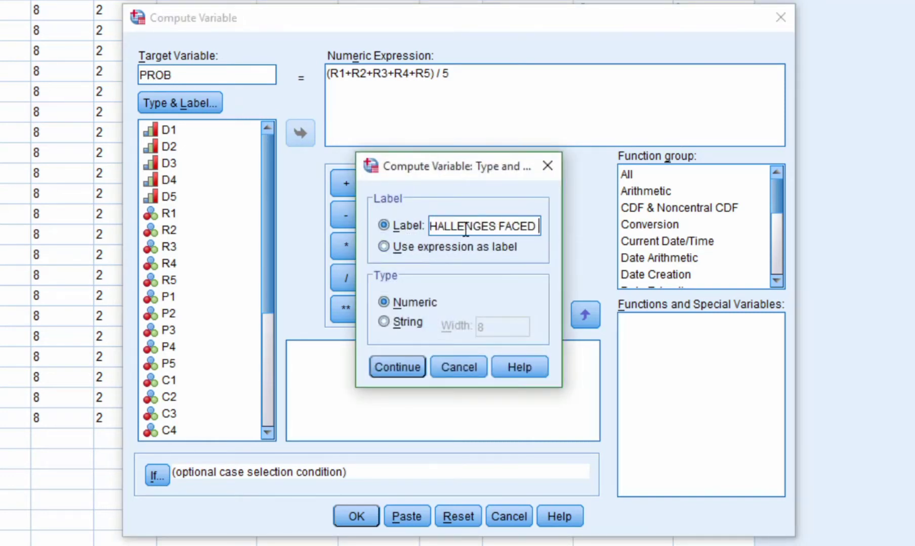
{"action": "left_click", "coordinate": [398, 369]}
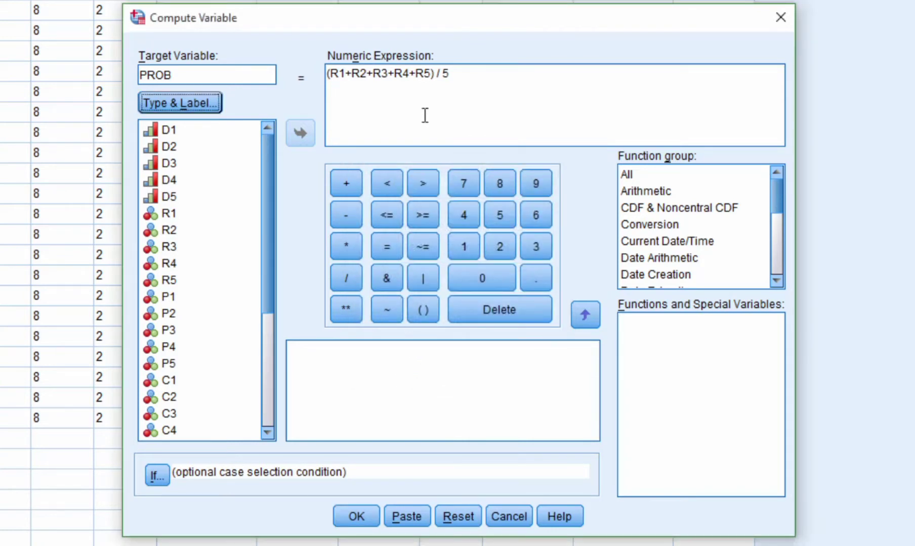
Replace the R items in the numeric expression so PROB is calculated as (P1+P2+P3+P4+P5) / 5
{"action": "left_click", "coordinate": [430, 74]}
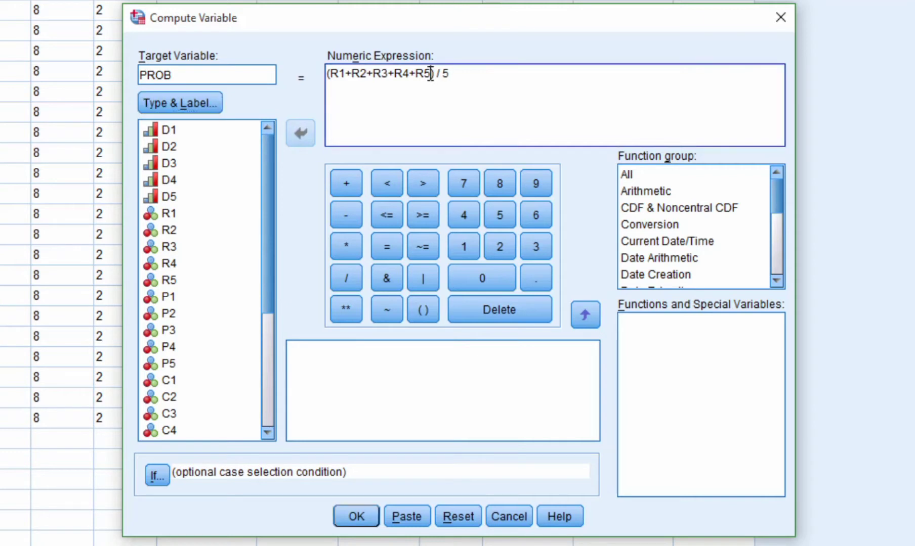
{"action": "left_click_drag", "start_coordinate": [430, 73], "coordinate": [335, 82]}
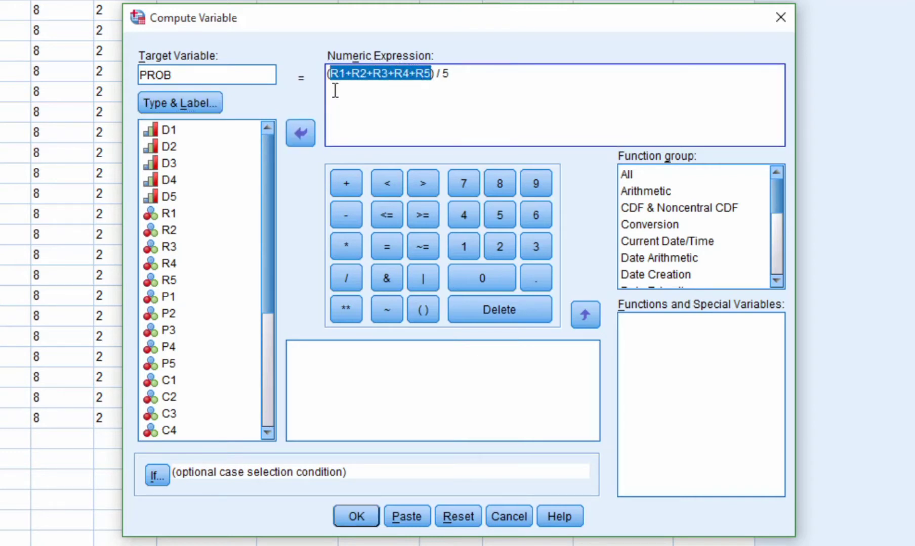
{"action": "double_click", "coordinate": [168, 297]}
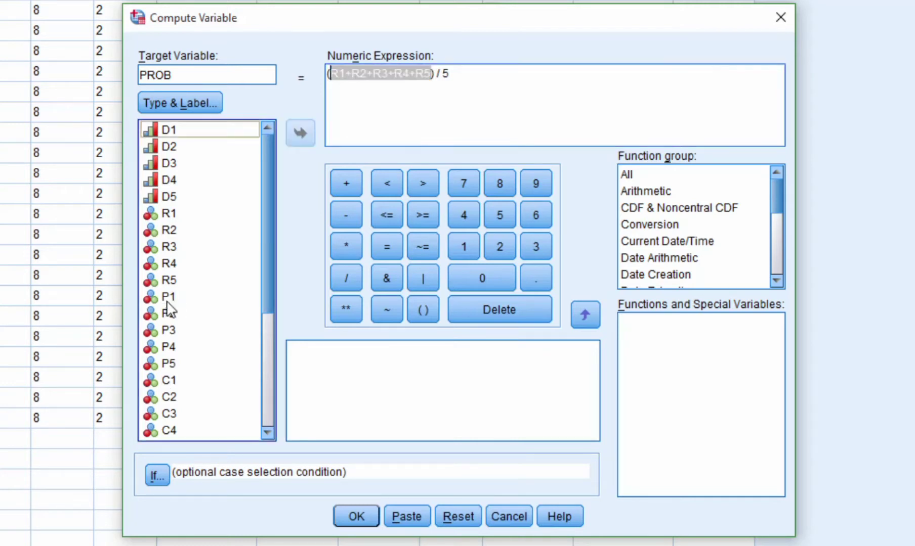
{"action": "type", "text": "+"}
{"action": "double_click", "coordinate": [168, 315]}
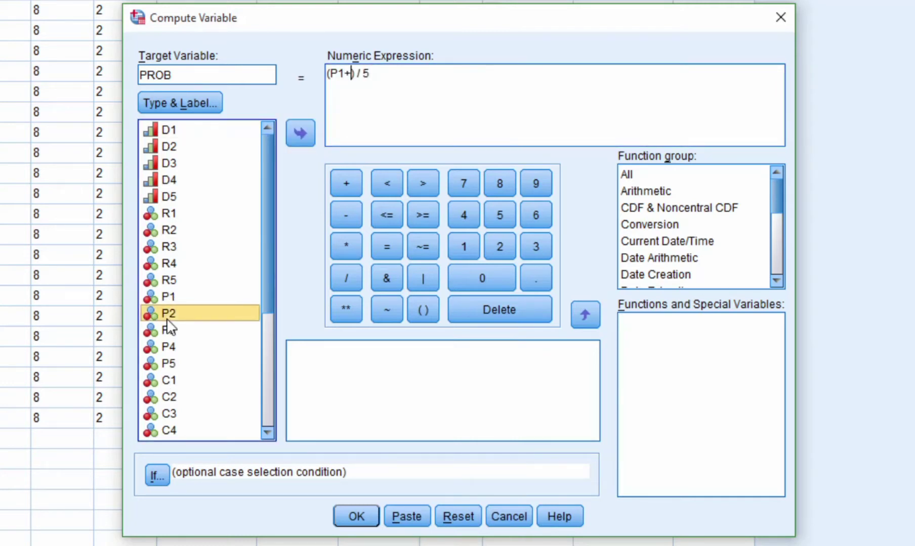
{"action": "type", "text": "+P2"}
{"action": "double_click", "coordinate": [168, 332]}
{"action": "type", "text": "+P3"}
{"action": "double_click", "coordinate": [167, 345]}
{"action": "type", "text": "+P4"}
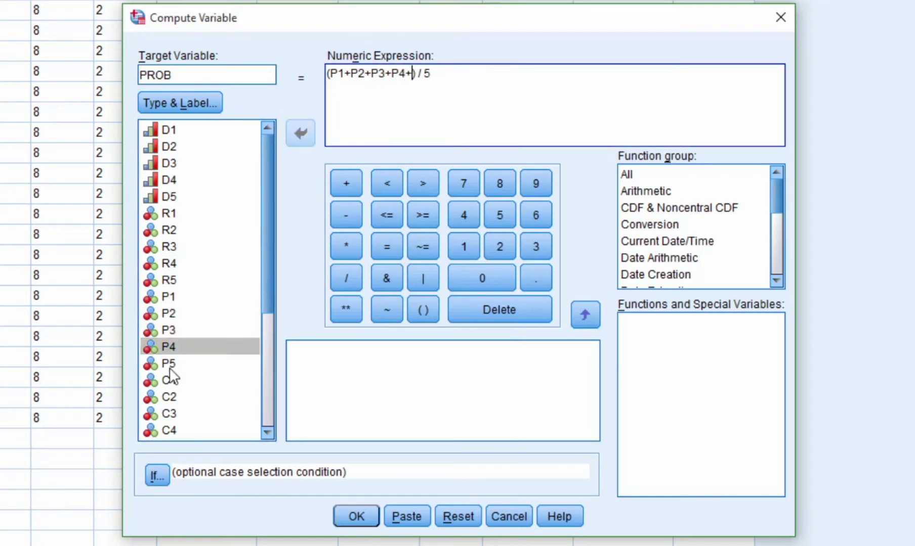
{"action": "double_click", "coordinate": [167, 360]}
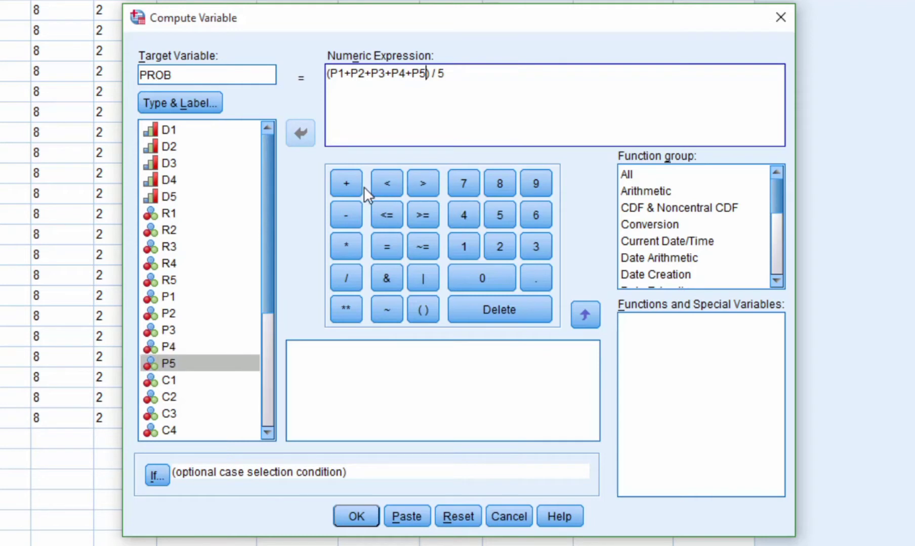
Run the PROB computation from the five P items
{"action": "left_click", "coordinate": [159, 361]}
{"action": "left_click", "coordinate": [309, 138]}
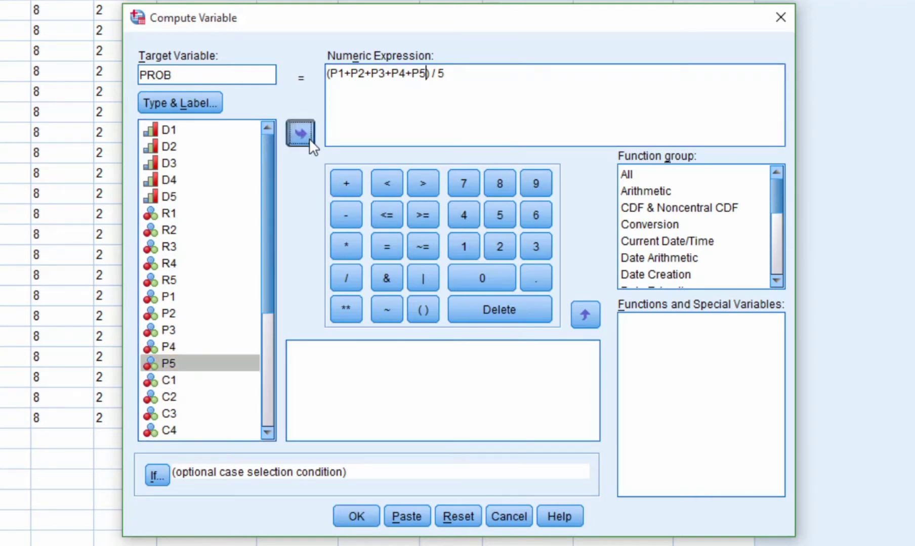
{"action": "key", "text": "BackSpace"}
{"action": "key", "text": "BackSpace"}
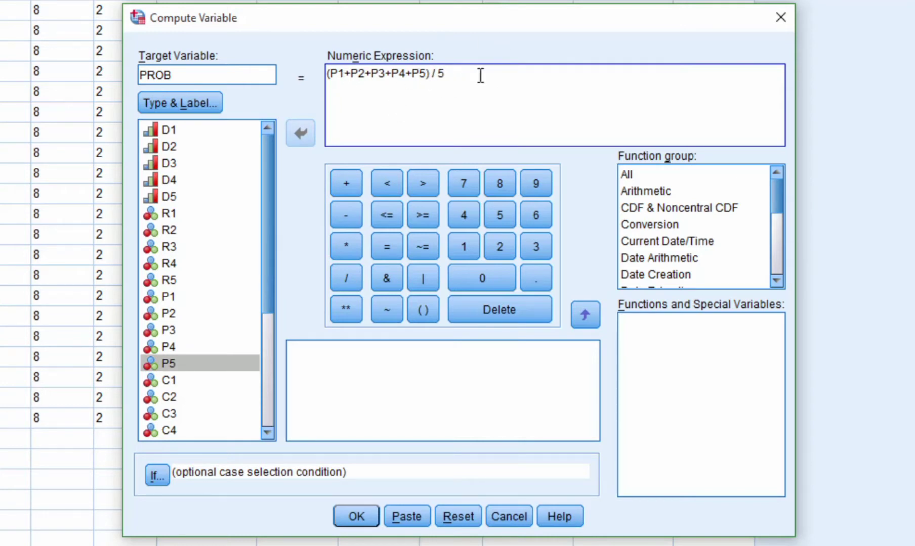
{"action": "left_click", "coordinate": [455, 74]}
{"action": "left_click", "coordinate": [357, 516]}
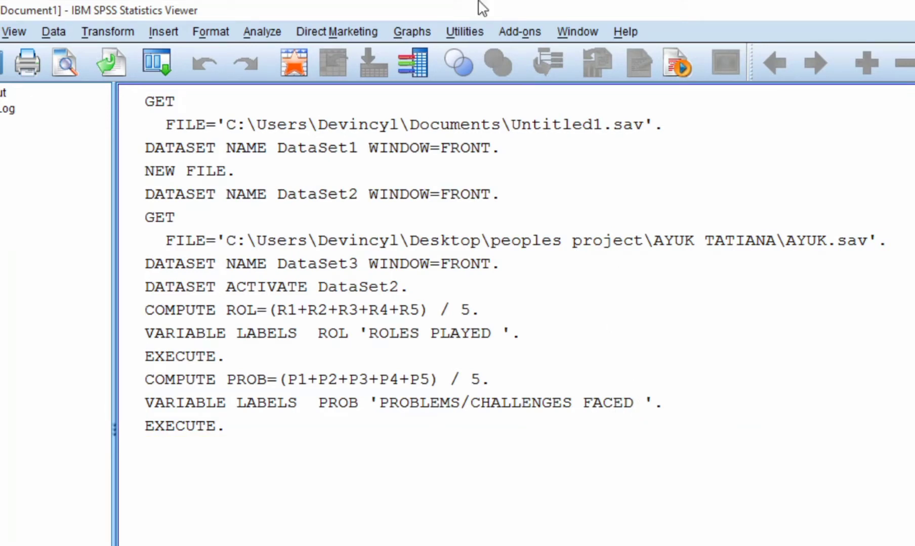
Reopen Compute Variable and look up the Section D topic in the Word questionnaire
{"action": "left_click", "coordinate": [127, 32]}
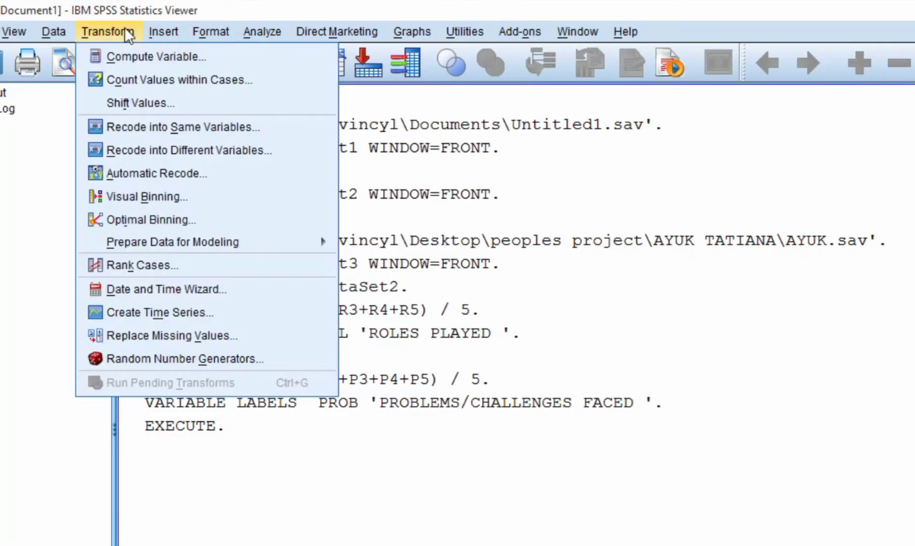
{"action": "left_click", "coordinate": [136, 56]}
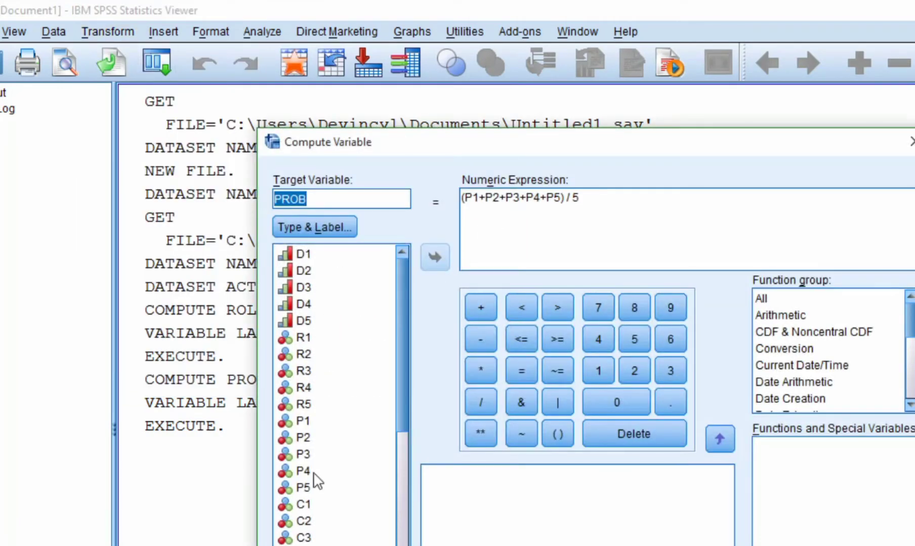
{"action": "scroll", "coordinate": [314, 483], "scroll_direction": "down", "scroll_amount": 2}
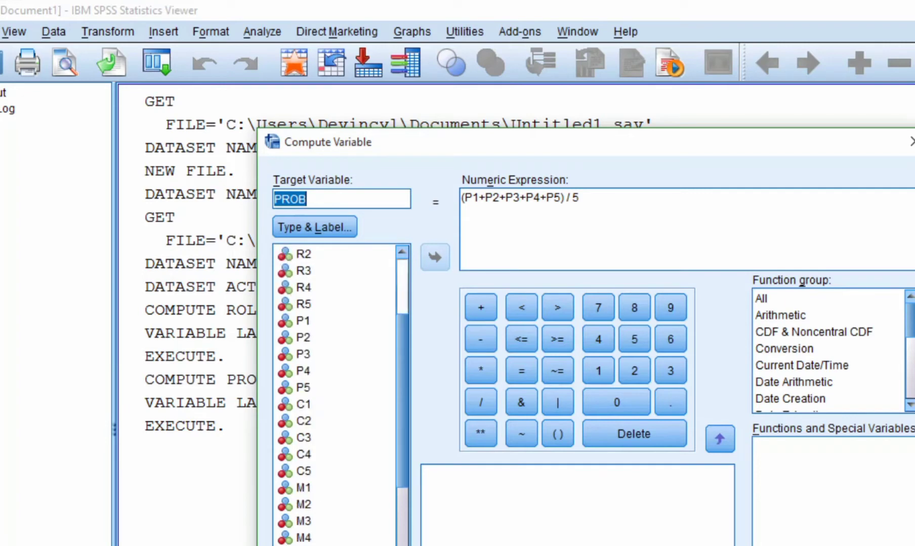
{"action": "key", "text": "alt+Tab"}
{"action": "scroll", "coordinate": [759, 354], "scroll_direction": "down", "scroll_amount": 10}
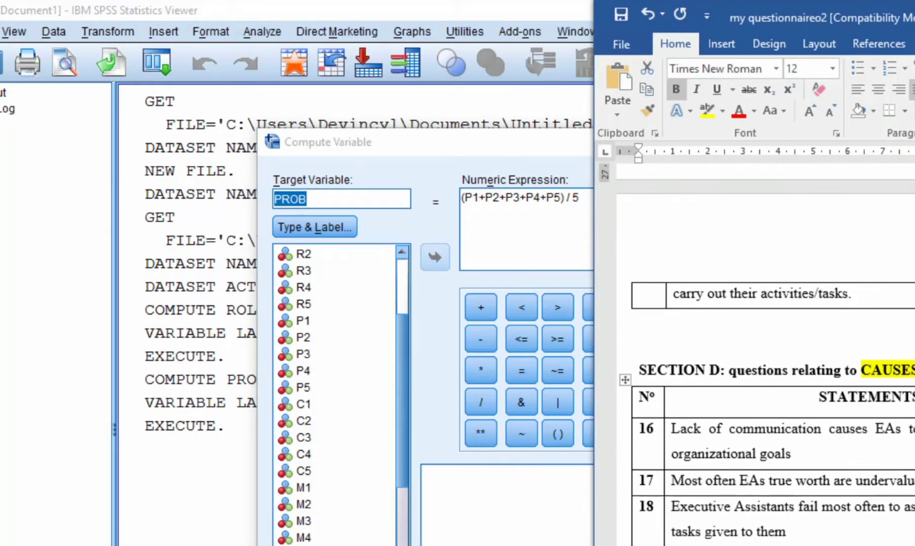
{"action": "left_click", "coordinate": [344, 389]}
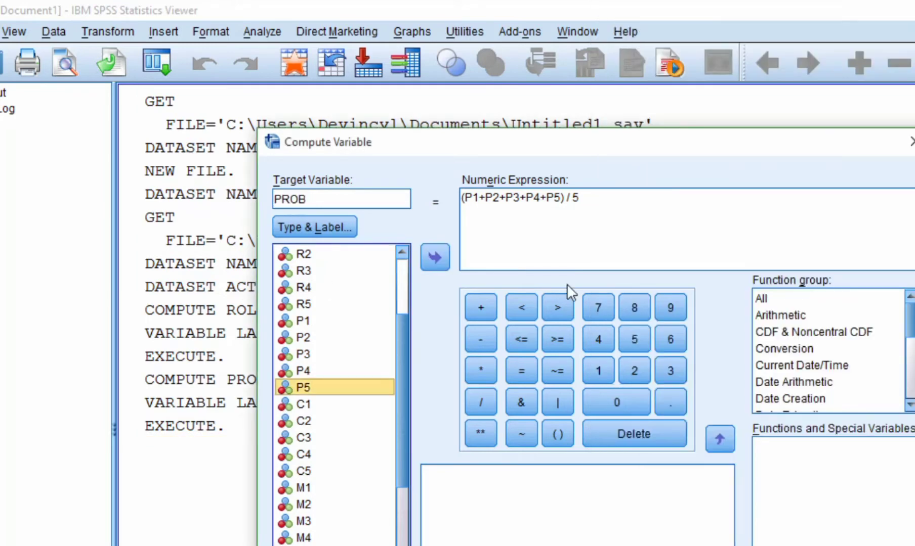
{"action": "key", "text": "alt+Tab"}
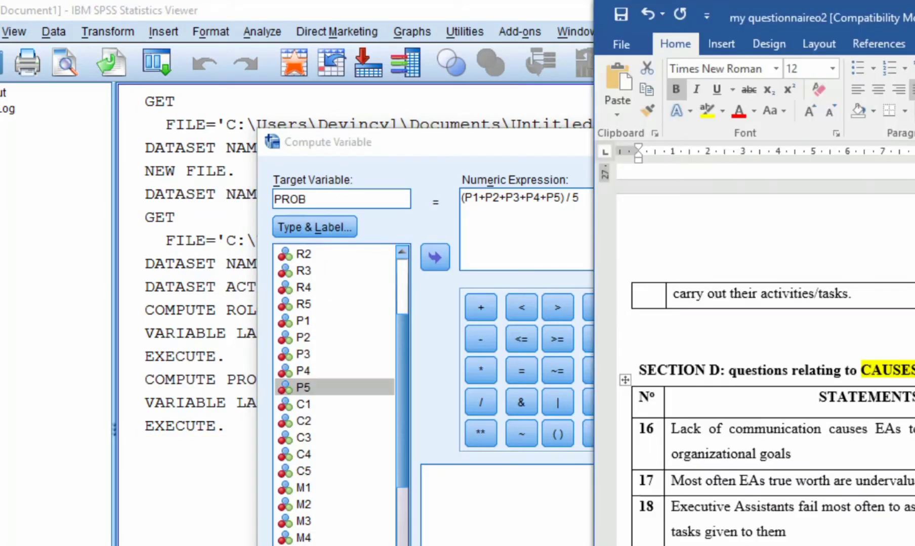
Change the target variable to CAUS and its label to CAUSES OF FAILURE in Compute Variable
{"action": "left_click", "coordinate": [316, 199]}
{"action": "type", "text": "CAU"}
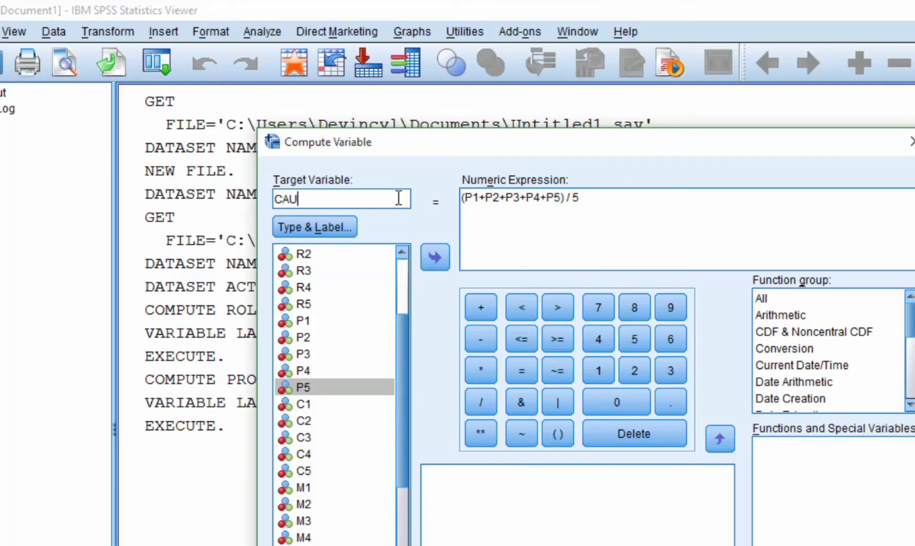
{"action": "type", "text": "S"}
{"action": "left_click", "coordinate": [353, 228]}
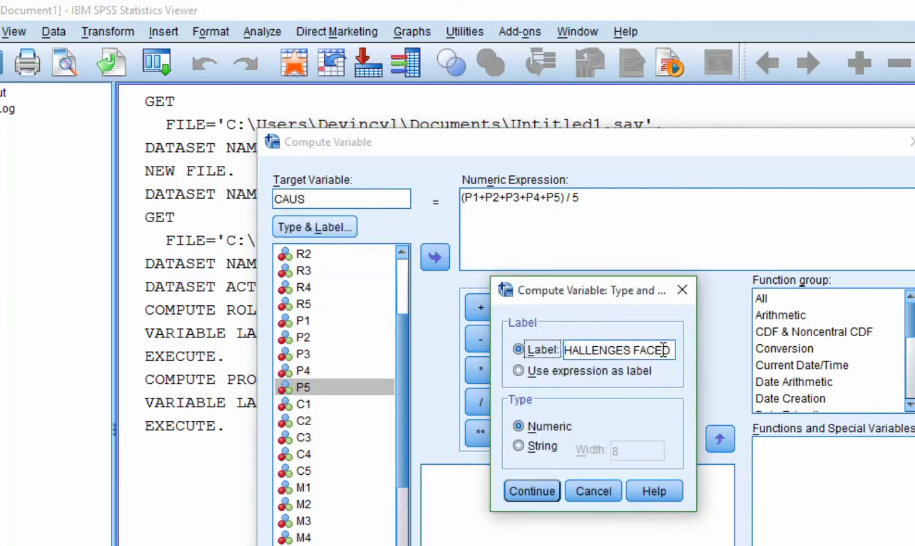
{"action": "left_click", "coordinate": [661, 349]}
{"action": "key", "text": "ctrl+a"}
{"action": "type", "text": "CAUSES OF FAILURE"}
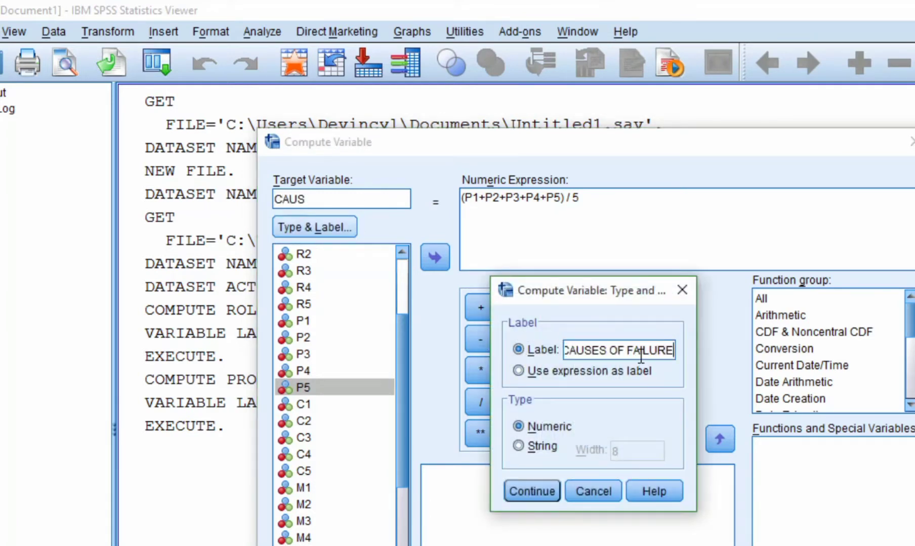
{"action": "left_click", "coordinate": [529, 491]}
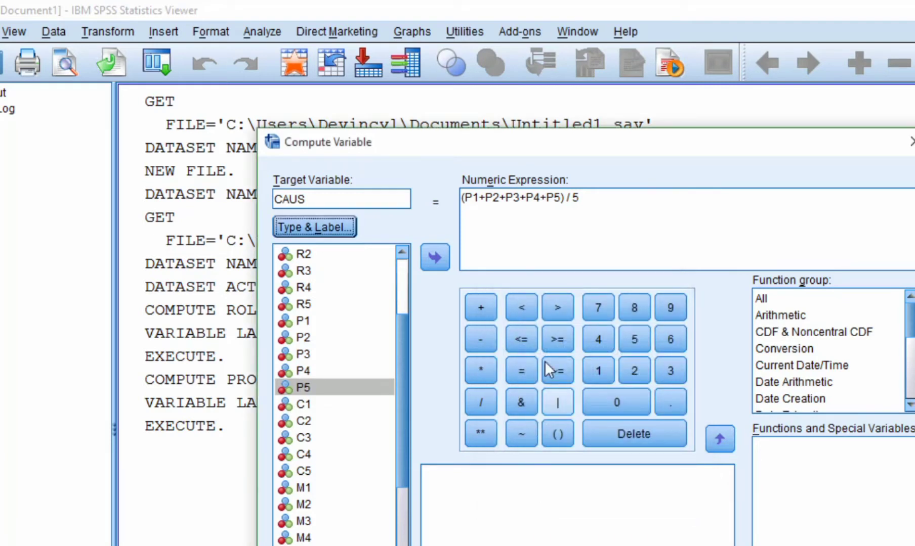
Replace the P items in the numeric expression so CAUS is calculated as (C1+C2+C3+C4+C5) / 5
{"action": "left_click_drag", "start_coordinate": [561, 197], "coordinate": [469, 204]}
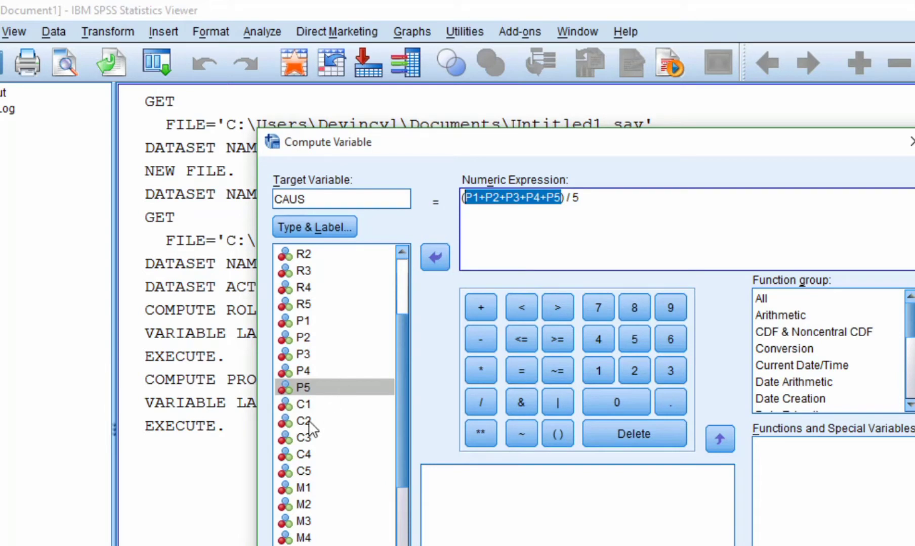
{"action": "double_click", "coordinate": [303, 405]}
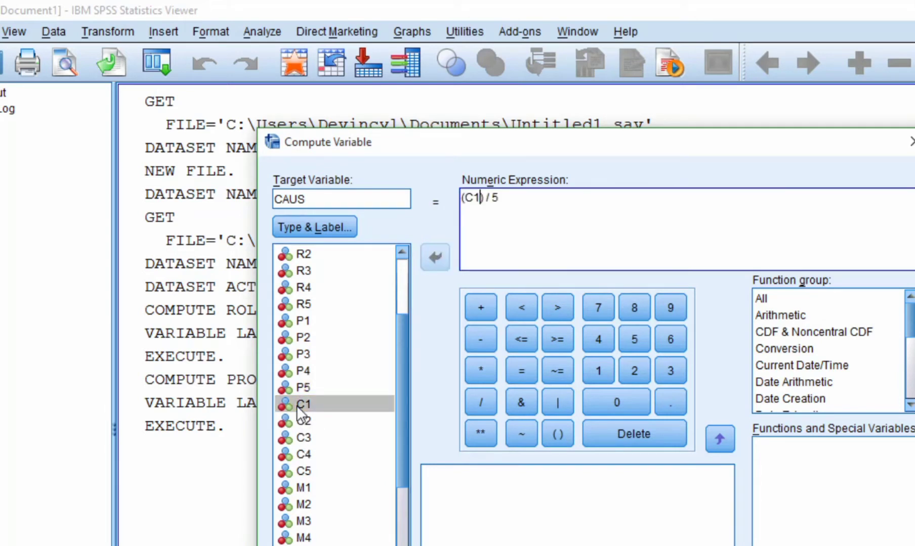
{"action": "type", "text": "+"}
{"action": "left_click", "coordinate": [304, 422]}
{"action": "double_click", "coordinate": [304, 428]}
{"action": "type", "text": "+"}
{"action": "left_click", "coordinate": [307, 437]}
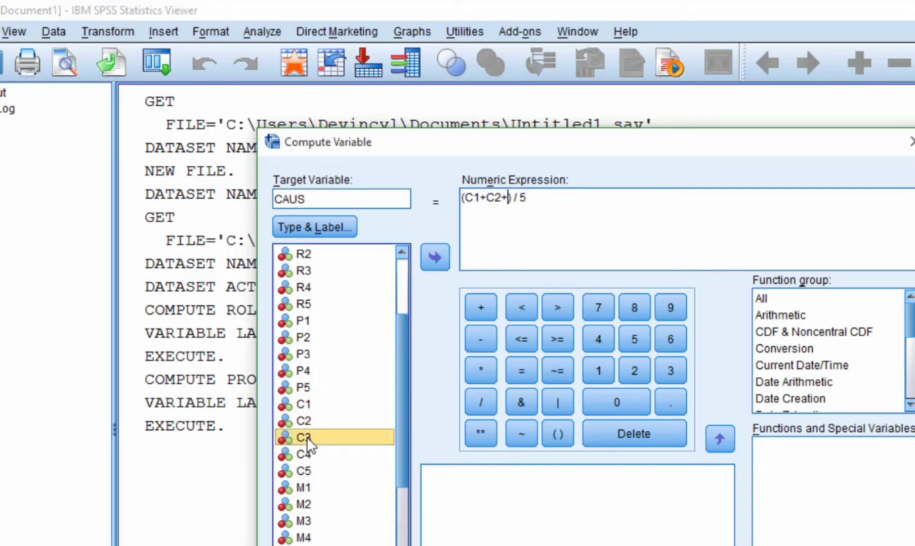
{"action": "double_click", "coordinate": [307, 437]}
{"action": "type", "text": "+"}
{"action": "left_click", "coordinate": [295, 454]}
{"action": "double_click", "coordinate": [295, 454]}
{"action": "type", "text": "+C4+"}
{"action": "left_click", "coordinate": [299, 470]}
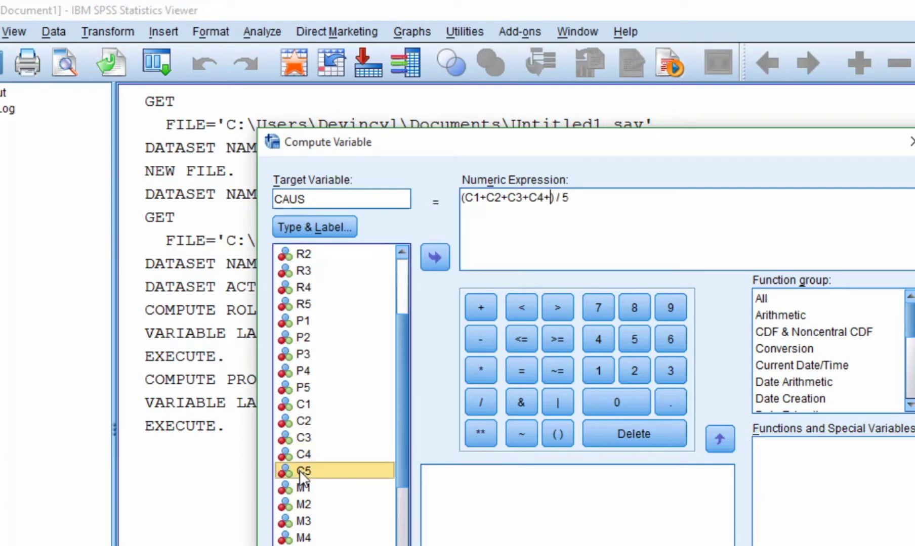
{"action": "double_click", "coordinate": [298, 470]}
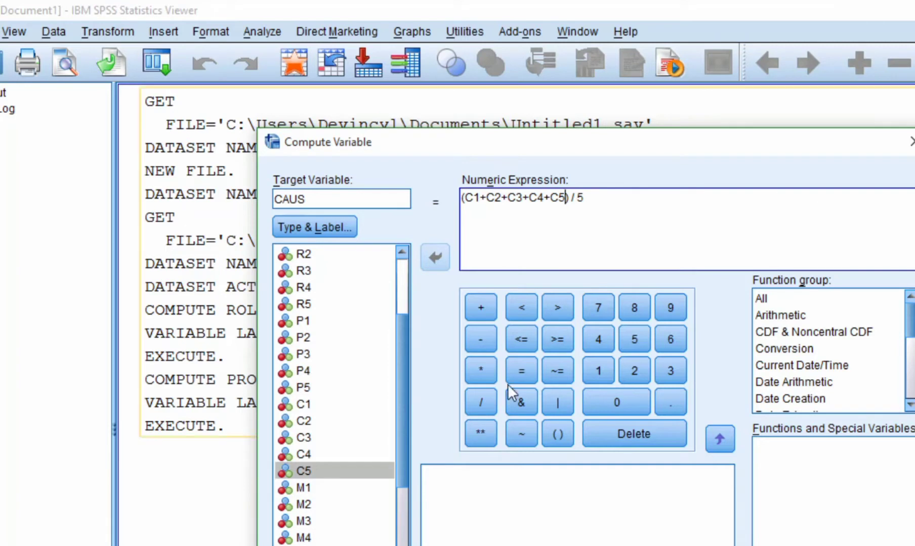
Show variable labels in the source list and switch it back to variable names
{"action": "right_click", "coordinate": [307, 385]}
{"action": "left_click", "coordinate": [324, 416]}
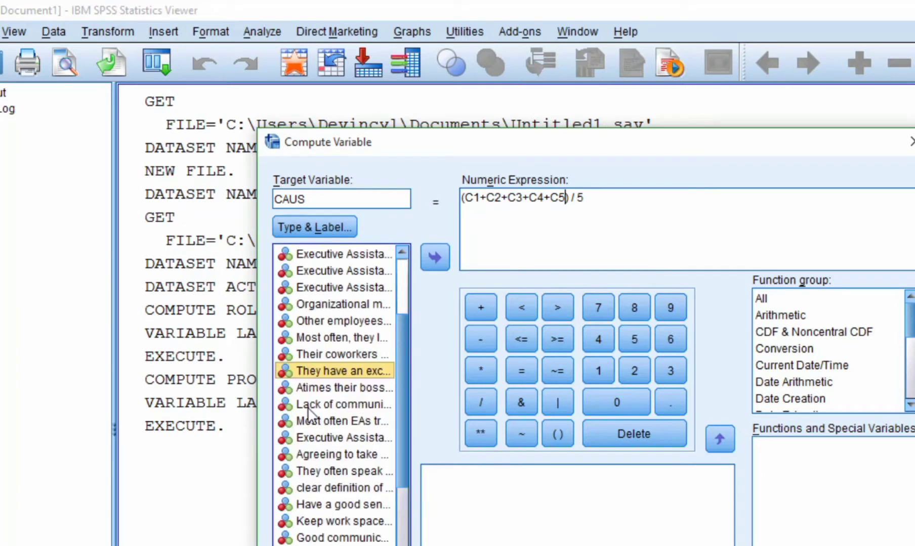
{"action": "right_click", "coordinate": [301, 387]}
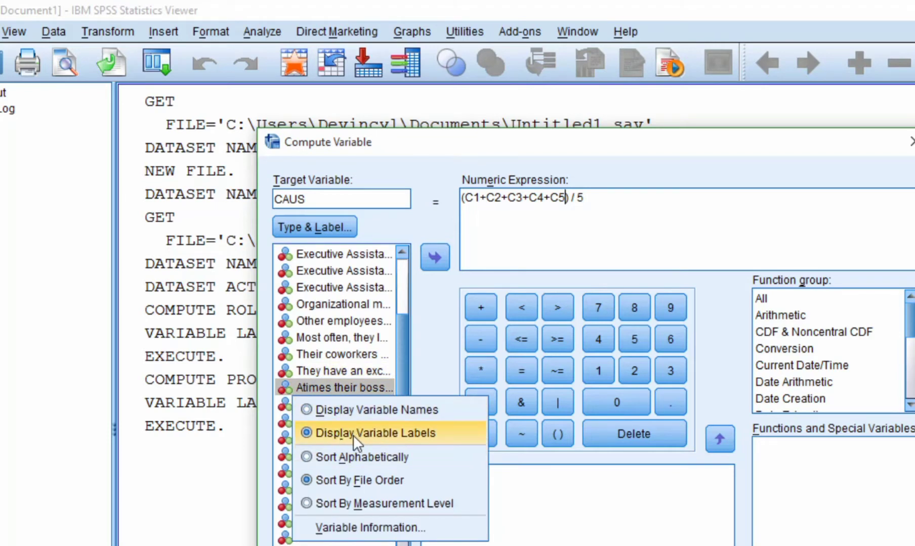
{"action": "left_click", "coordinate": [363, 410]}
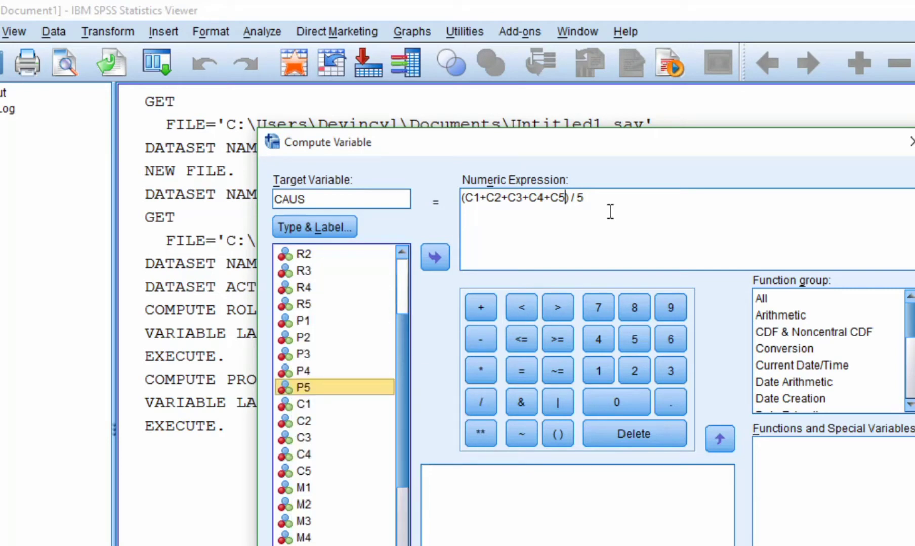
Run the CAUS computation, and reopen Compute Variable to look up the Section E topic in the Word questionnaire
{"action": "key", "text": "Return"}
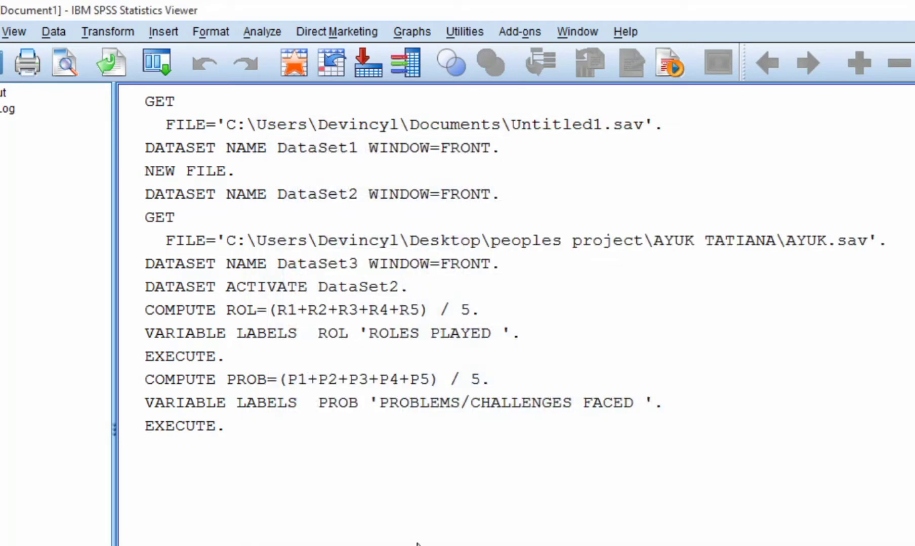
{"action": "left_click", "coordinate": [126, 33]}
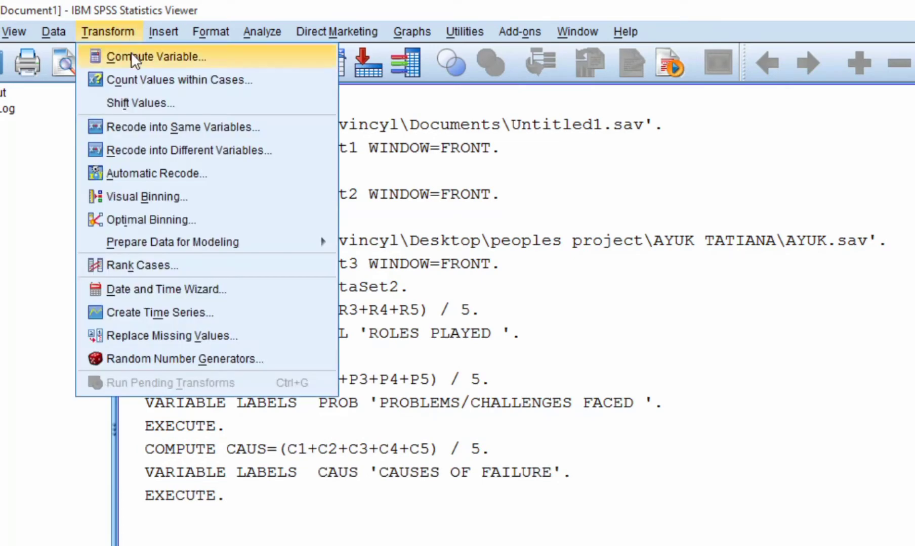
{"action": "left_click", "coordinate": [131, 52]}
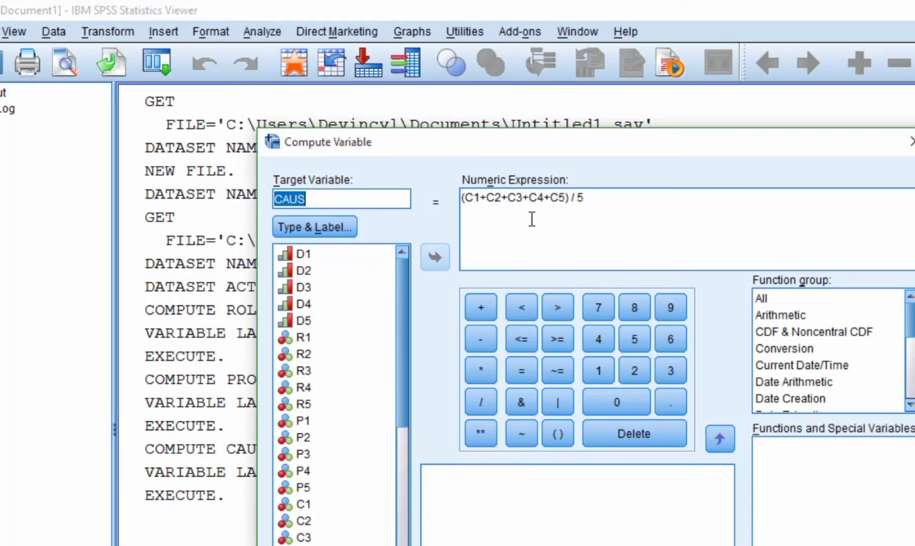
{"action": "key", "text": "alt+Tab"}
{"action": "scroll", "coordinate": [753, 354], "scroll_direction": "down", "scroll_amount": 5}
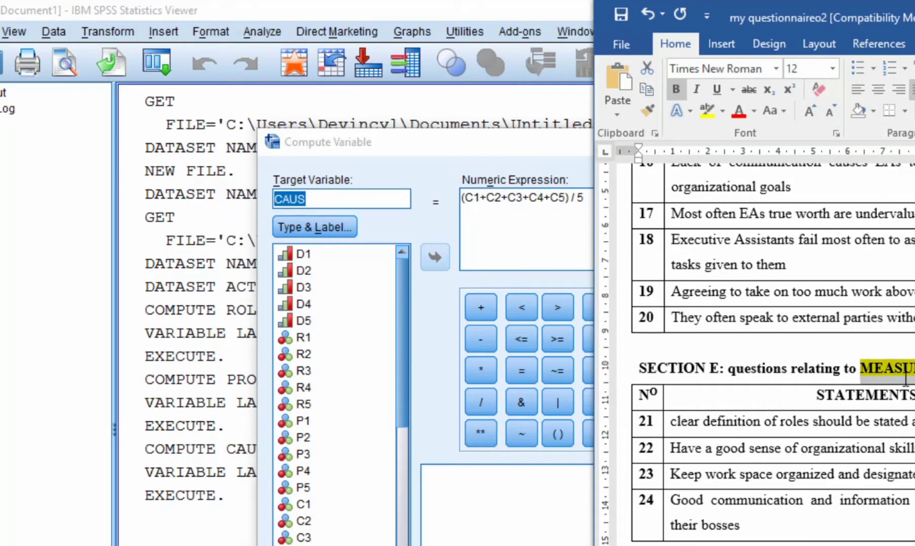
{"action": "key", "text": "alt+Tab"}
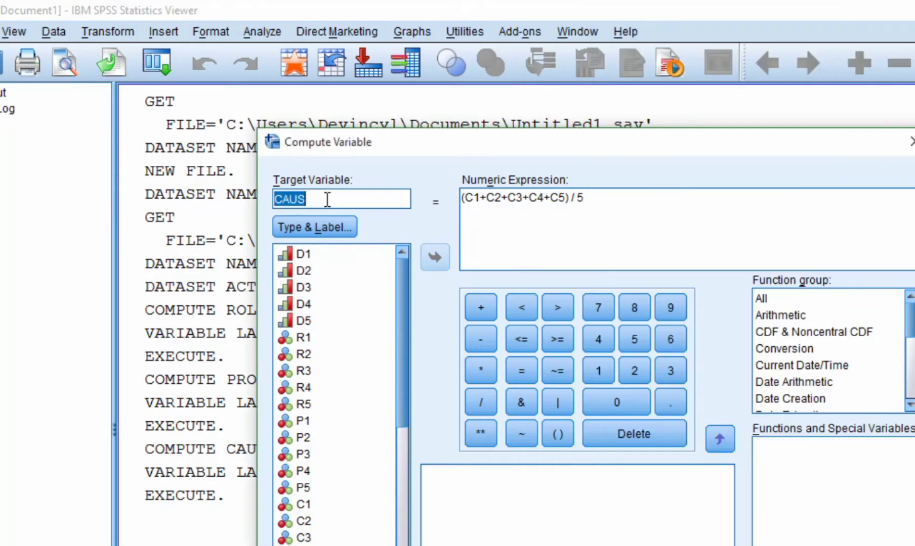
Change the target variable to MEAS and its label to MEASURES PUT IN PLACE in Compute Variable
{"action": "type", "text": "MEAS"}
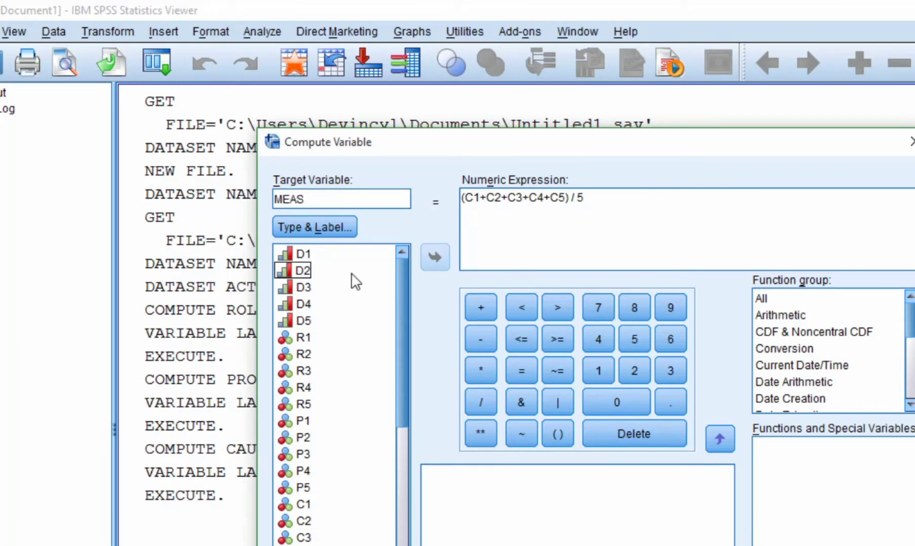
{"action": "left_click", "coordinate": [330, 230]}
{"action": "triple_click", "coordinate": [635, 350]}
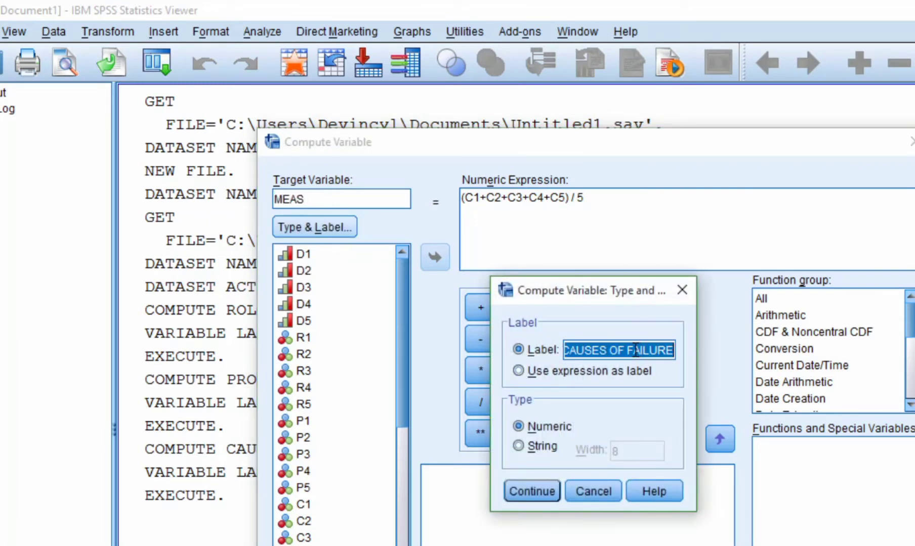
{"action": "type", "text": "MEASURES PUT IN PLACE"}
{"action": "left_click", "coordinate": [526, 491]}
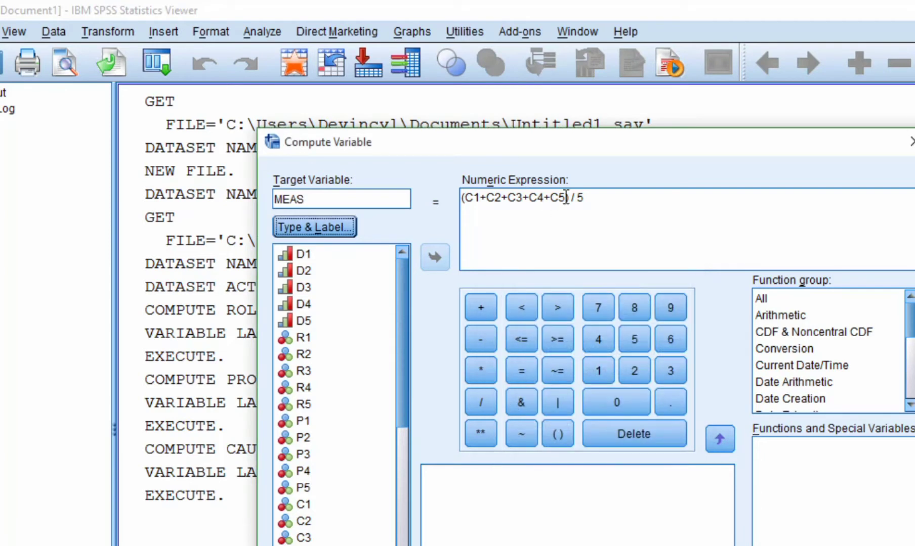
Replace the C items in the numeric expression so MEAS is calculated as (M1+M2+M3+M4) / 4, and run the computation
{"action": "left_click_drag", "start_coordinate": [567, 197], "coordinate": [464, 197]}
{"action": "scroll", "coordinate": [329, 374], "scroll_direction": "down", "scroll_amount": 5}
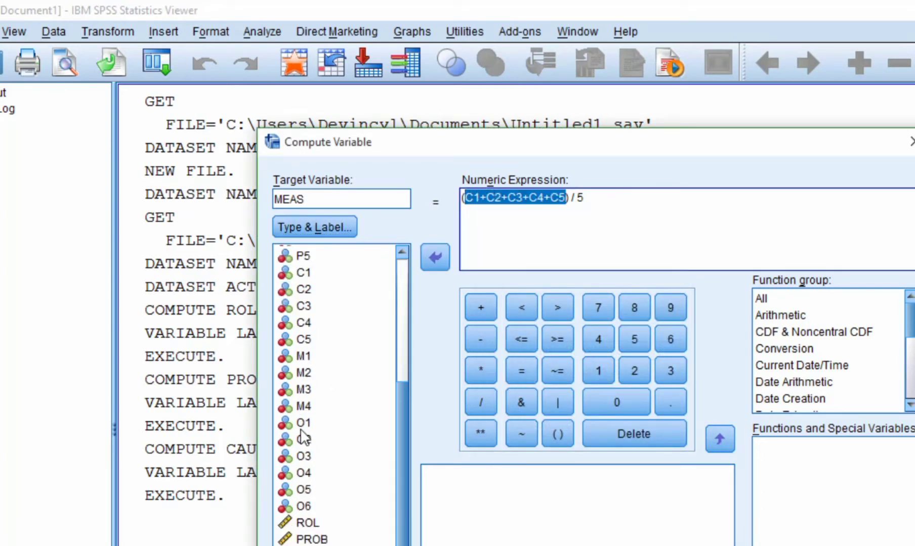
{"action": "left_click", "coordinate": [307, 357]}
{"action": "double_click", "coordinate": [306, 356]}
{"action": "type", "text": "+"}
{"action": "double_click", "coordinate": [304, 373]}
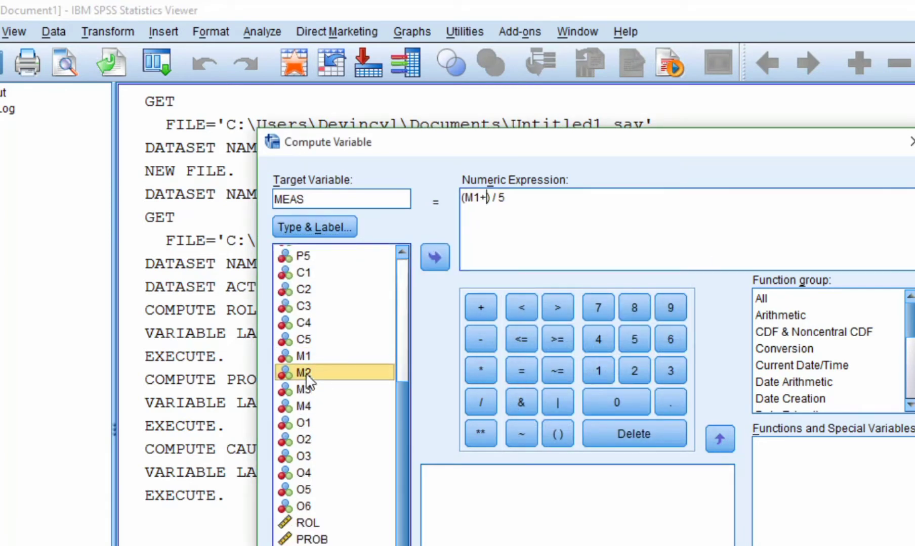
{"action": "type", "text": "+M2"}
{"action": "double_click", "coordinate": [304, 389]}
{"action": "type", "text": "+M3"}
{"action": "double_click", "coordinate": [303, 406]}
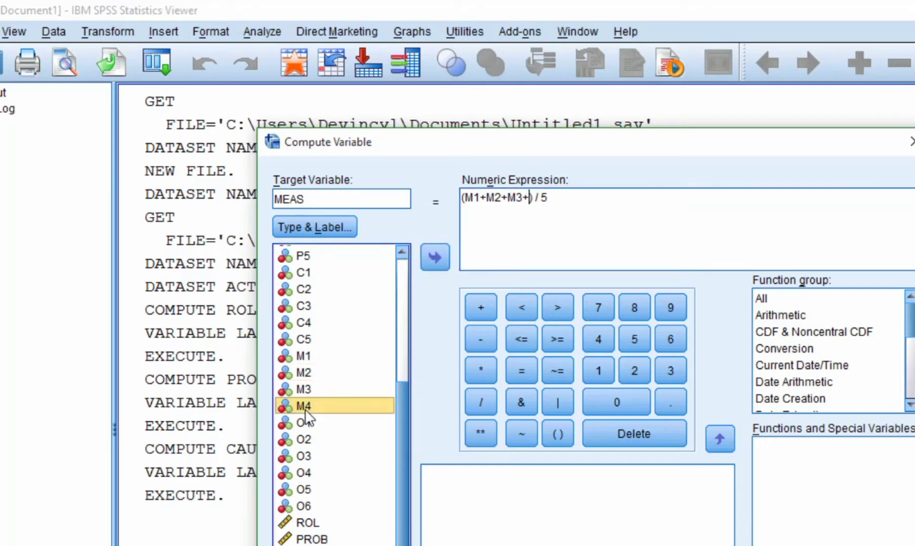
{"action": "left_click", "coordinate": [560, 205]}
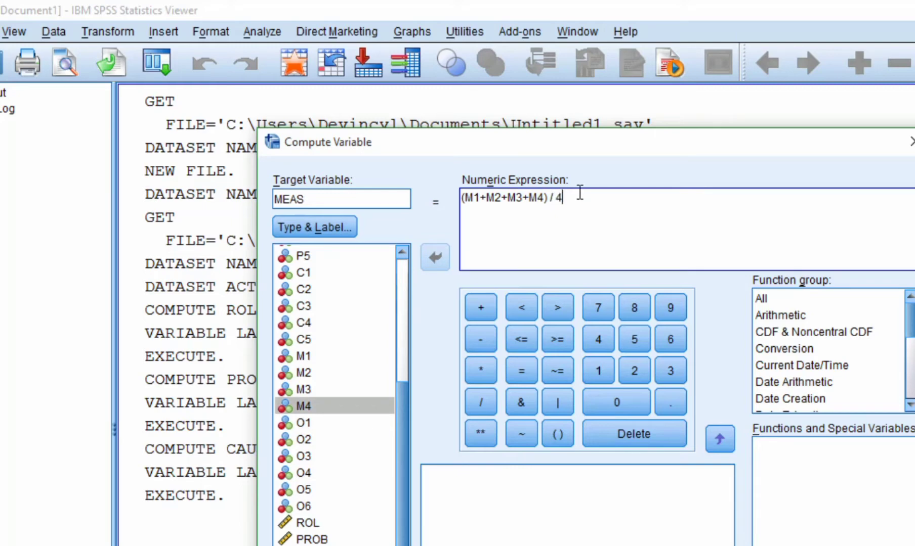
{"action": "key", "text": "Return"}
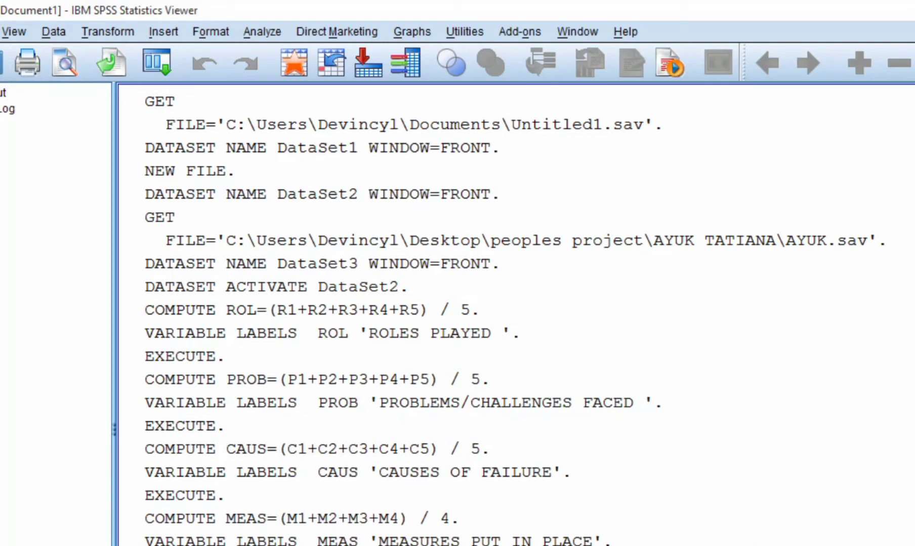
Reopen Compute Variable and copy the Section F topic ORGANIZATIONAL GOALS from the Word questionnaire
{"action": "key", "text": "alt+Tab"}
{"action": "scroll", "coordinate": [757, 354], "scroll_direction": "down", "scroll_amount": 3}
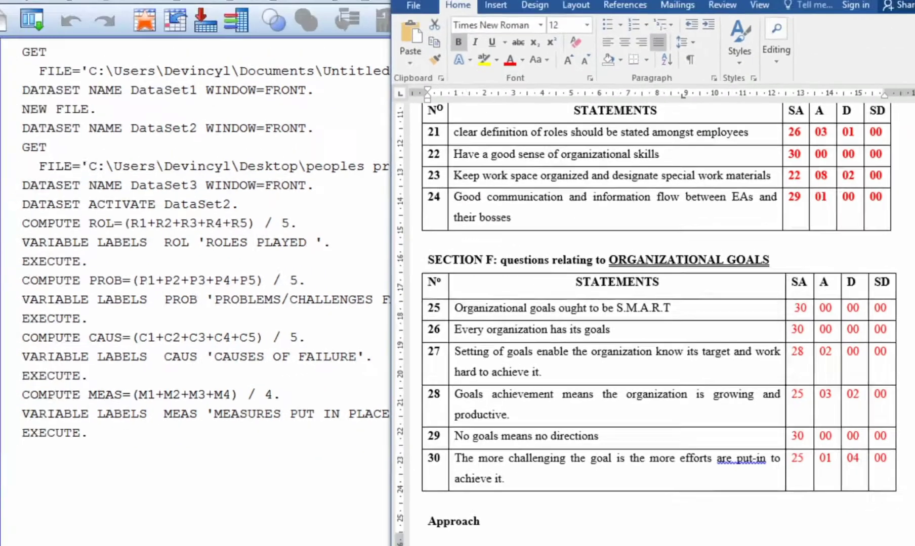
{"action": "left_click", "coordinate": [129, 37]}
{"action": "left_click", "coordinate": [151, 55]}
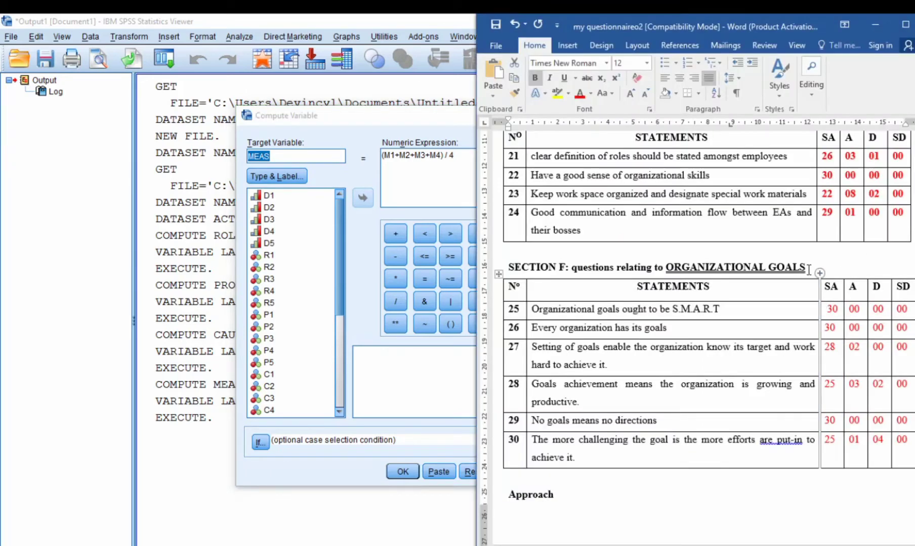
{"action": "left_click_drag", "start_coordinate": [804, 267], "coordinate": [667, 268]}
{"action": "key", "text": "ctrl+c"}
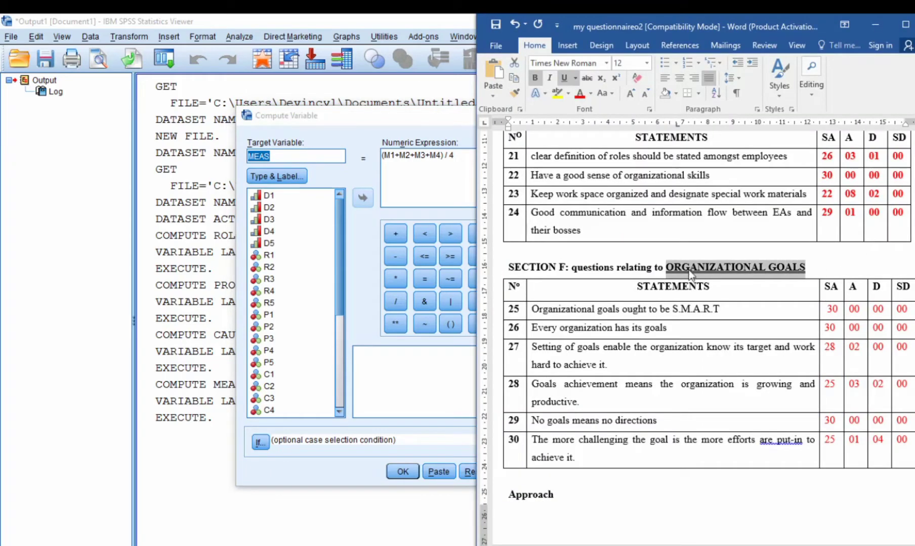
Change the target variable in Compute Variable to ORG
{"action": "left_click", "coordinate": [312, 156]}
{"action": "key", "text": "BackSpace"}
{"action": "key", "text": "BackSpace"}
{"action": "key", "text": "BackSpace"}
{"action": "key", "text": "BackSpace"}
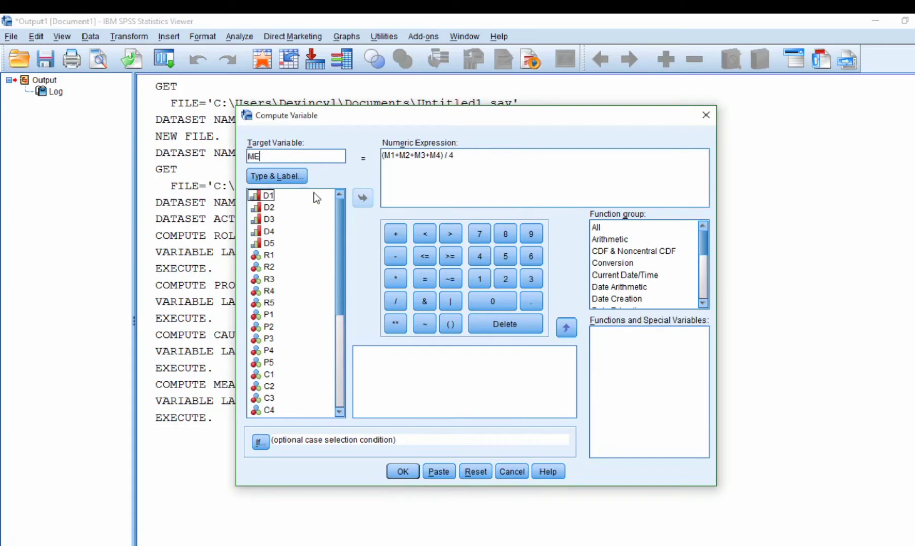
{"action": "type", "text": "ORG"}
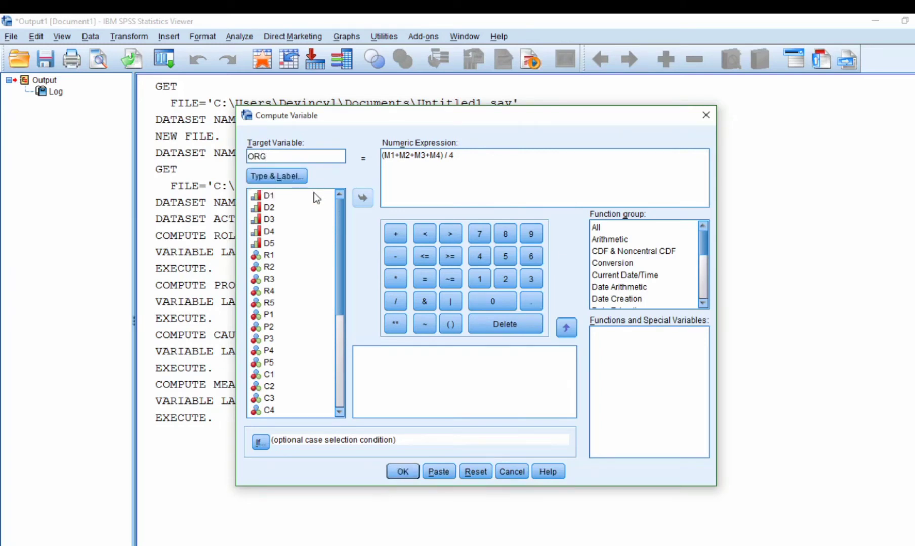
Replace the target variable's label with the copied text ORGANIZATIONAL GOALS
{"action": "left_click", "coordinate": [284, 181]}
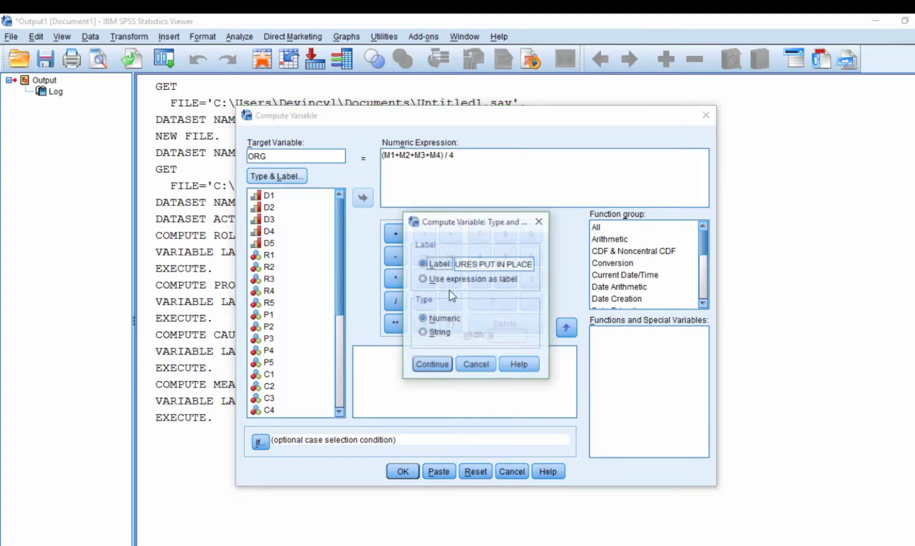
{"action": "left_click", "coordinate": [509, 265]}
{"action": "key", "text": "ctrl+a"}
{"action": "key", "text": "ctrl+v"}
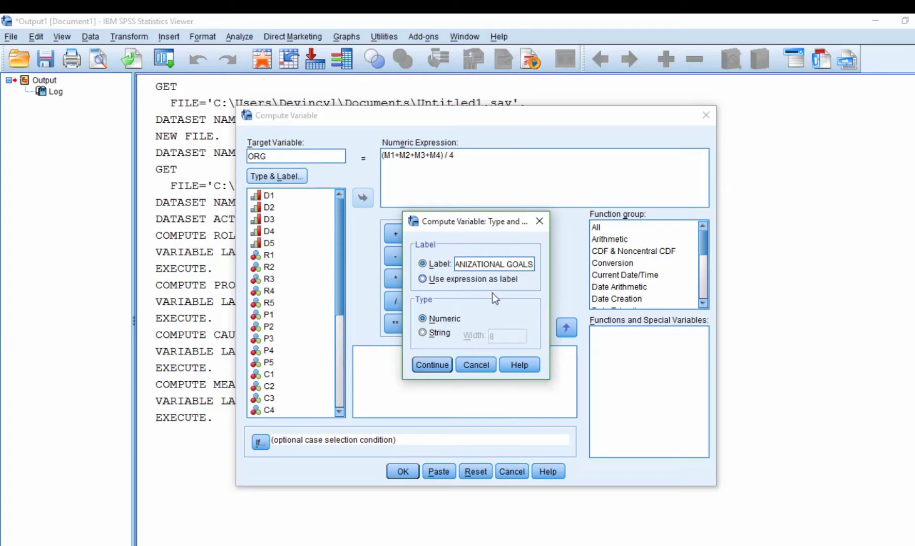
{"action": "left_click", "coordinate": [429, 364]}
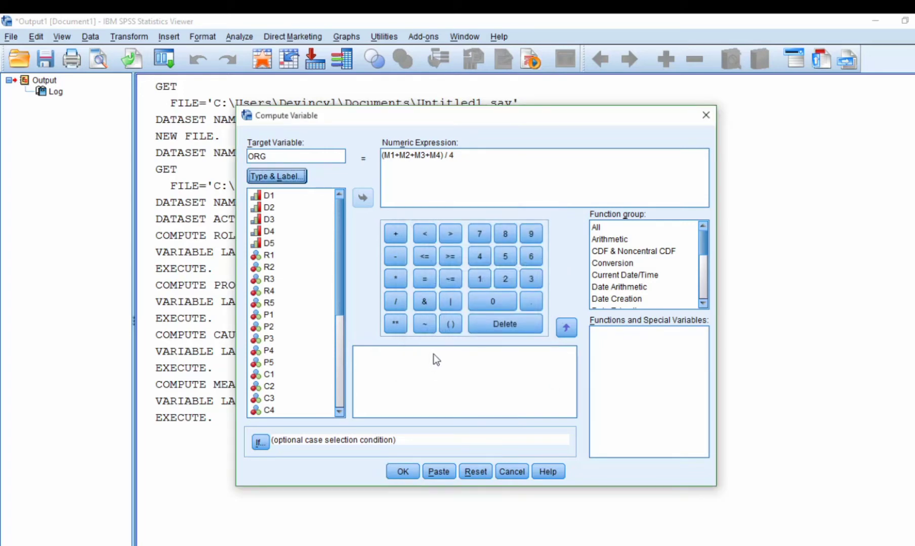
Replace the M items inside the numeric expression's parentheses with the sum O1+O2+O3+O4+O5+O6
{"action": "left_click_drag", "start_coordinate": [442, 156], "coordinate": [379, 158]}
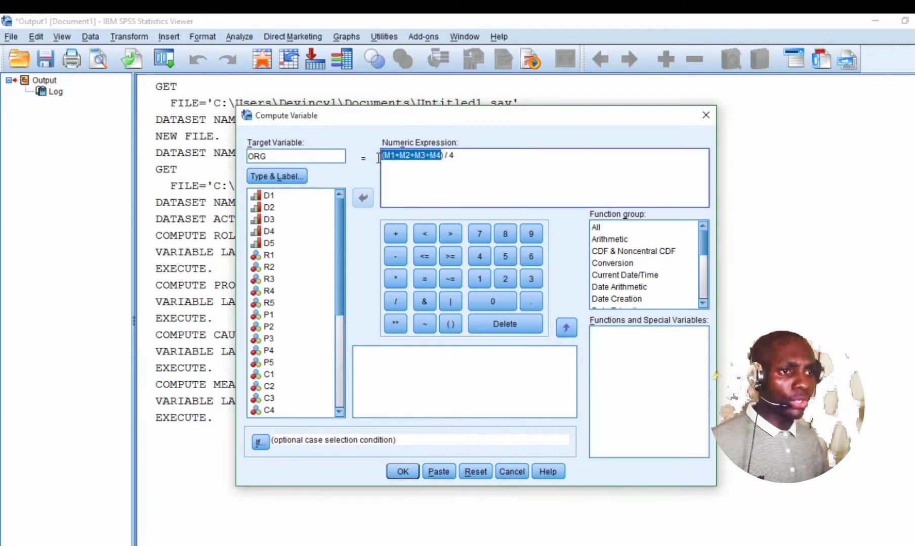
{"action": "scroll", "coordinate": [295, 380], "scroll_direction": "down", "scroll_amount": 5}
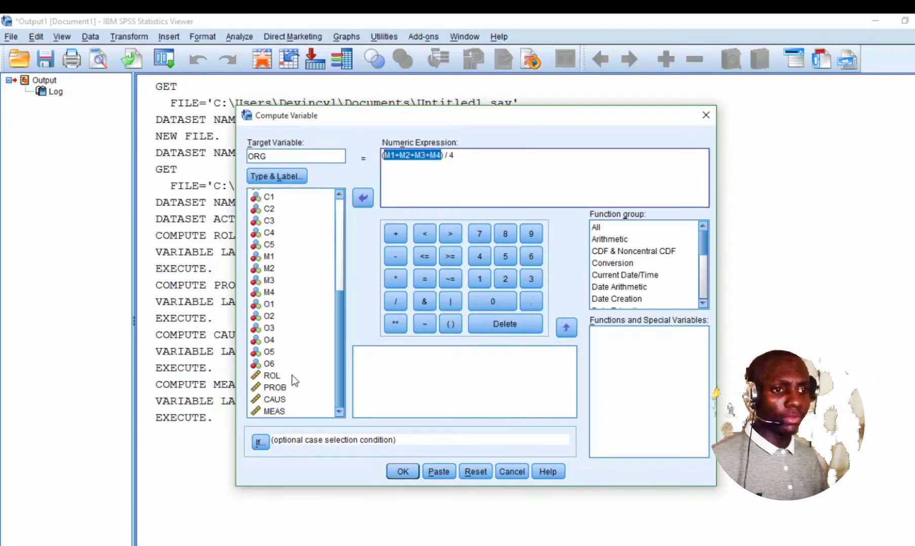
{"action": "double_click", "coordinate": [269, 305]}
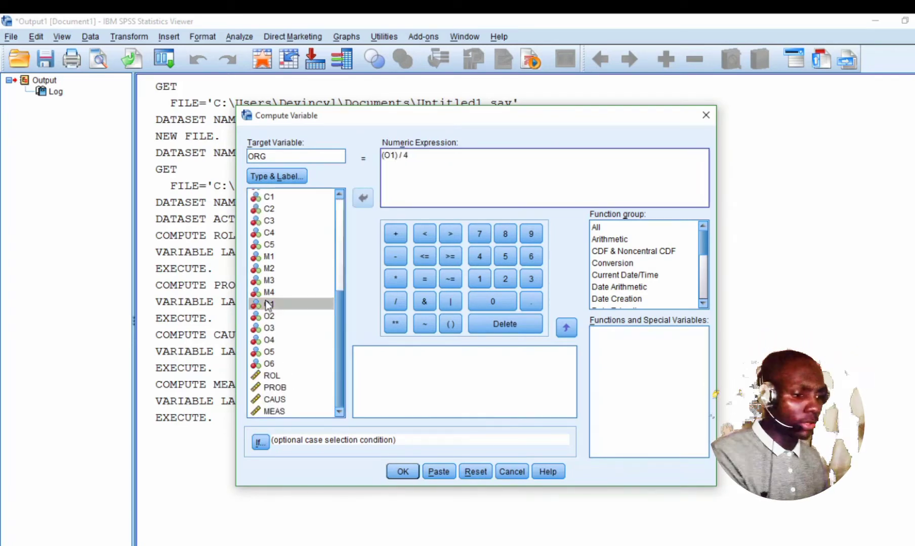
{"action": "type", "text": "+"}
{"action": "double_click", "coordinate": [270, 316]}
{"action": "type", "text": "+"}
{"action": "left_click", "coordinate": [272, 328]}
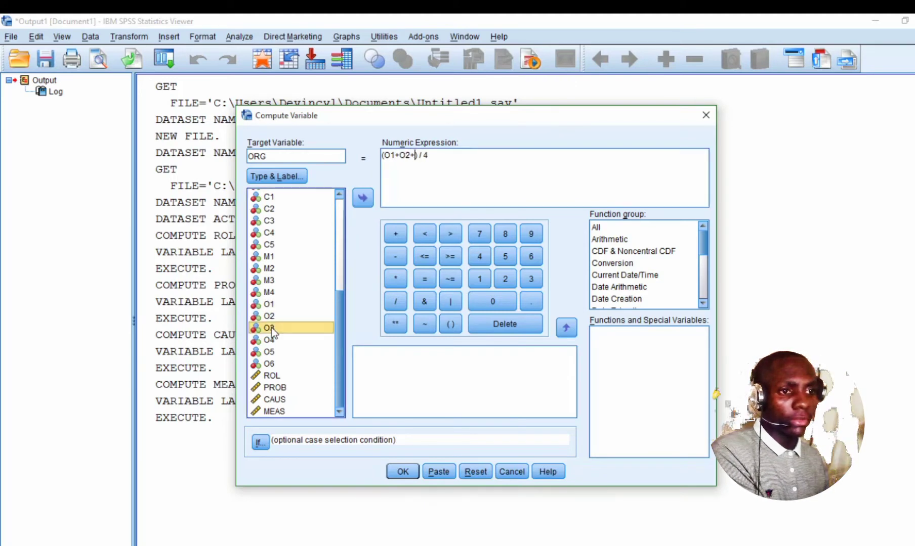
{"action": "double_click", "coordinate": [272, 328]}
{"action": "type", "text": "+"}
{"action": "double_click", "coordinate": [270, 340]}
{"action": "type", "text": "+O4+"}
{"action": "double_click", "coordinate": [269, 352]}
{"action": "type", "text": "+O4+O5+"}
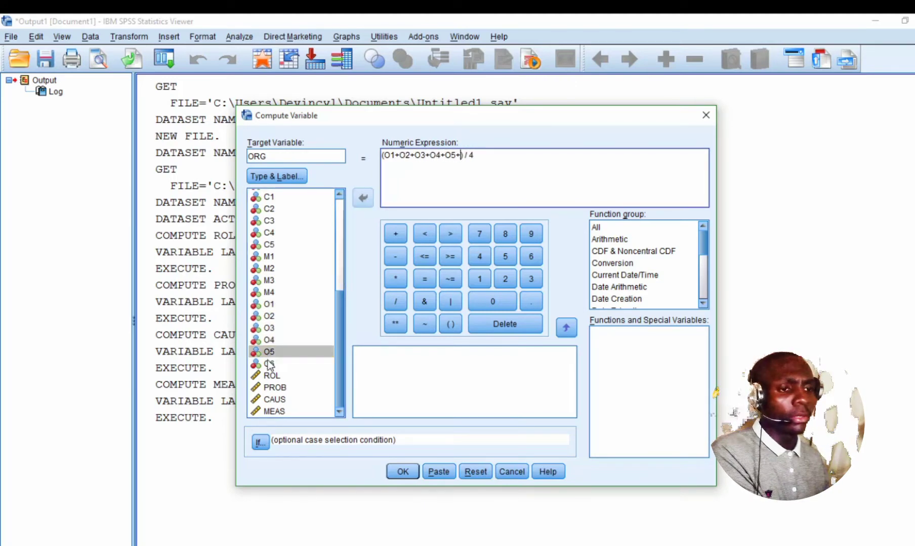
{"action": "double_click", "coordinate": [269, 365]}
Set the divisor in the numeric expression to 6 and run the ORG computation
{"action": "left_click", "coordinate": [510, 157]}
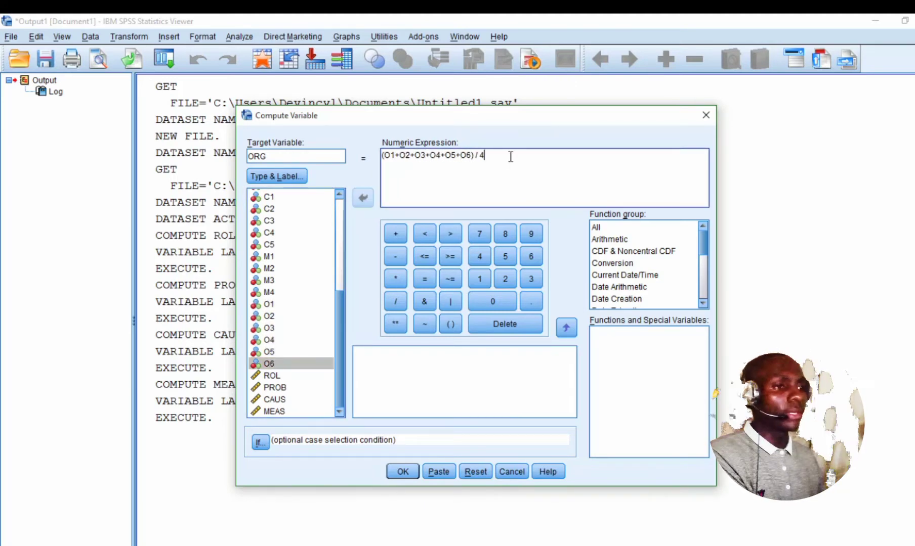
{"action": "key", "text": "BackSpace"}
{"action": "type", "text": "6"}
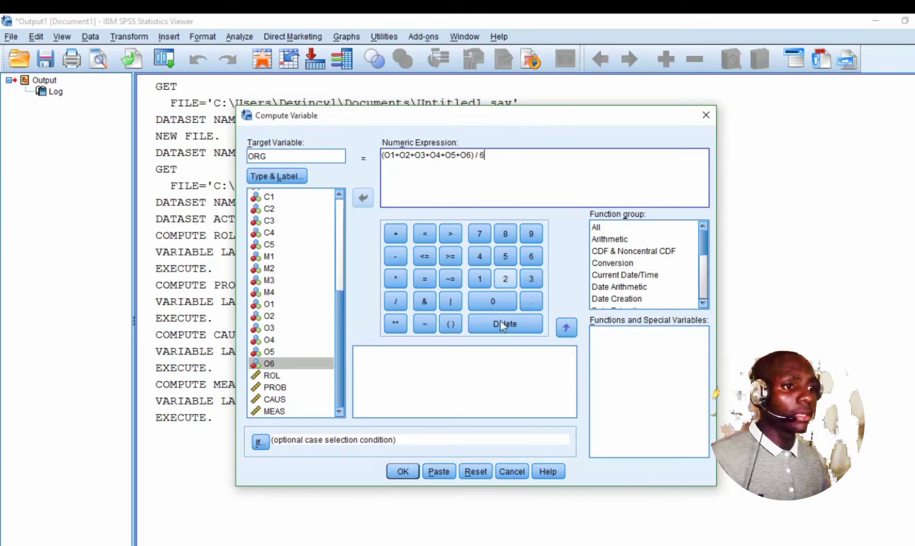
{"action": "left_click", "coordinate": [403, 472]}
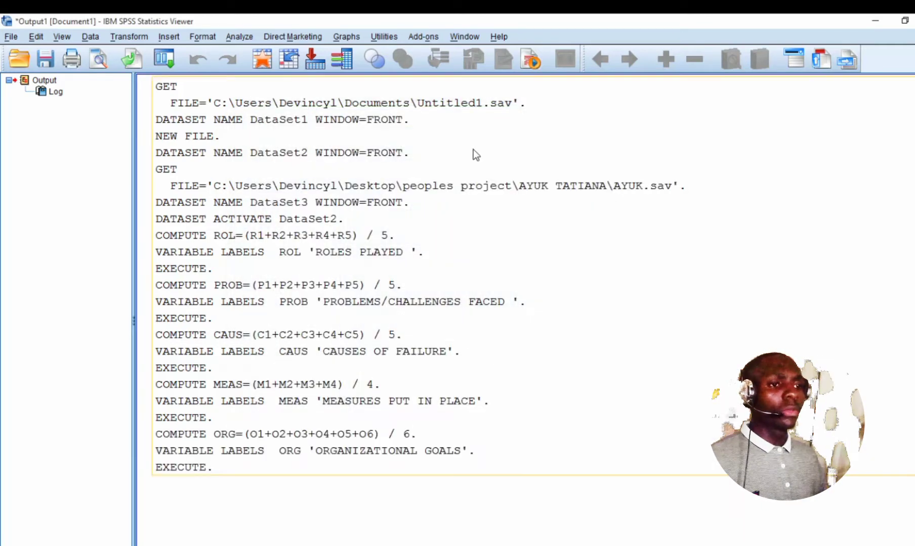
Close the output viewer without saving its contents, and maximize the Data Editor window
{"action": "key", "text": "alt+F4"}
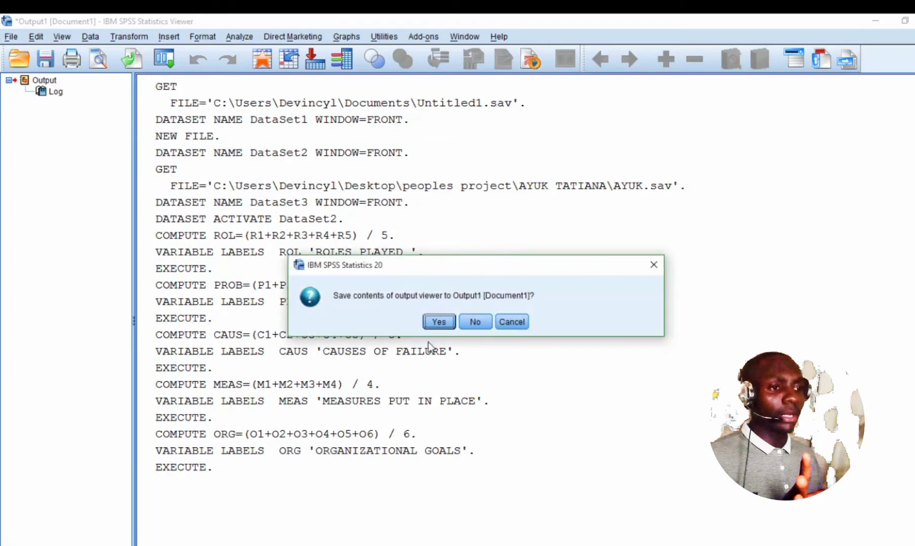
{"action": "left_click", "coordinate": [475, 320]}
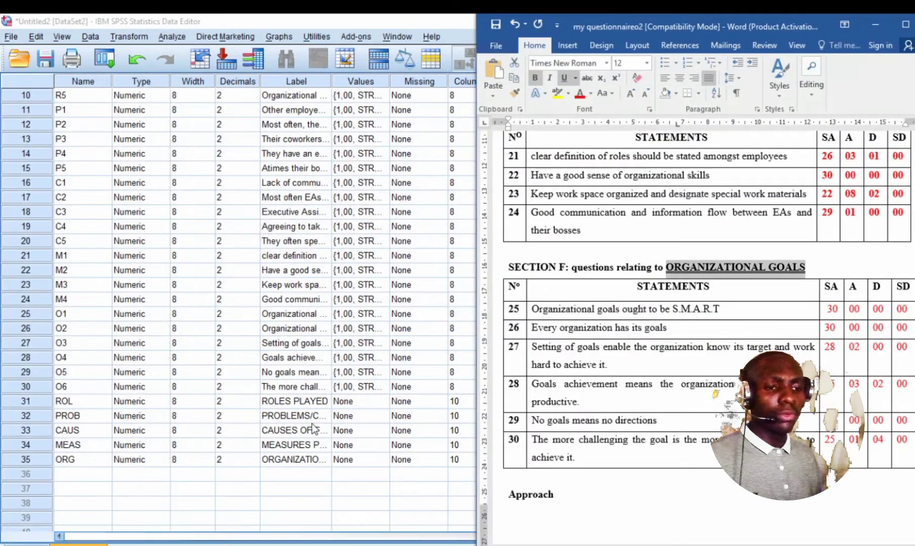
{"action": "double_click", "coordinate": [458, 19]}
{"action": "scroll", "coordinate": [331, 466], "scroll_direction": "down", "scroll_amount": 2}
{"action": "scroll", "coordinate": [331, 466], "scroll_direction": "up", "scroll_amount": 2}
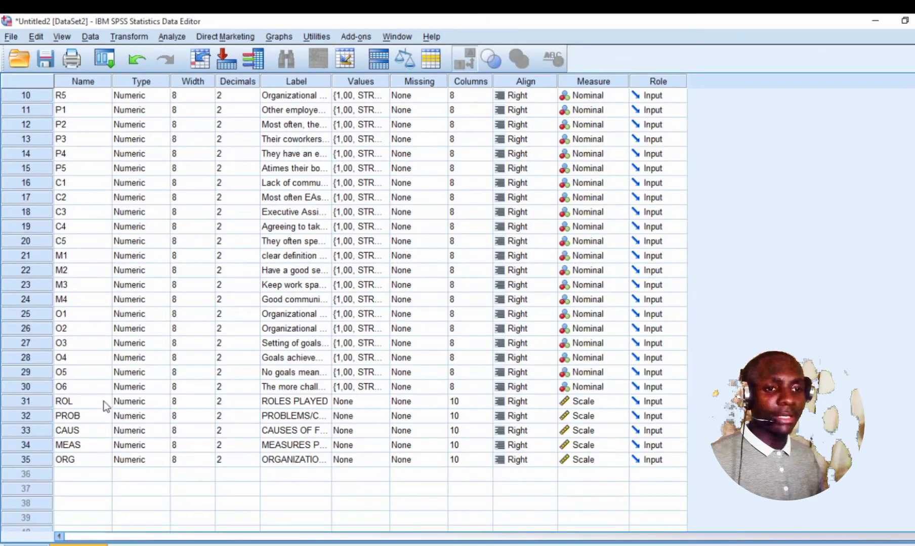
Narrow the Missing and Columns columns in the variable list
{"action": "left_click", "coordinate": [25, 387]}
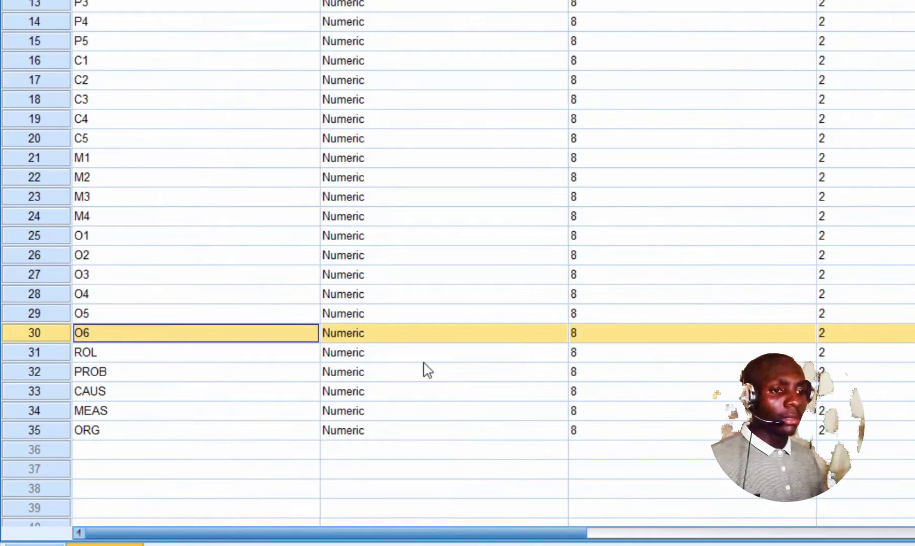
{"action": "scroll", "coordinate": [456, 274], "scroll_direction": "up", "scroll_amount": 3}
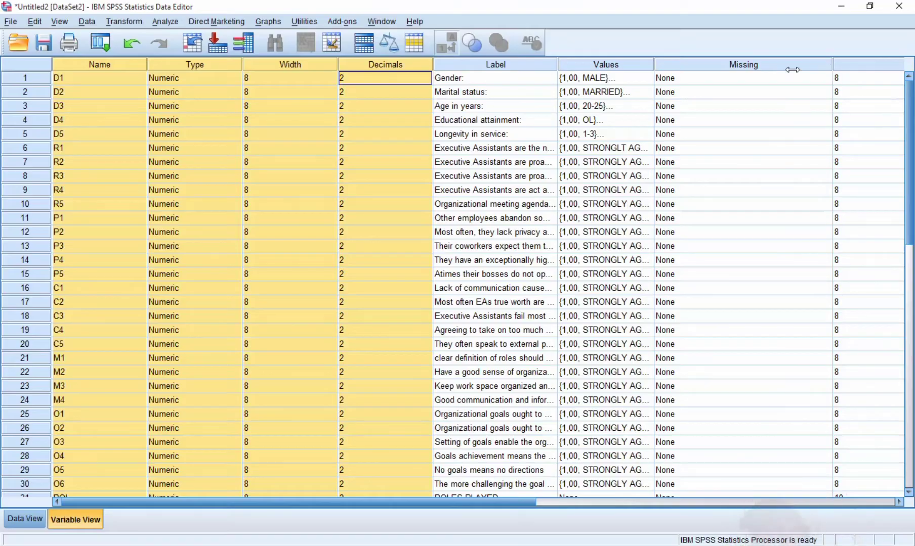
{"action": "left_click_drag", "start_coordinate": [792, 69], "coordinate": [684, 70]}
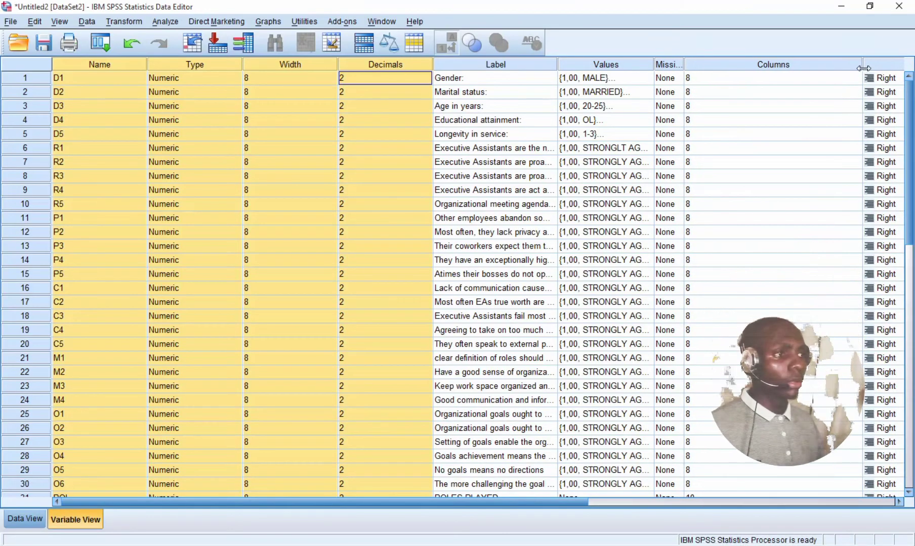
{"action": "left_click_drag", "start_coordinate": [867, 64], "coordinate": [706, 64]}
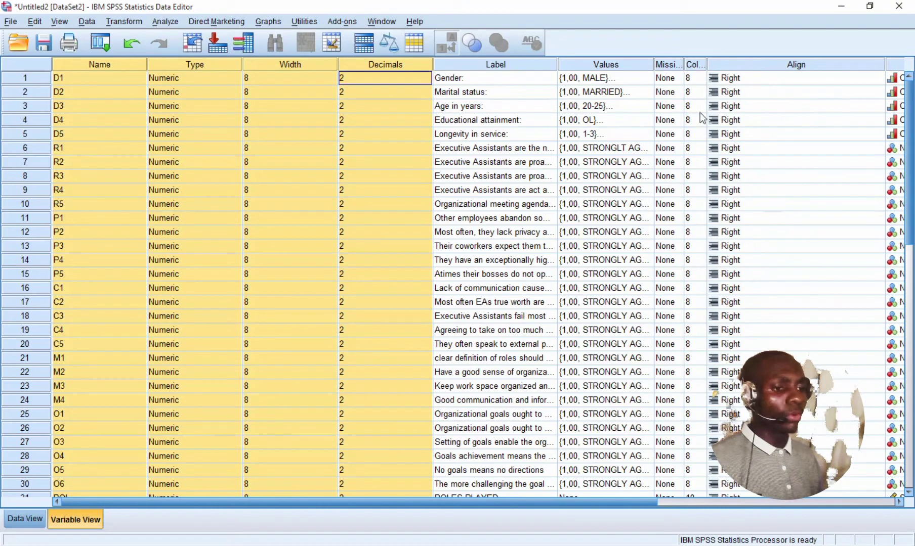
Review the labels of the computed variables ROL, PROB, CAUS, MEAS and ORG, and inspect their values for each case in the data sheet
{"action": "scroll", "coordinate": [505, 424], "scroll_direction": "down", "scroll_amount": 4}
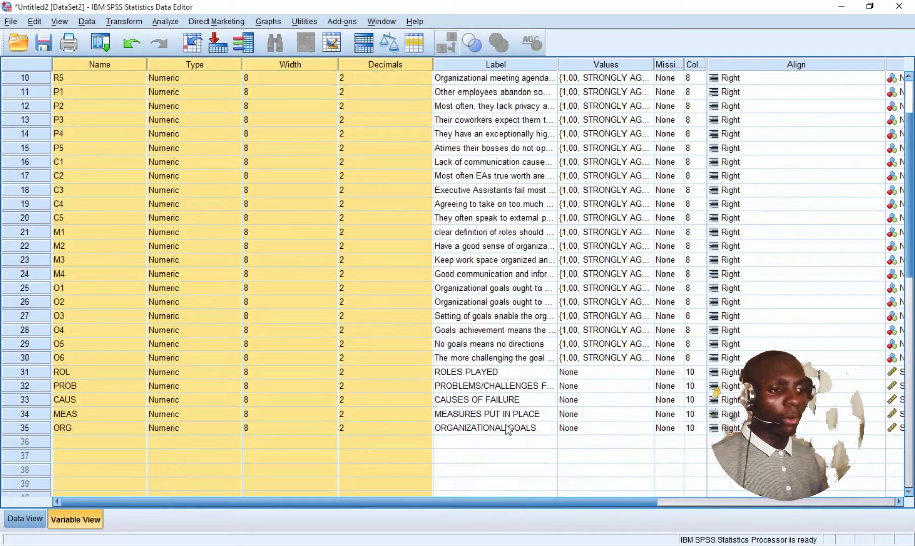
{"action": "left_click", "coordinate": [501, 358]}
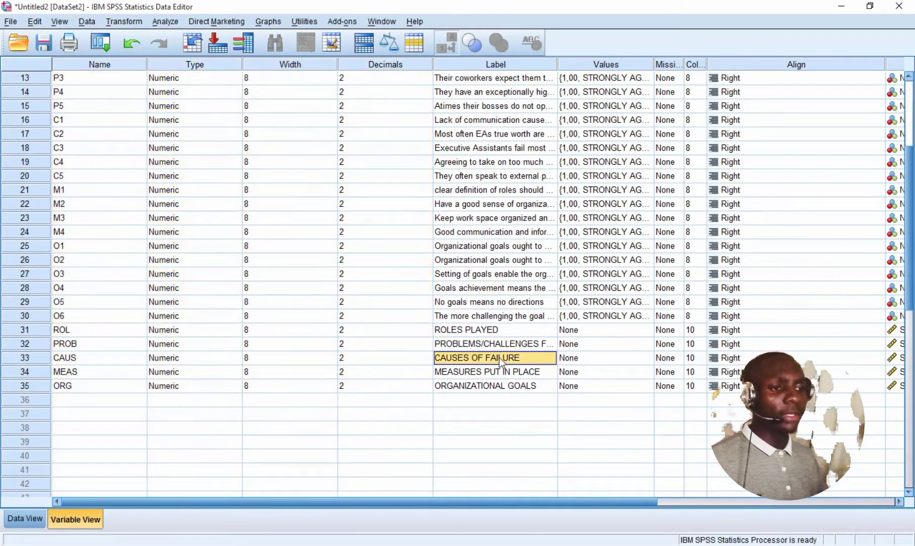
{"action": "left_click", "coordinate": [518, 332]}
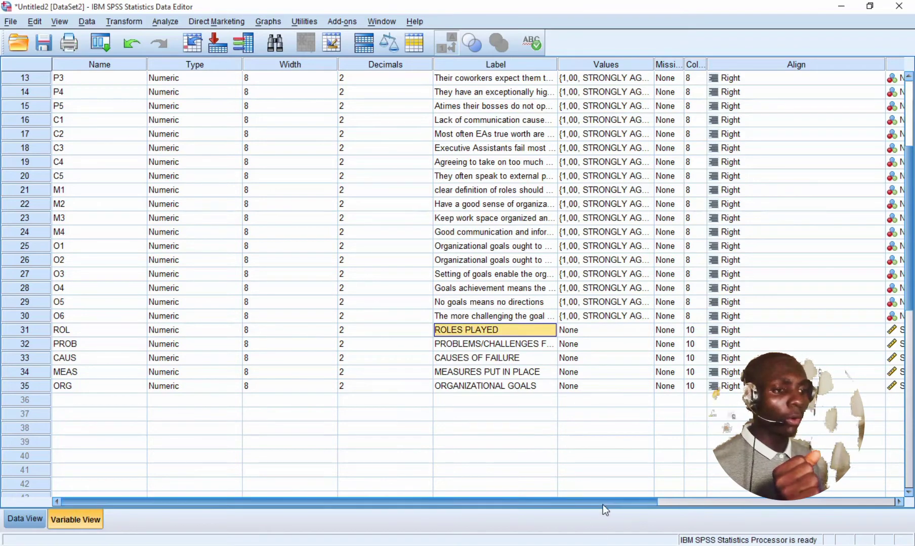
{"action": "left_click_drag", "start_coordinate": [602, 503], "coordinate": [678, 509]}
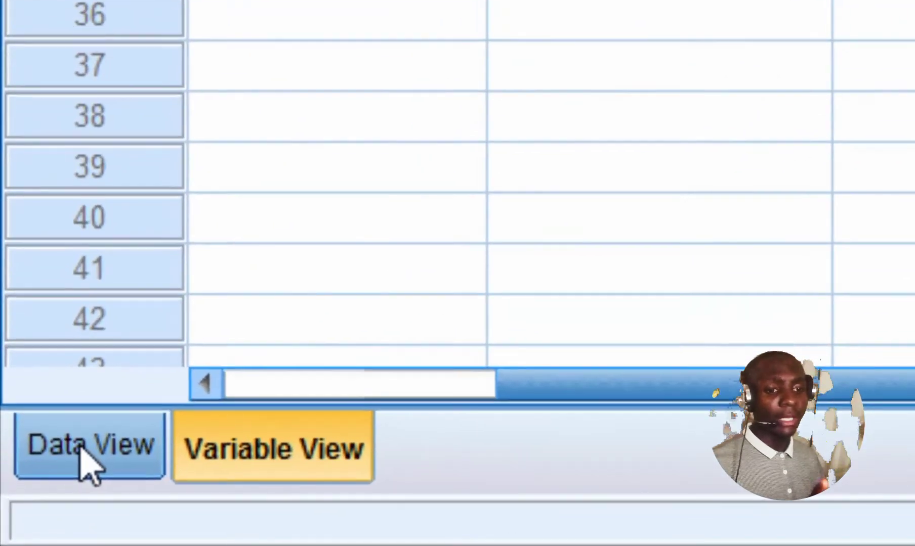
{"action": "left_click", "coordinate": [21, 520]}
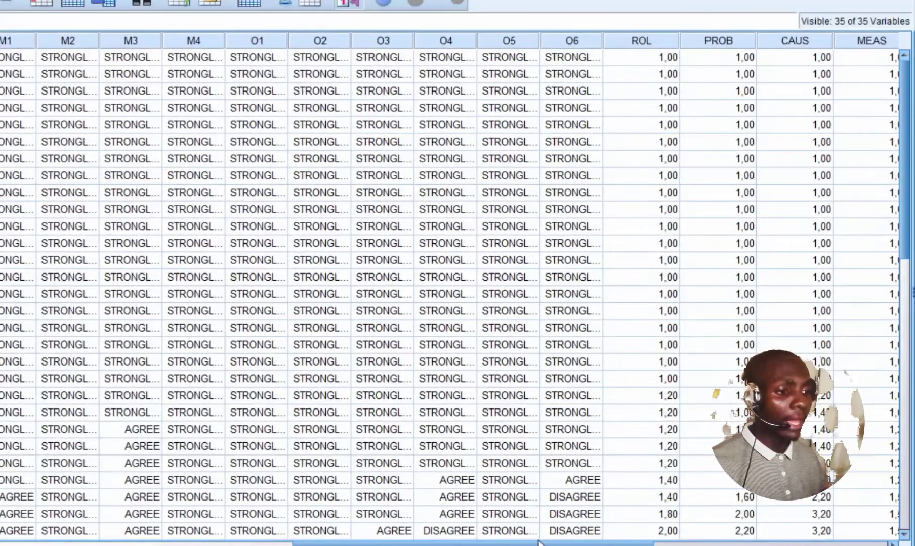
{"action": "left_click_drag", "start_coordinate": [473, 544], "coordinate": [561, 543]}
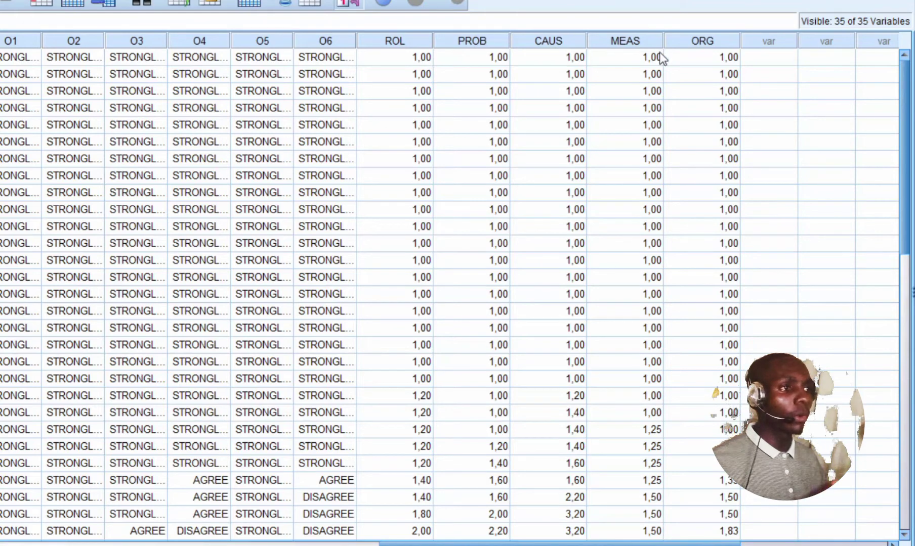
{"action": "scroll", "coordinate": [469, 199], "scroll_direction": "down", "scroll_amount": 3}
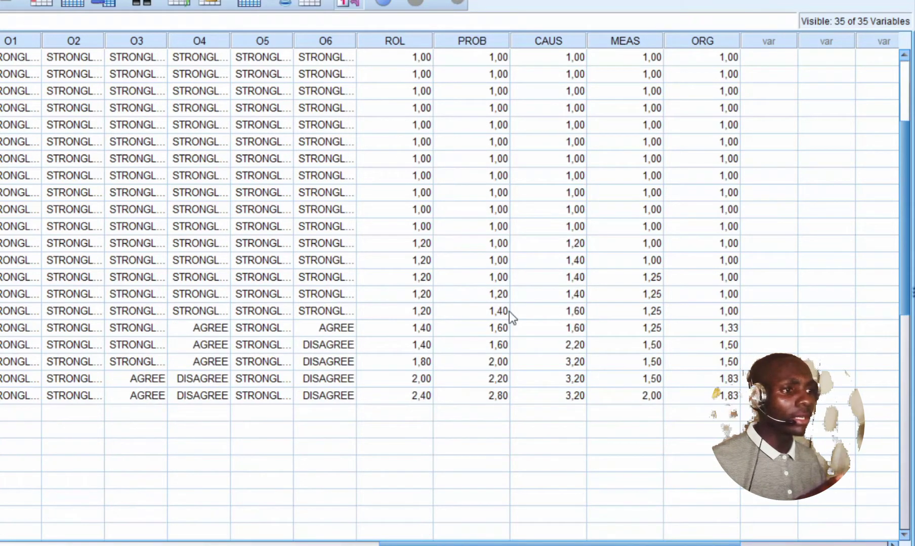
Compare the computed ROL, PROB, CAUS, MEAS and ORG averages with the questionnaire answers for one case, and return to the variable list
{"action": "scroll", "coordinate": [605, 244], "scroll_direction": "up", "scroll_amount": 1}
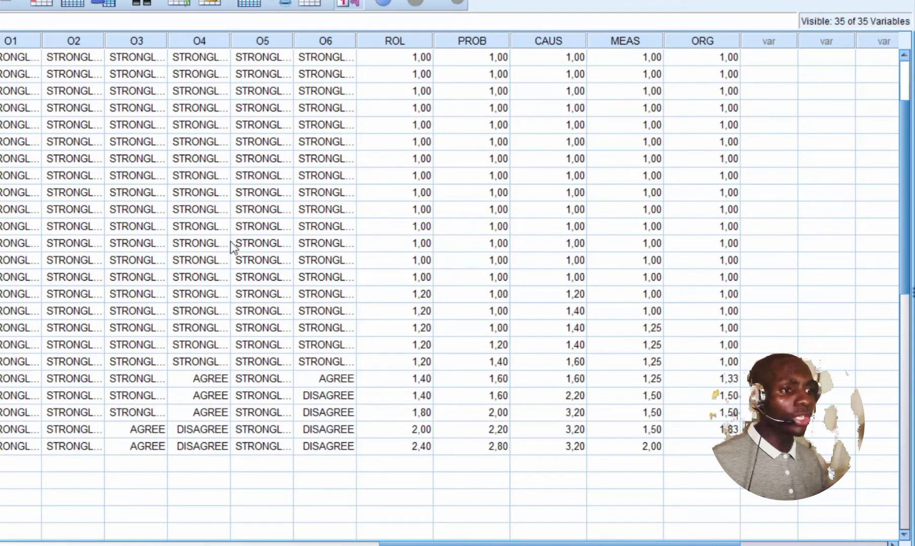
{"action": "scroll", "coordinate": [537, 188], "scroll_direction": "up", "scroll_amount": 2}
{"action": "scroll", "coordinate": [506, 212], "scroll_direction": "down", "scroll_amount": 5}
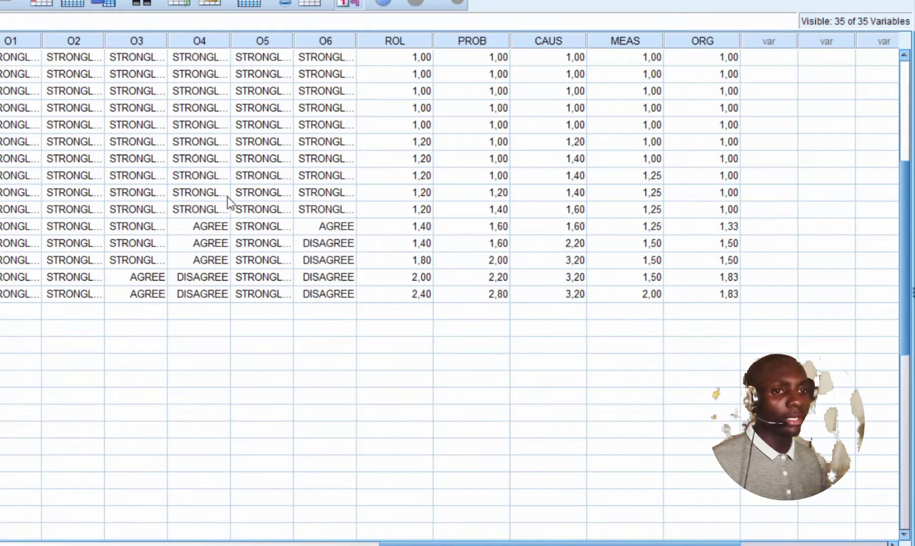
{"action": "left_click", "coordinate": [1, 192]}
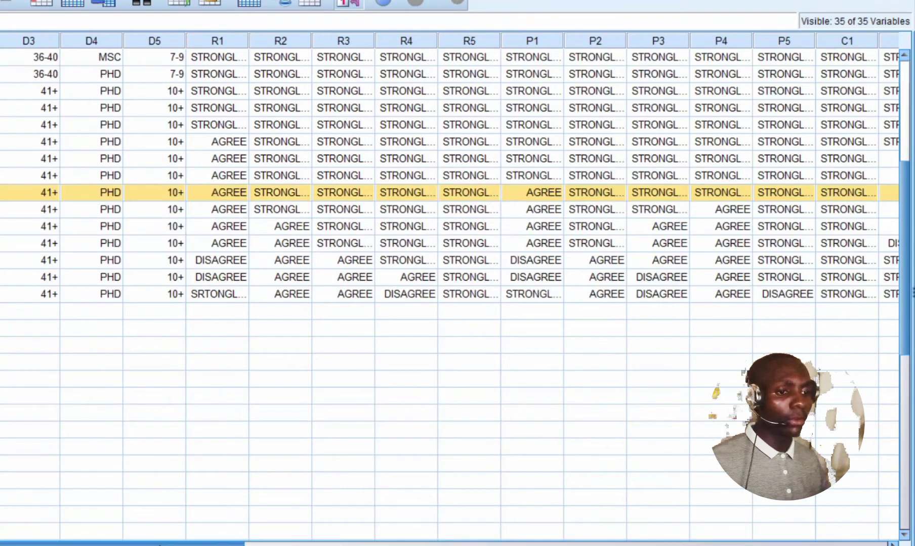
{"action": "scroll", "coordinate": [456, 242], "scroll_direction": "right", "scroll_amount": 10}
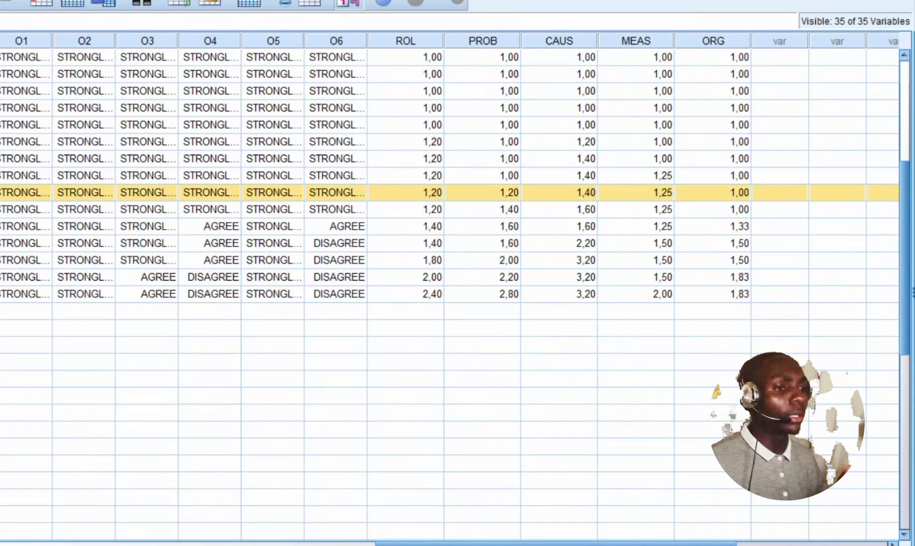
{"action": "key", "text": "ctrl+t"}
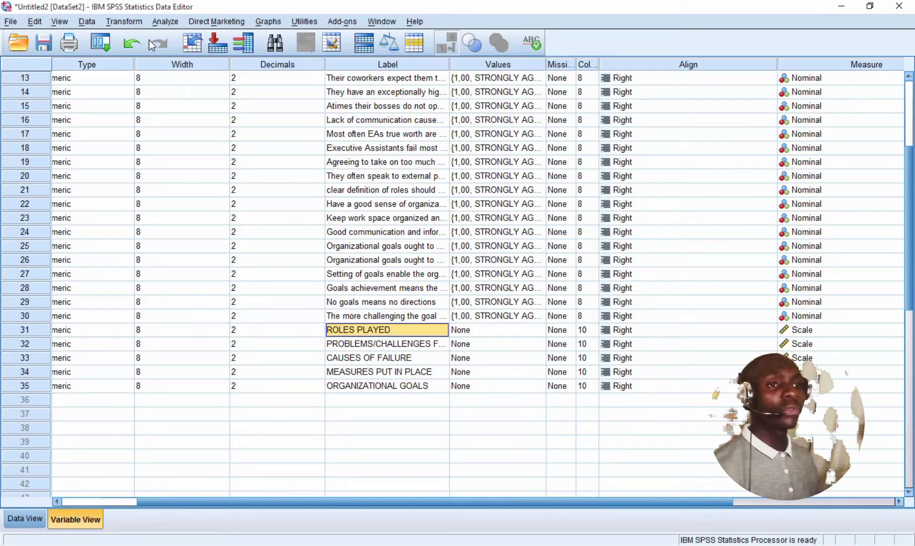
Start a Frequencies analysis and add all variables from Gender [D1] through the last organizational goals item, leaving out the five computed composites
{"action": "left_click", "coordinate": [162, 20]}
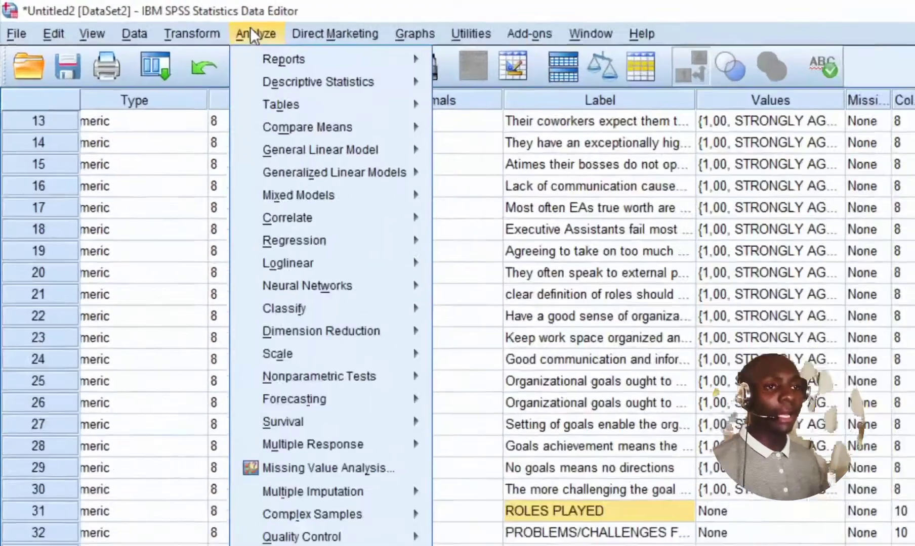
{"action": "mouse_move", "coordinate": [254, 84]}
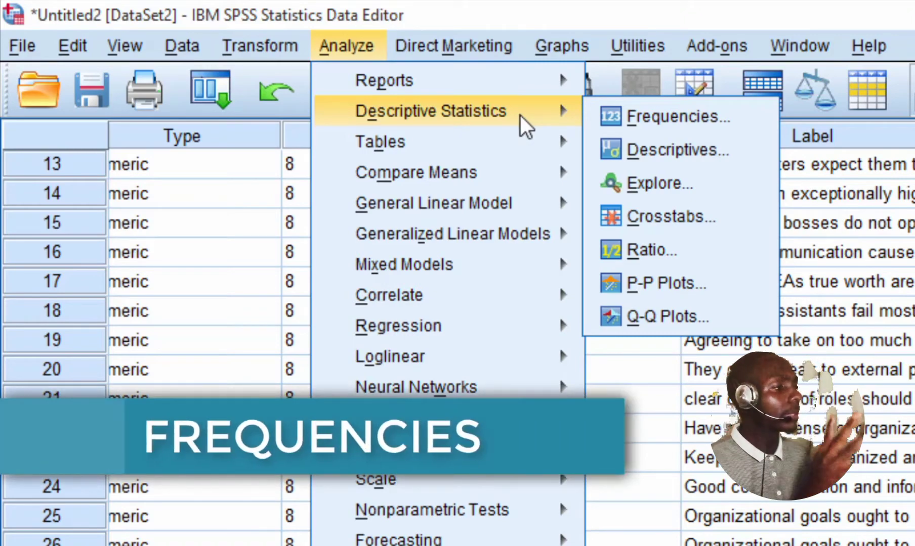
{"action": "left_click", "coordinate": [634, 114]}
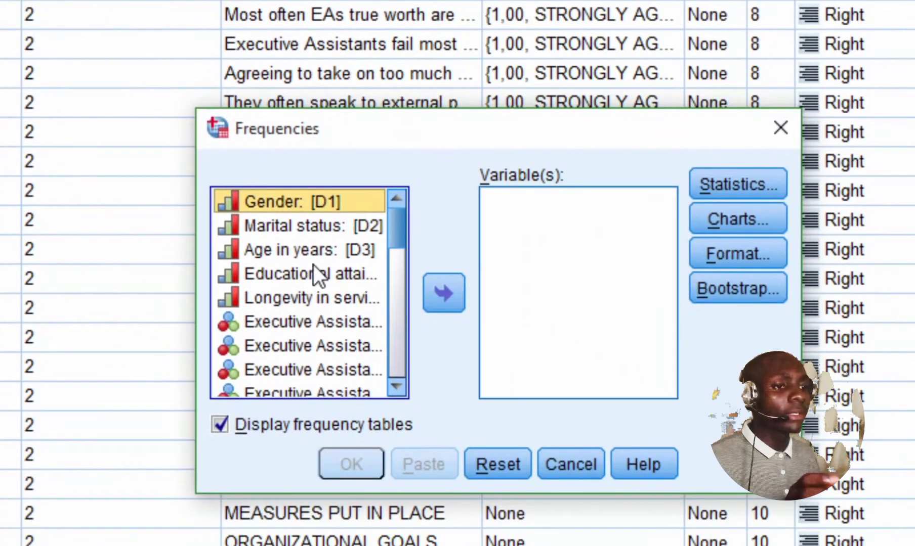
{"action": "scroll", "coordinate": [310, 274], "scroll_direction": "down", "scroll_amount": 2}
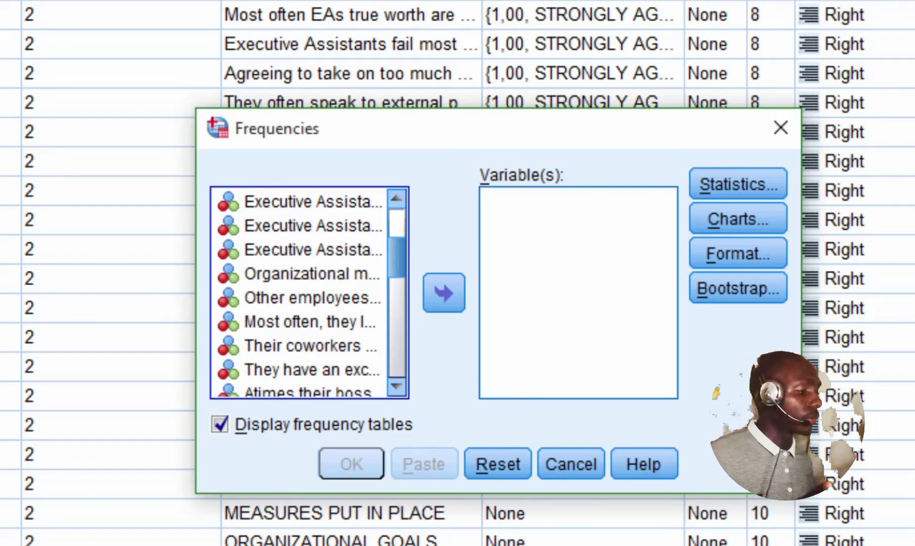
{"action": "scroll", "coordinate": [309, 276], "scroll_direction": "up", "scroll_amount": 2}
{"action": "left_click", "coordinate": [305, 201]}
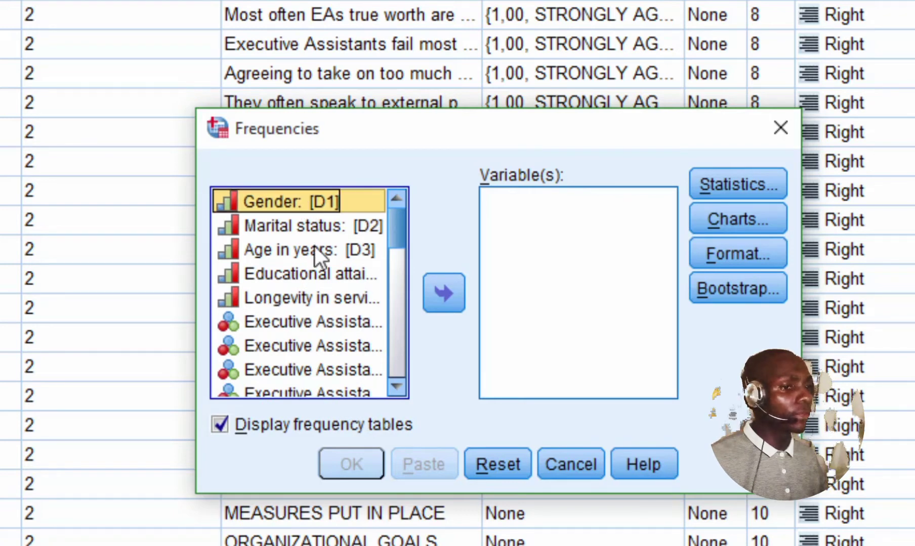
{"action": "key", "text": "shift"}
{"action": "scroll", "coordinate": [348, 322], "scroll_direction": "down", "scroll_amount": 4}
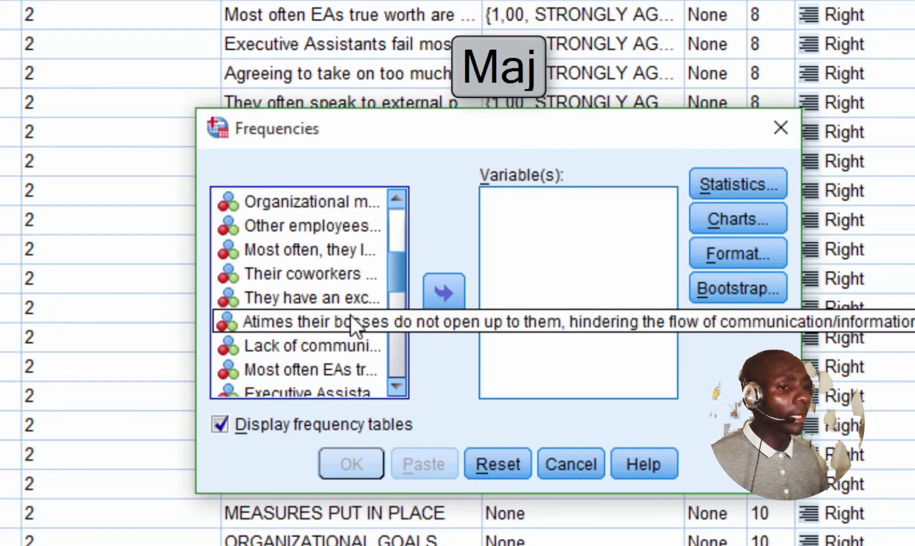
{"action": "left_click_drag", "start_coordinate": [402, 282], "coordinate": [400, 376]}
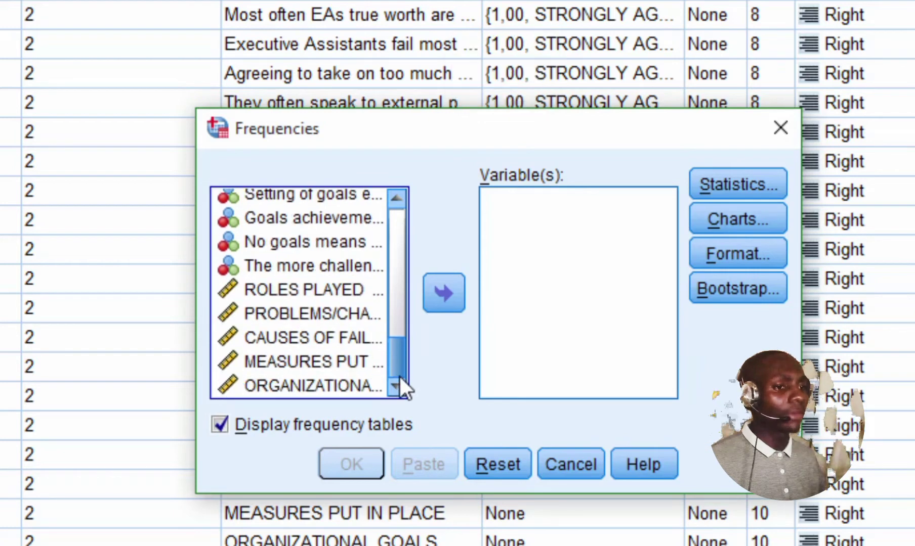
{"action": "left_click", "coordinate": [331, 264], "text": "shift"}
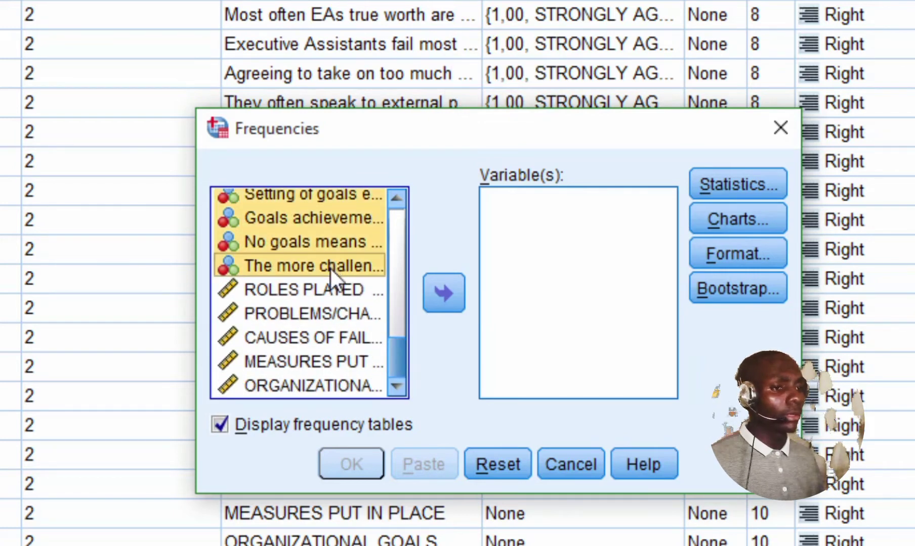
{"action": "left_click", "coordinate": [453, 298]}
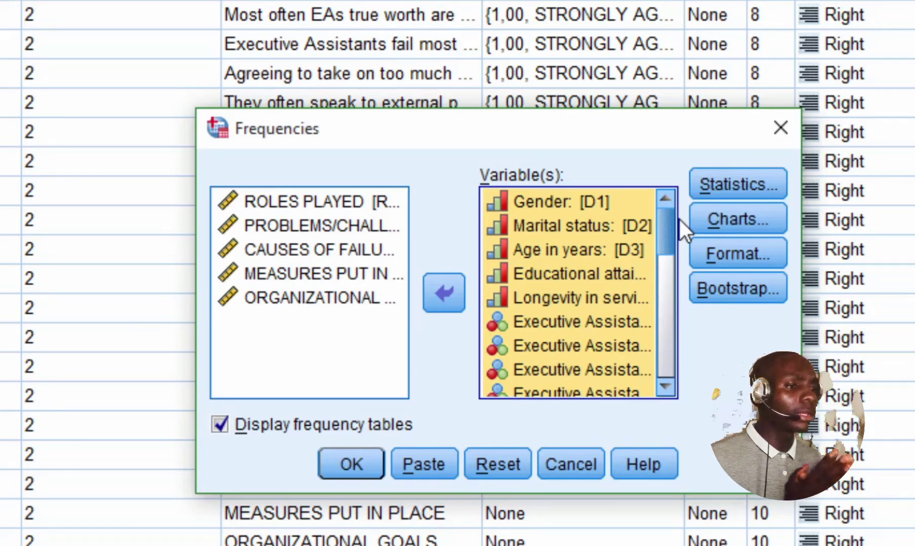
Set the frequency charts to pie charts showing percentages and run the analysis
{"action": "left_click", "coordinate": [721, 218]}
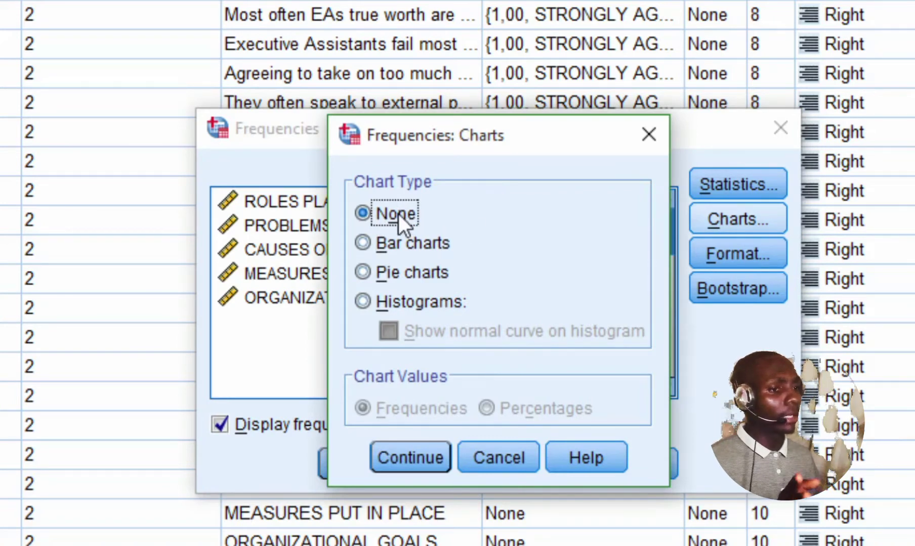
{"action": "left_click", "coordinate": [379, 277]}
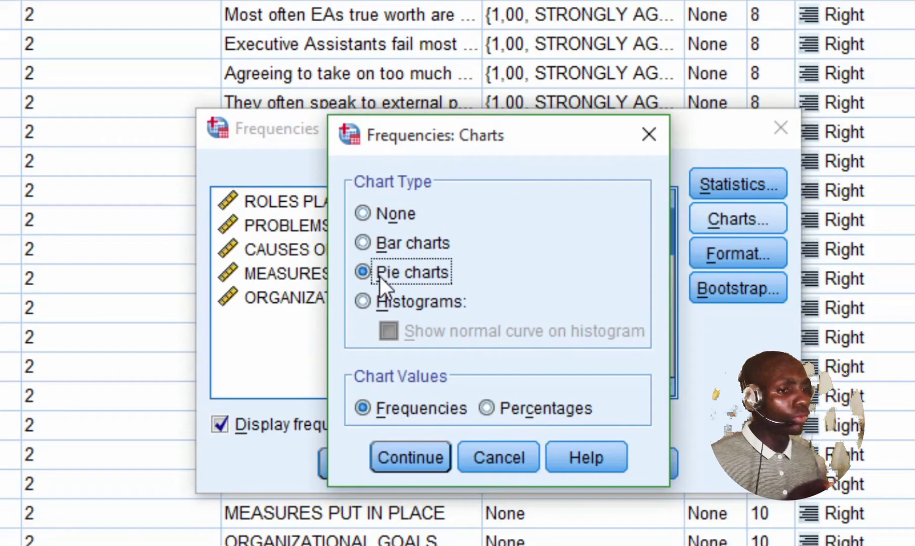
{"action": "left_click", "coordinate": [521, 411]}
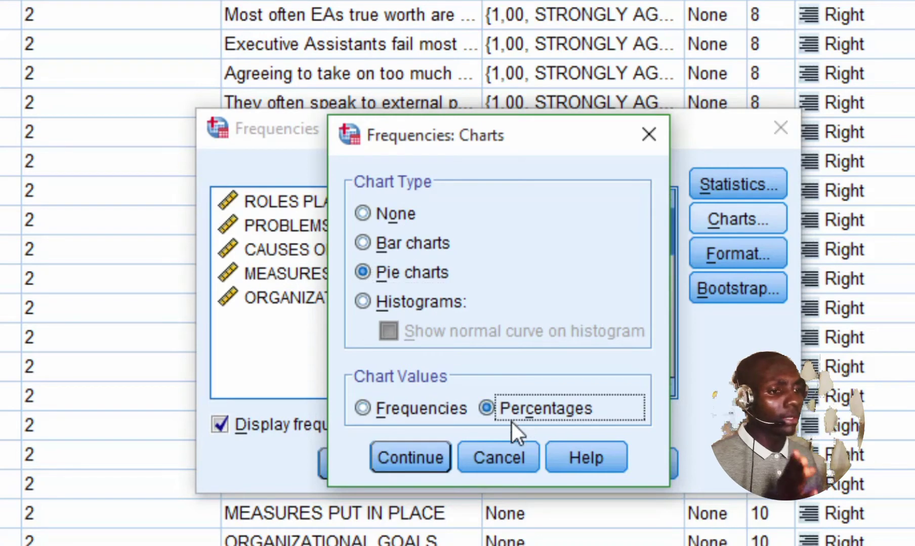
{"action": "left_click", "coordinate": [420, 458]}
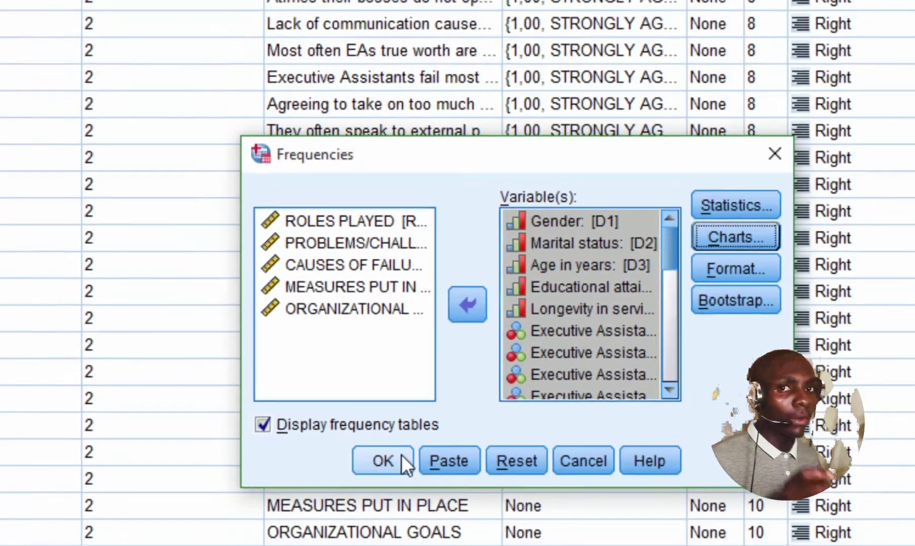
{"action": "left_click", "coordinate": [373, 458]}
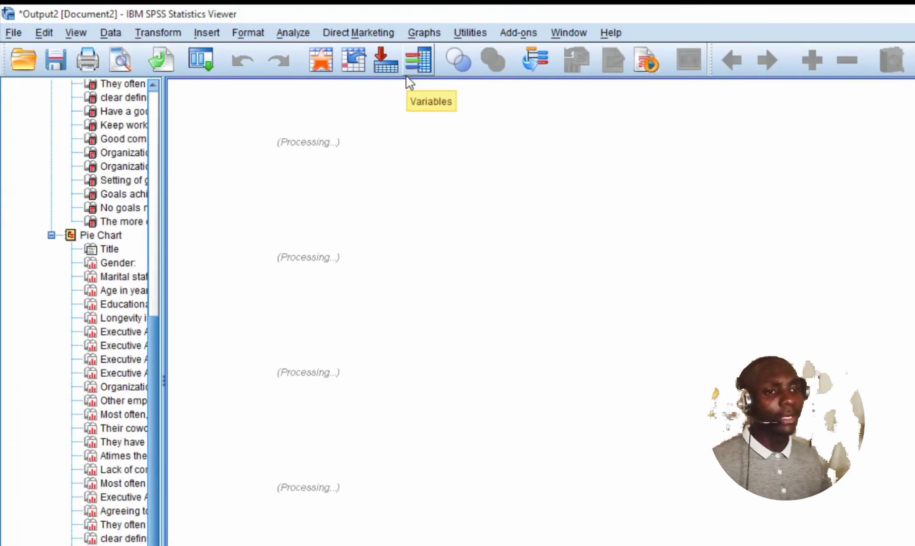
Examine the frequency tables from Gender onward and the pie charts for the demographic and Executive Assistant items in the output
{"action": "scroll", "coordinate": [53, 214], "scroll_direction": "up", "scroll_amount": 10}
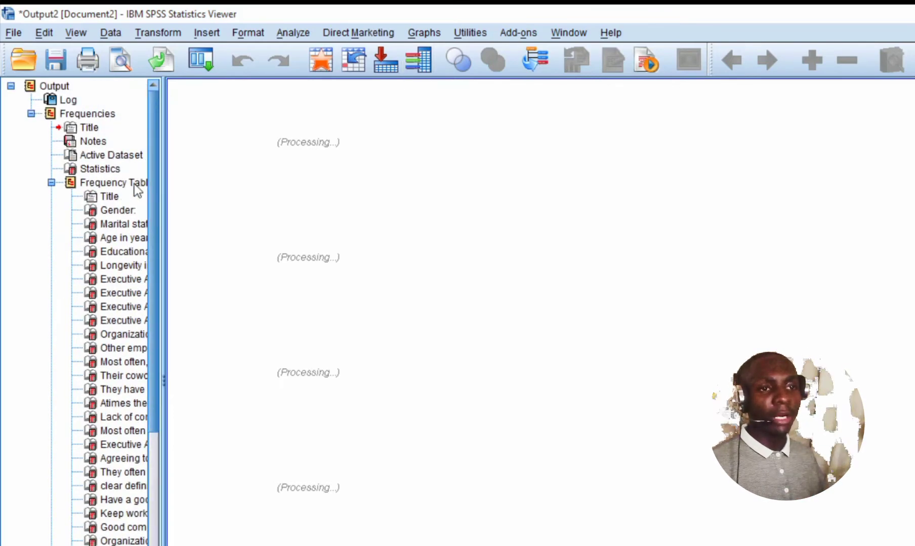
{"action": "left_click", "coordinate": [115, 211]}
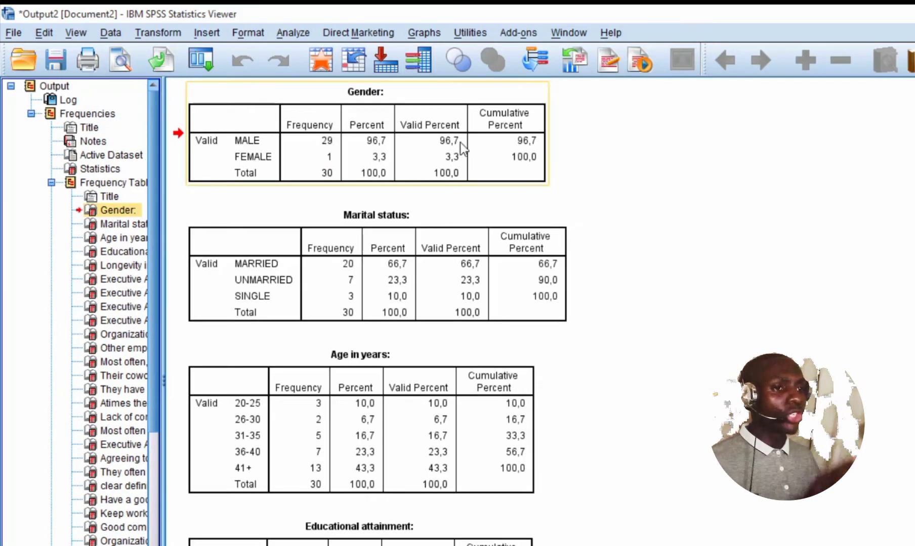
{"action": "scroll", "coordinate": [367, 228], "scroll_direction": "down", "scroll_amount": 15}
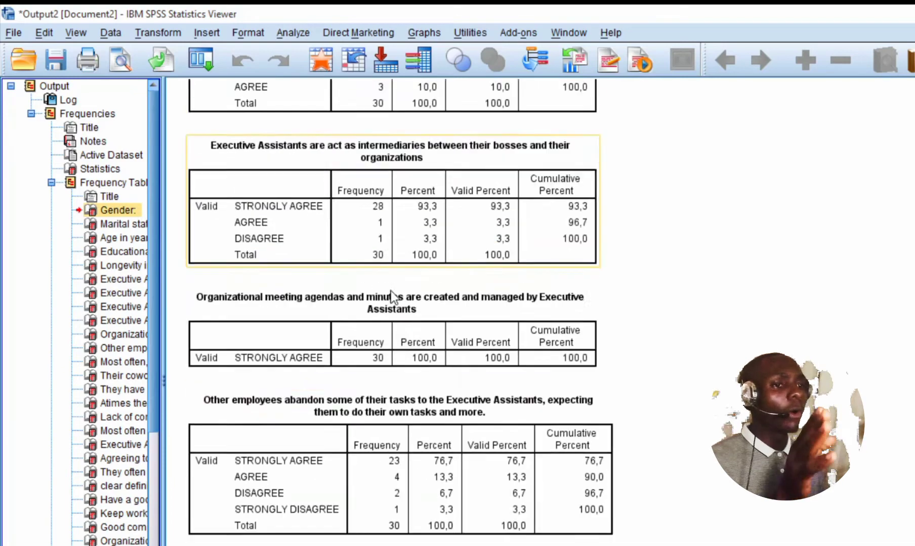
{"action": "scroll", "coordinate": [392, 296], "scroll_direction": "down", "scroll_amount": 20}
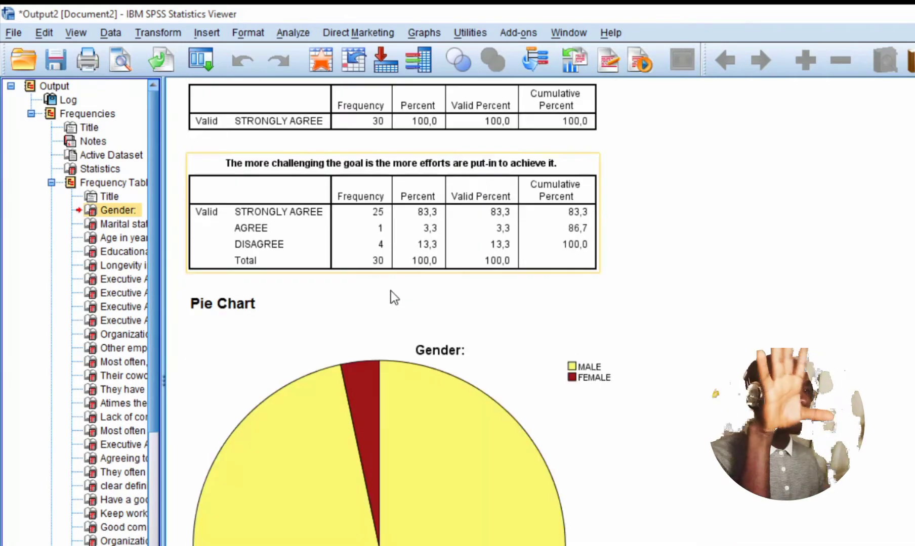
{"action": "scroll", "coordinate": [391, 291], "scroll_direction": "down", "scroll_amount": 15}
{"action": "scroll", "coordinate": [391, 291], "scroll_direction": "up", "scroll_amount": 12}
{"action": "scroll", "coordinate": [391, 291], "scroll_direction": "down", "scroll_amount": 18}
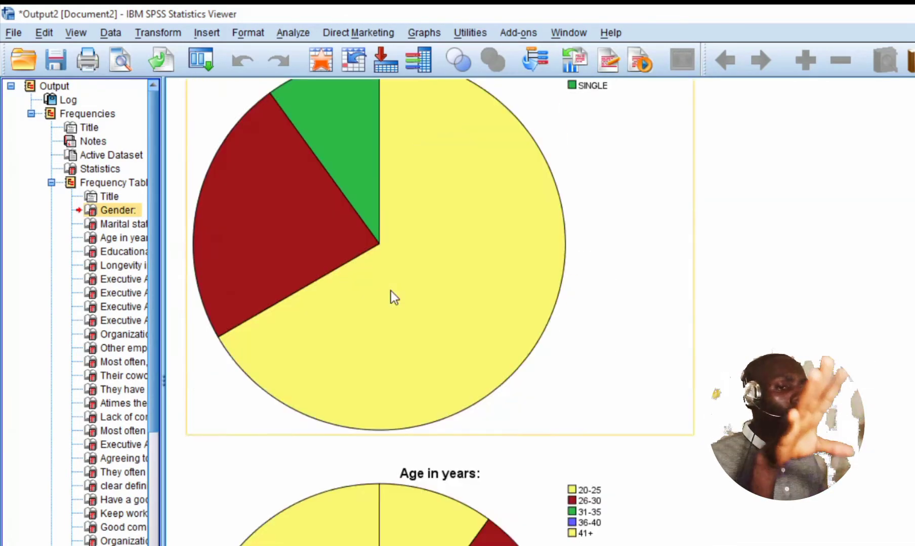
{"action": "scroll", "coordinate": [391, 292], "scroll_direction": "down", "scroll_amount": 20}
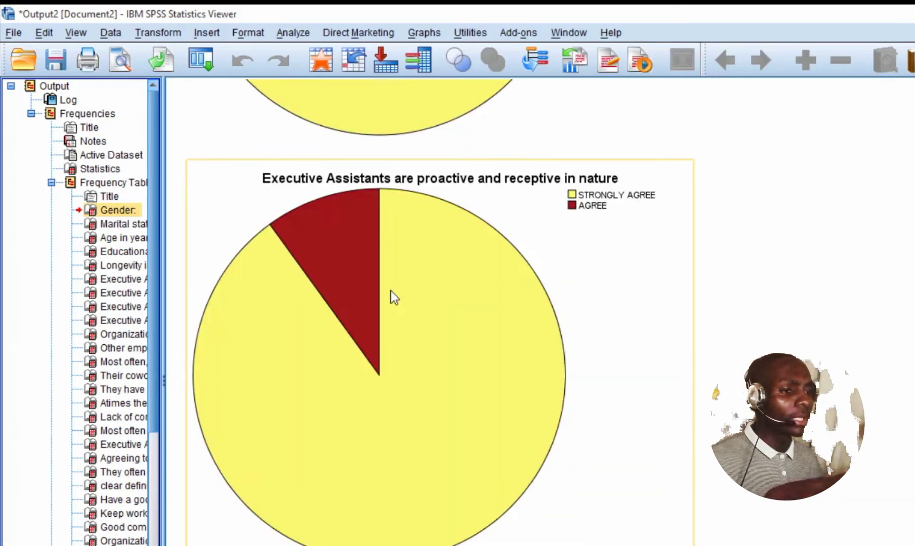
{"action": "scroll", "coordinate": [391, 291], "scroll_direction": "down", "scroll_amount": 8}
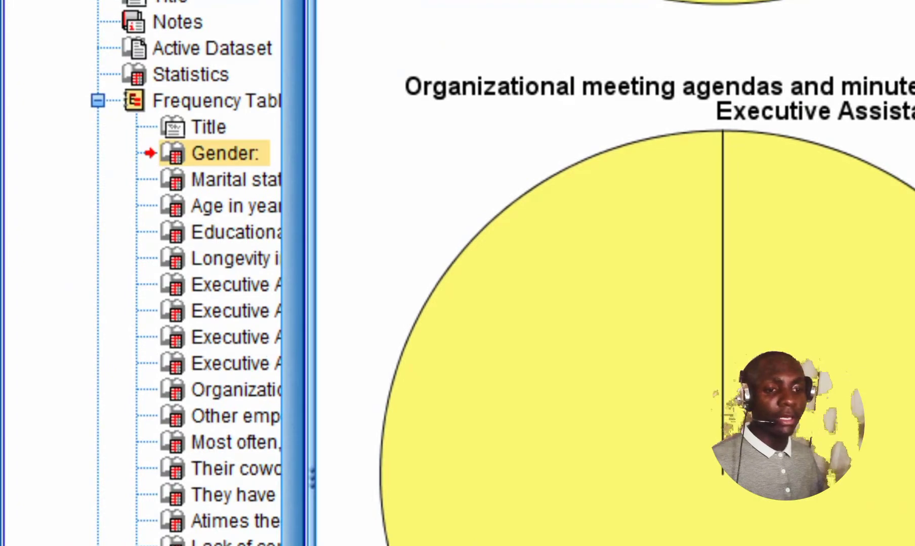
Compare the pie charts and frequency tables of Gender, Marital status and Age in years through their entries in the output outline
{"action": "scroll", "coordinate": [234, 388], "scroll_direction": "down", "scroll_amount": 9}
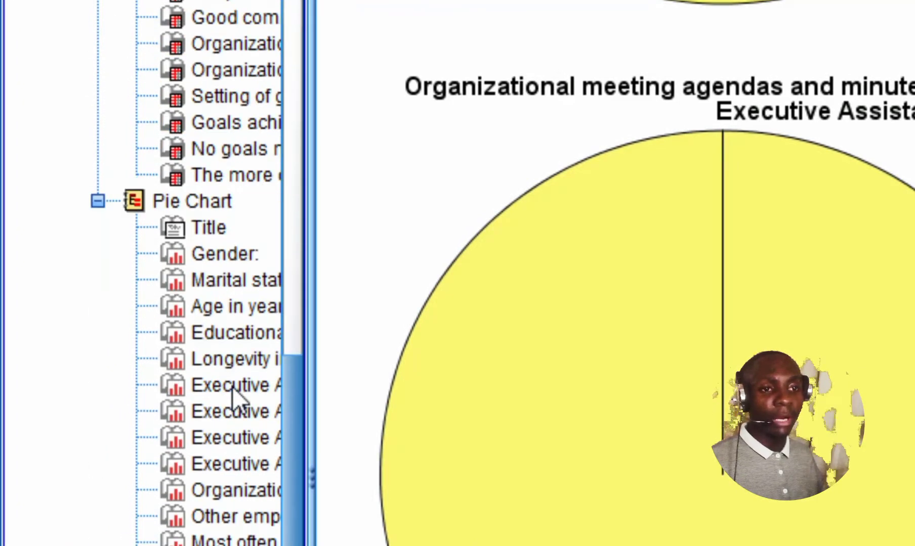
{"action": "left_click", "coordinate": [204, 229]}
{"action": "left_click", "coordinate": [207, 308]}
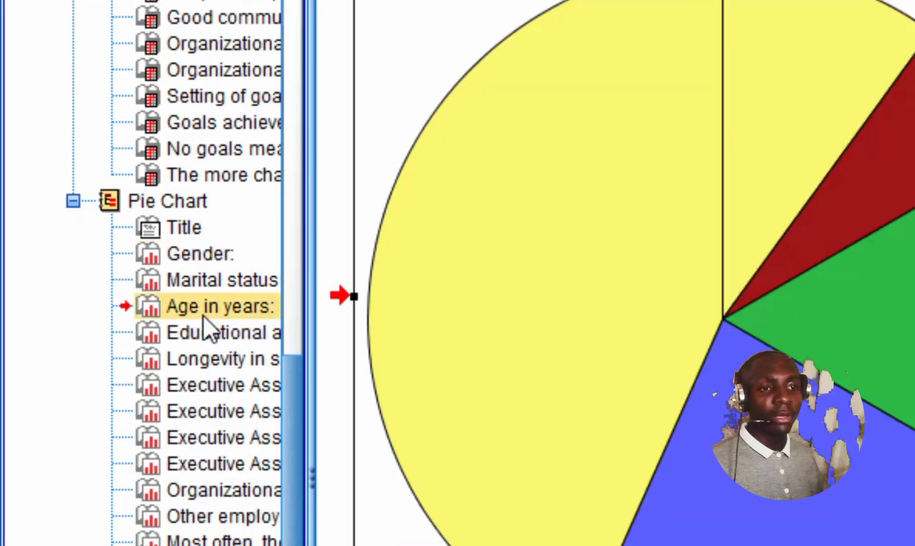
{"action": "left_click", "coordinate": [197, 407]}
{"action": "scroll", "coordinate": [197, 402], "scroll_direction": "up", "scroll_amount": 9}
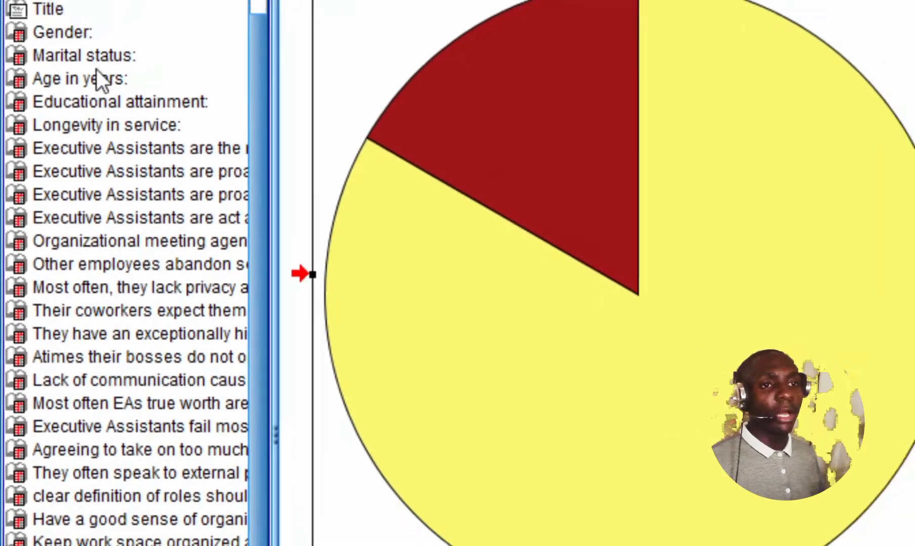
{"action": "left_click", "coordinate": [61, 76]}
{"action": "left_click", "coordinate": [48, 60]}
{"action": "left_click", "coordinate": [51, 76]}
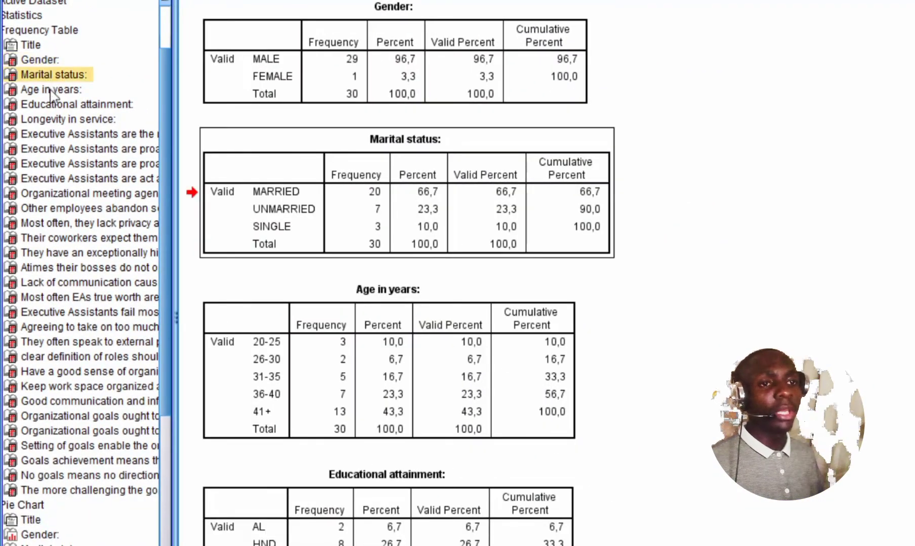
{"action": "left_click", "coordinate": [51, 91]}
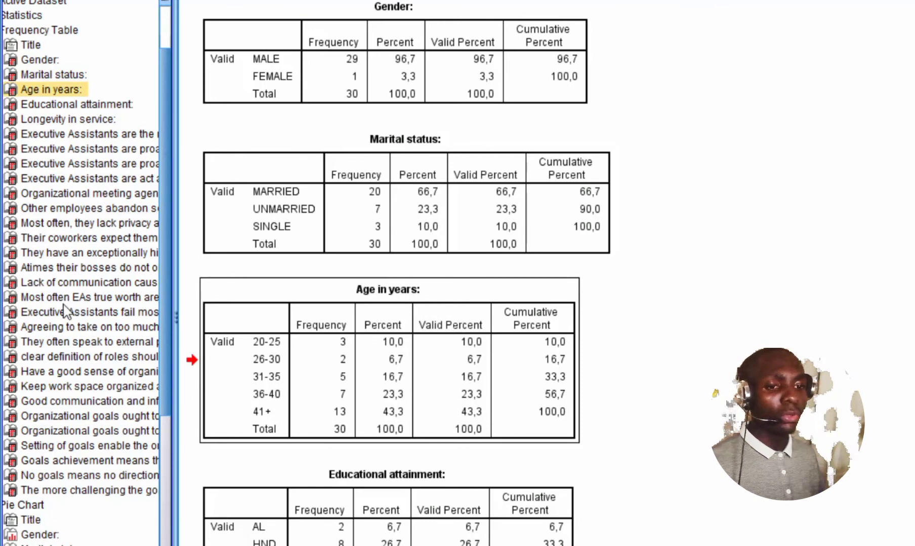
{"action": "left_click", "coordinate": [32, 538]}
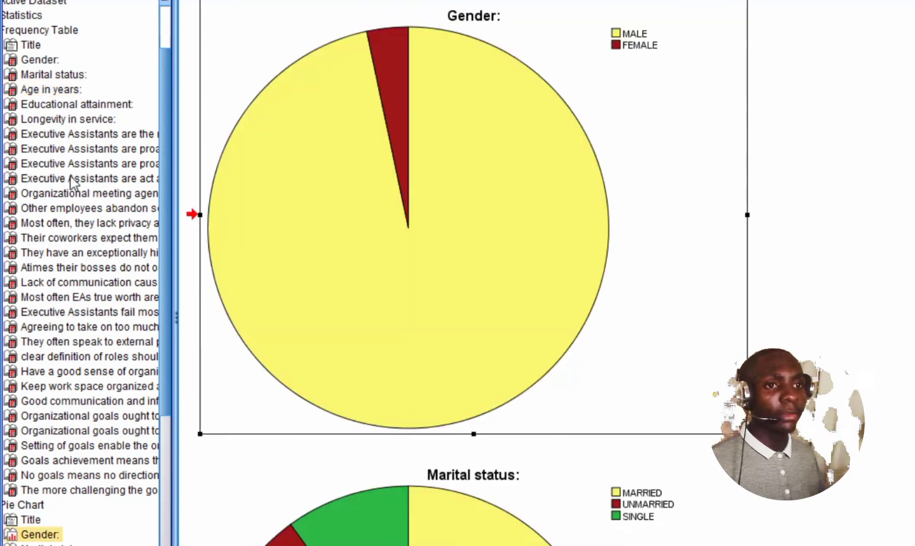
Move the Gender and Marital status pie charts directly beneath their matching frequency tables in the output outline
{"action": "left_click", "coordinate": [55, 66]}
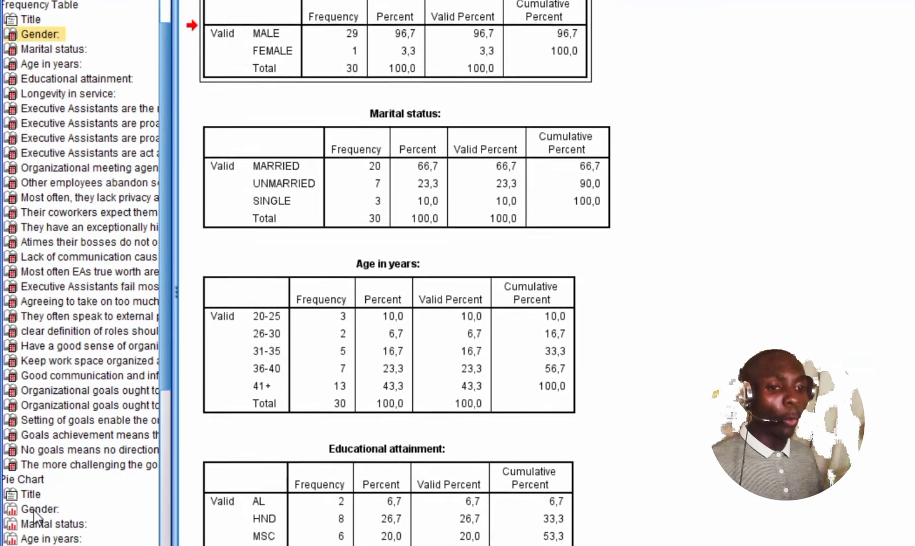
{"action": "left_click", "coordinate": [35, 508]}
{"action": "left_click_drag", "start_coordinate": [44, 226], "coordinate": [32, 36]}
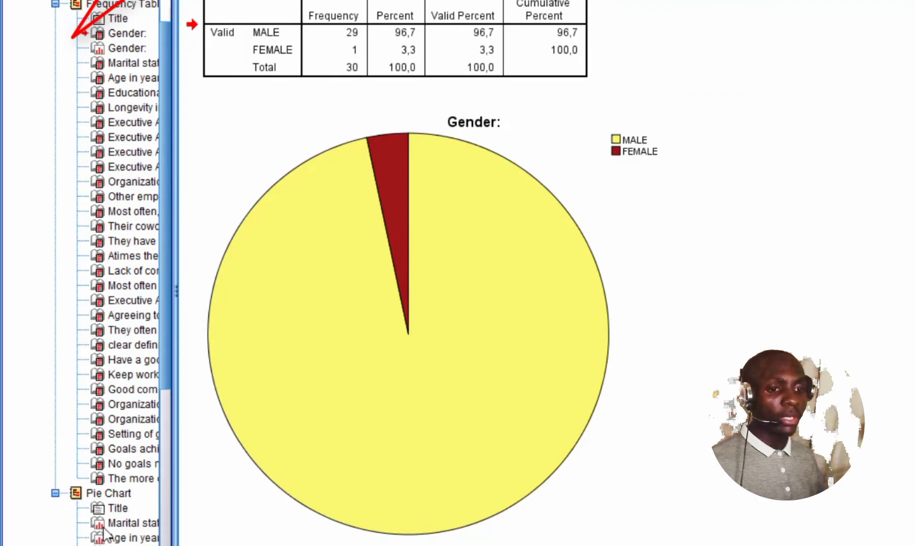
{"action": "left_click", "coordinate": [125, 525]}
{"action": "left_click_drag", "start_coordinate": [108, 478], "coordinate": [73, 65]}
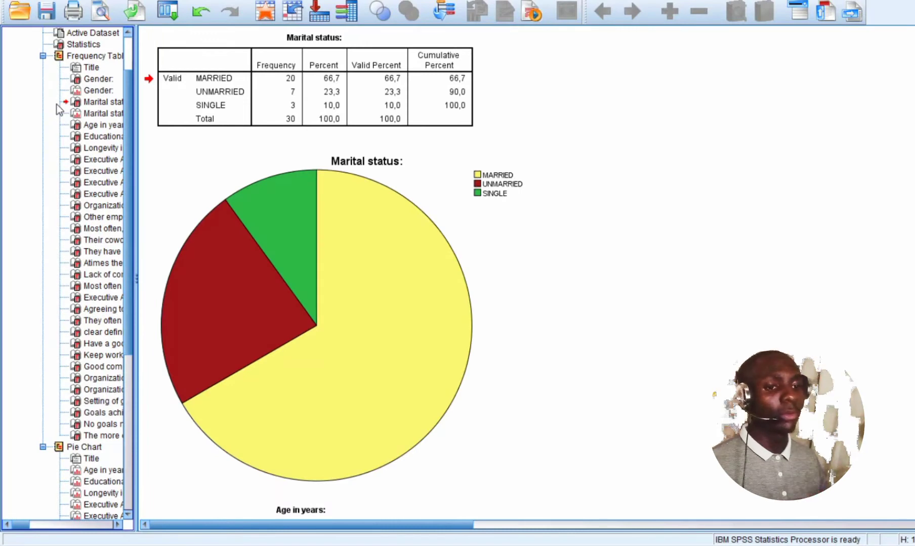
Move the Age in years, Educational attainment and Longevity in service pie charts directly beneath their matching frequency tables in the output outline
{"action": "left_click_drag", "start_coordinate": [81, 472], "coordinate": [38, 130]}
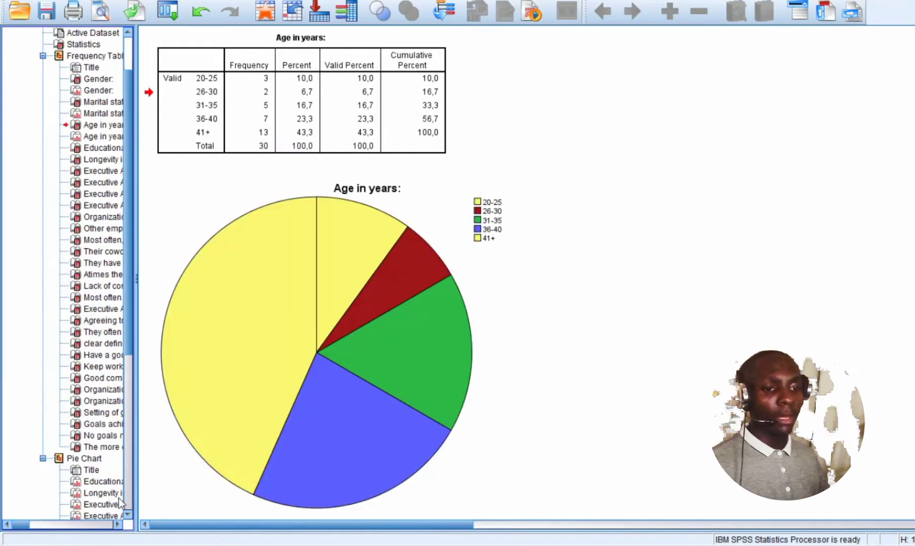
{"action": "left_click_drag", "start_coordinate": [100, 484], "coordinate": [47, 152]}
{"action": "left_click_drag", "start_coordinate": [99, 493], "coordinate": [50, 171]}
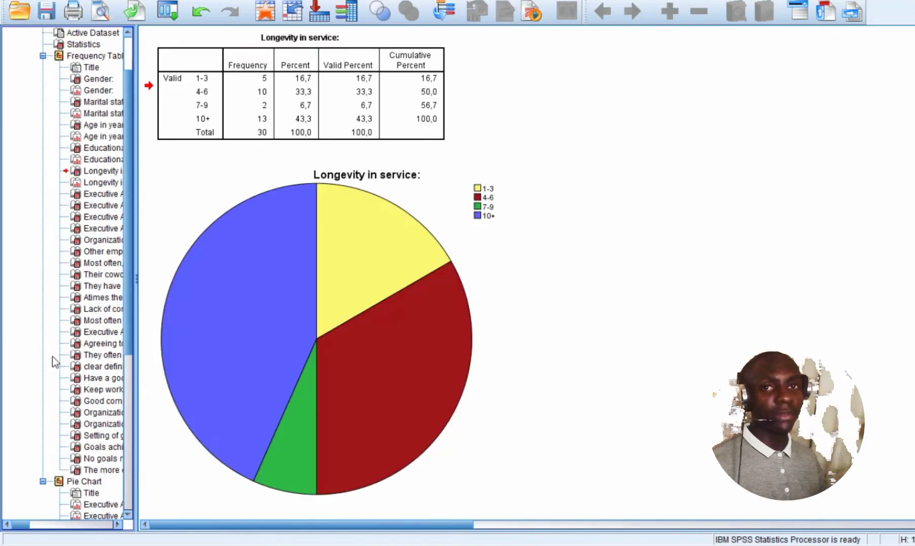
Review the rearranged output from Marital status to the Executive Assistant items, checking that each demographic pie chart follows its frequency table
{"action": "scroll", "coordinate": [535, 355], "scroll_direction": "down", "scroll_amount": 8}
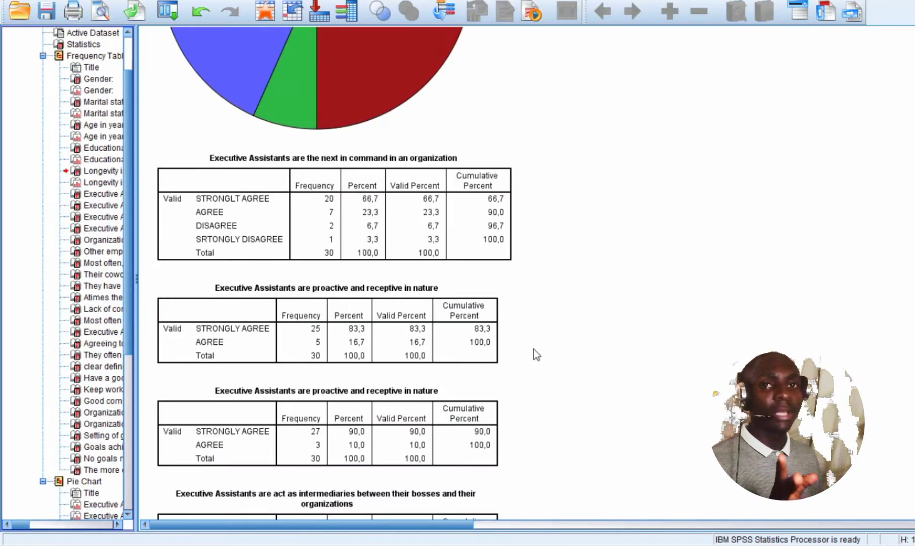
{"action": "scroll", "coordinate": [605, 322], "scroll_direction": "up", "scroll_amount": 20}
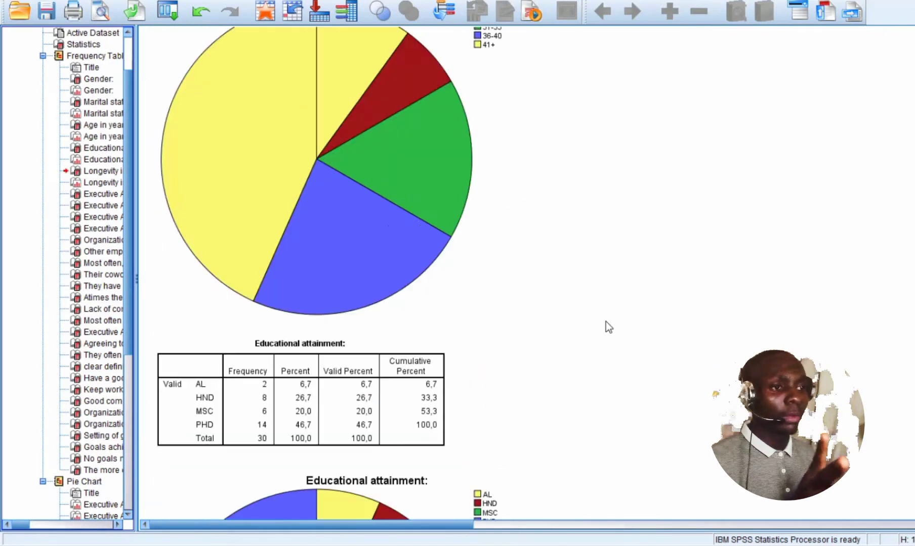
{"action": "scroll", "coordinate": [605, 322], "scroll_direction": "up", "scroll_amount": 20}
{"action": "scroll", "coordinate": [605, 322], "scroll_direction": "down", "scroll_amount": 10}
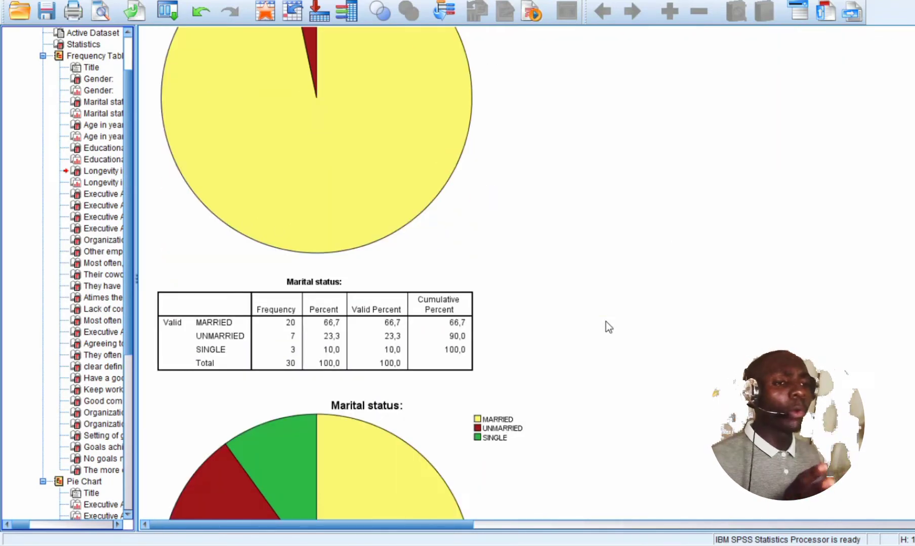
{"action": "scroll", "coordinate": [605, 322], "scroll_direction": "down", "scroll_amount": 20}
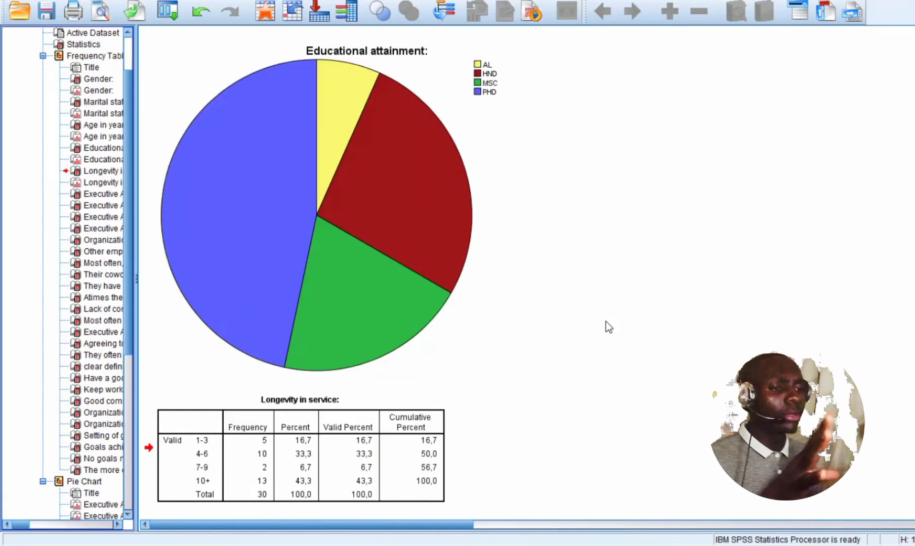
{"action": "scroll", "coordinate": [605, 322], "scroll_direction": "down", "scroll_amount": 8}
{"action": "scroll", "coordinate": [605, 322], "scroll_direction": "up", "scroll_amount": 16}
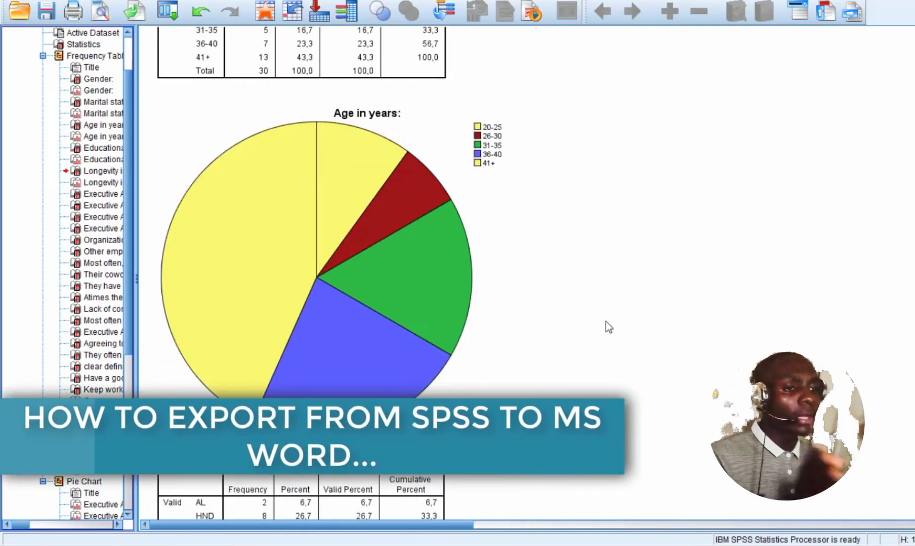
{"action": "scroll", "coordinate": [605, 322], "scroll_direction": "up", "scroll_amount": 15}
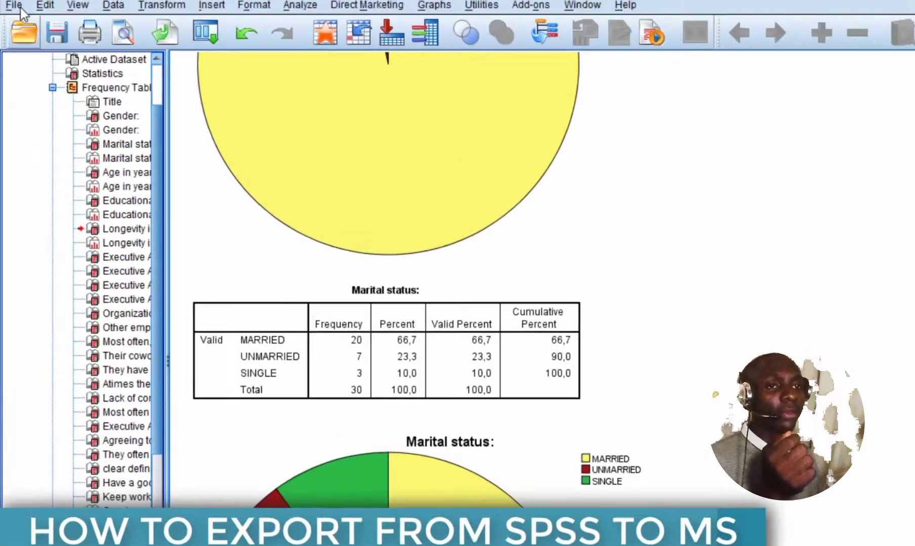
Start exporting all output as a Word/RTF (*.doc) document and choose the desktop folder (Bureau) as its save location
{"action": "left_click", "coordinate": [14, 6]}
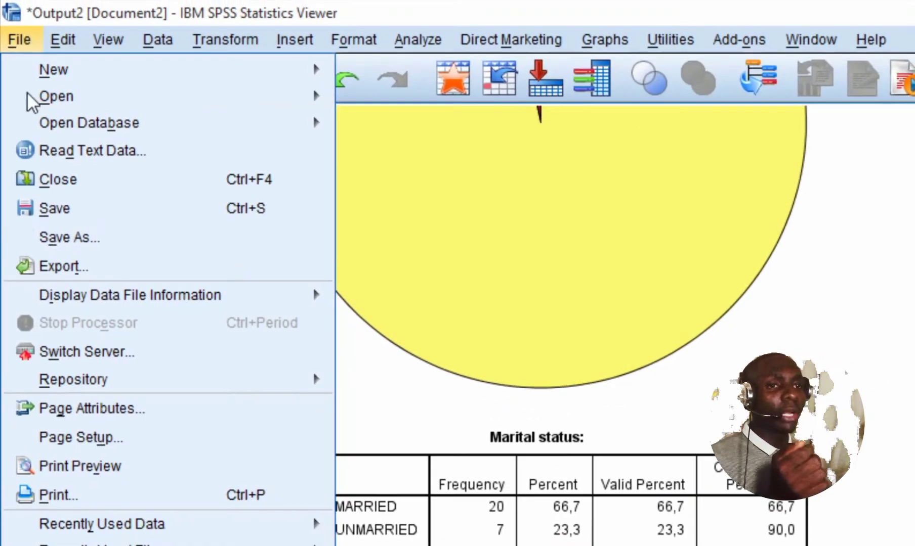
{"action": "left_click", "coordinate": [50, 278]}
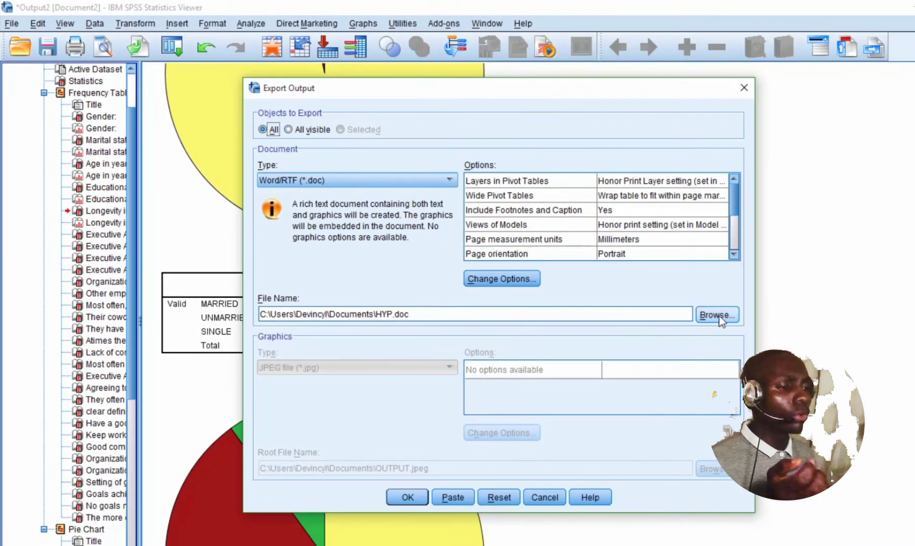
{"action": "left_click", "coordinate": [716, 315]}
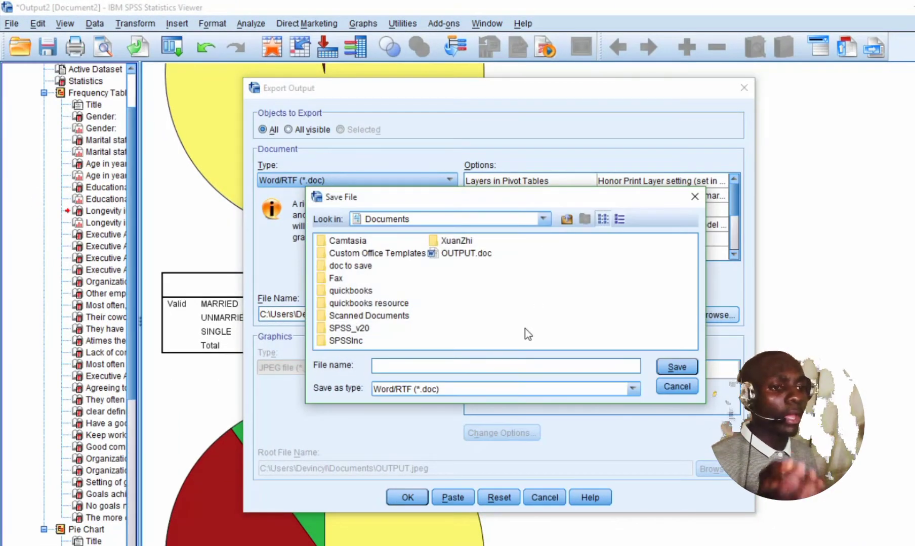
{"action": "left_click", "coordinate": [543, 219]}
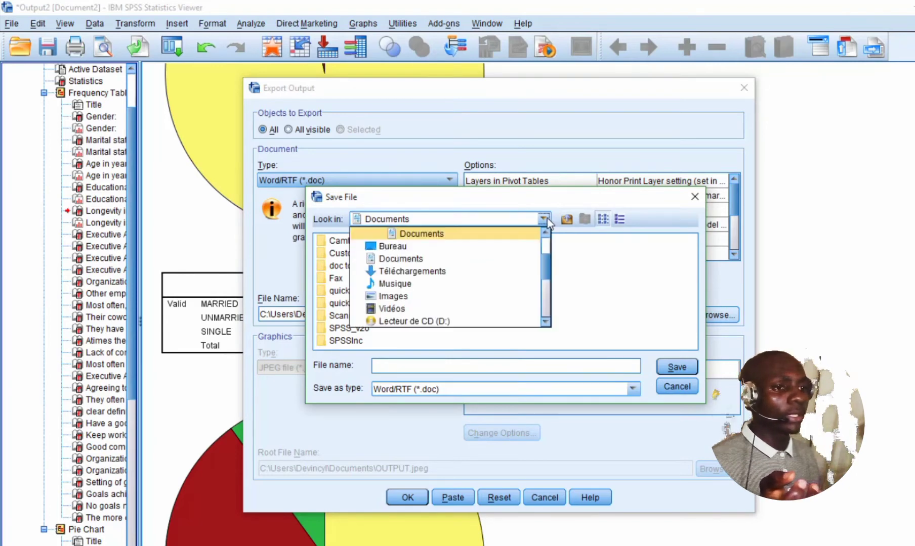
{"action": "left_click", "coordinate": [382, 259]}
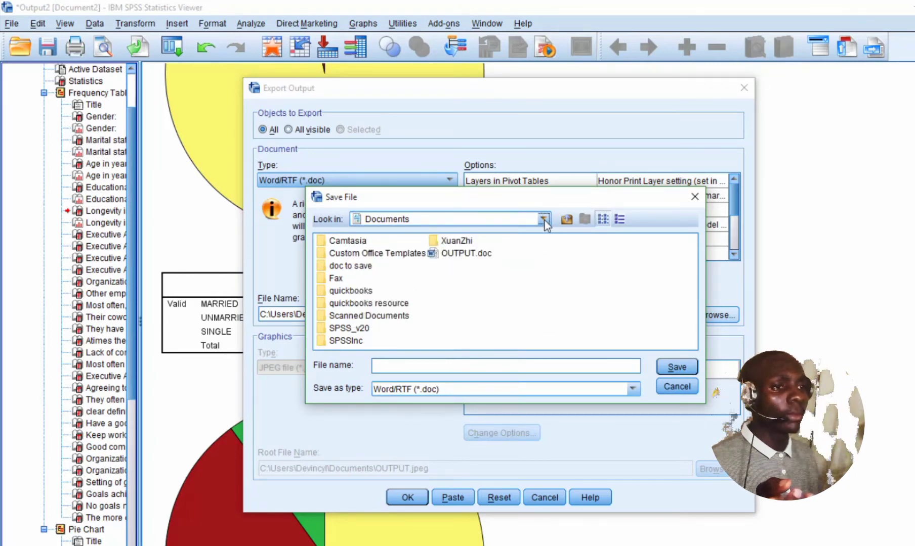
{"action": "left_click", "coordinate": [544, 219]}
{"action": "left_click", "coordinate": [441, 243]}
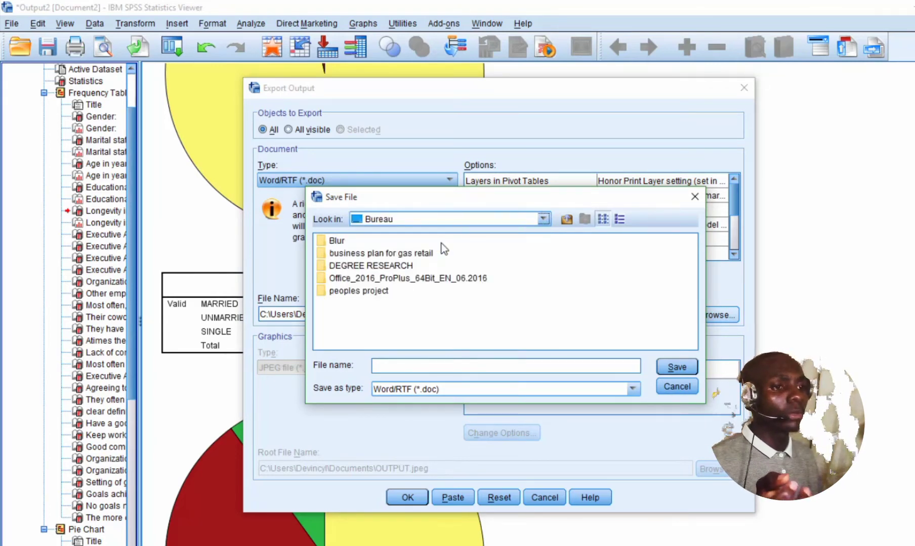
Name the export file DESCRIPTIVE and run the export
{"action": "left_click", "coordinate": [428, 359]}
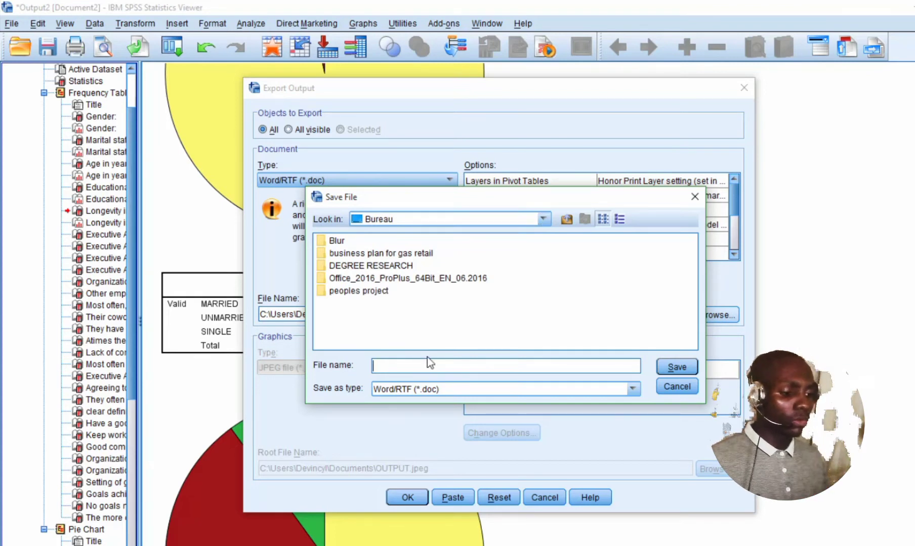
{"action": "type", "text": "DESC"}
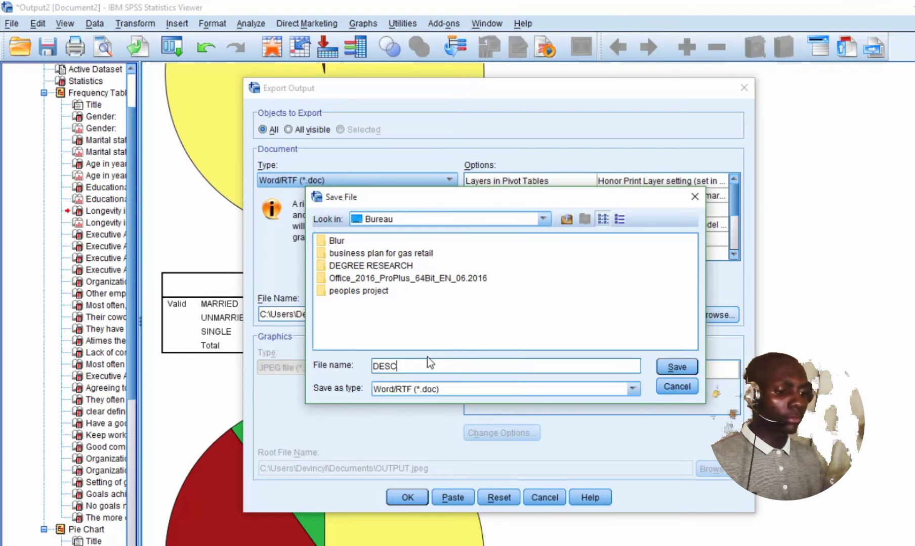
{"action": "type", "text": "RIPTIVE"}
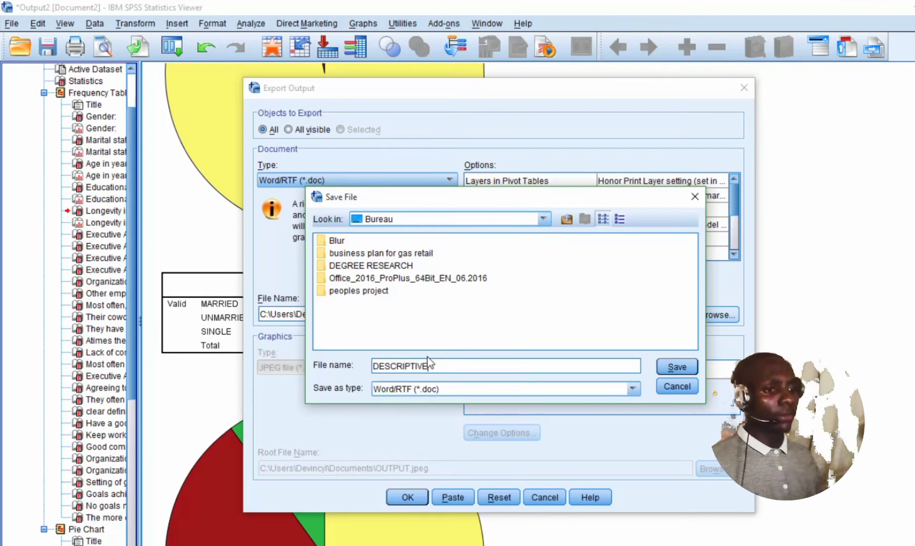
{"action": "left_click", "coordinate": [681, 369]}
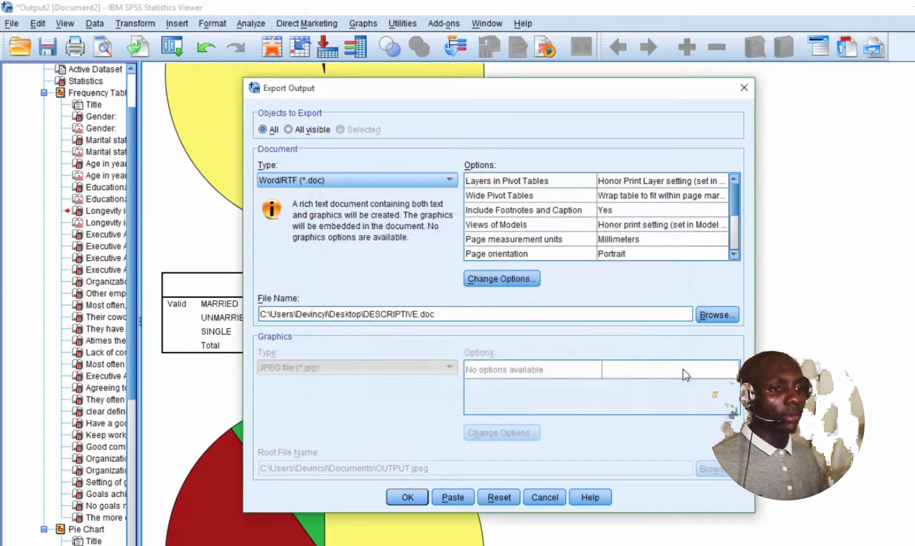
{"action": "left_click", "coordinate": [409, 497]}
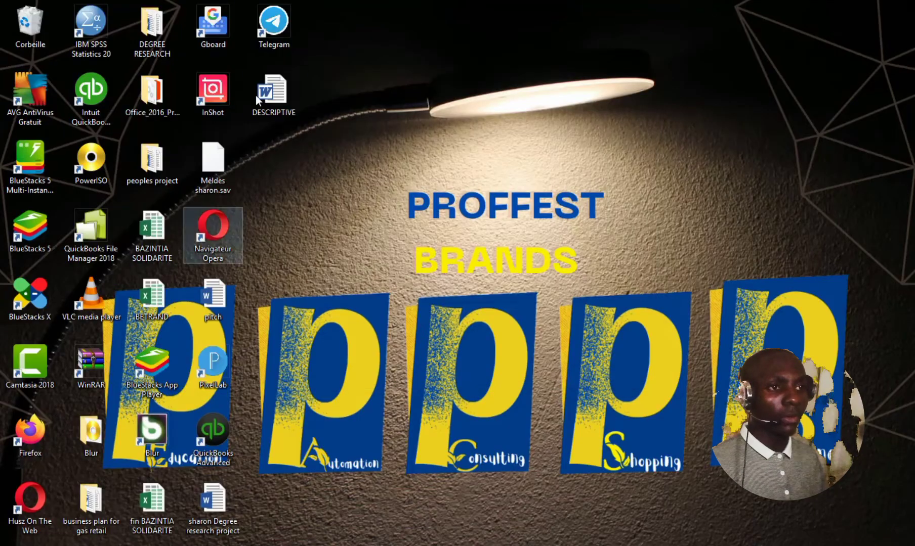
Move the exported DESCRIPTIVE file to a free spot on the desktop and open it in a maximized Word window
{"action": "left_click_drag", "start_coordinate": [257, 100], "coordinate": [371, 160]}
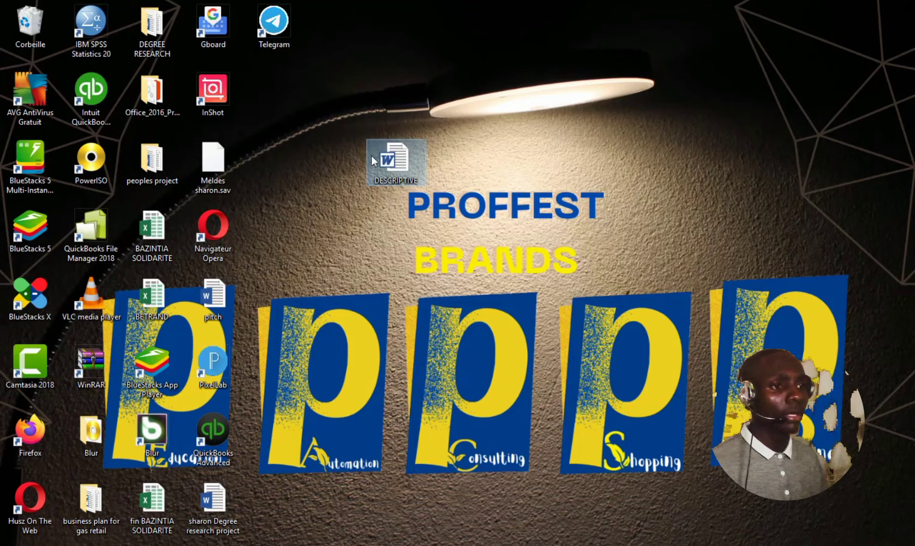
{"action": "double_click", "coordinate": [385, 159]}
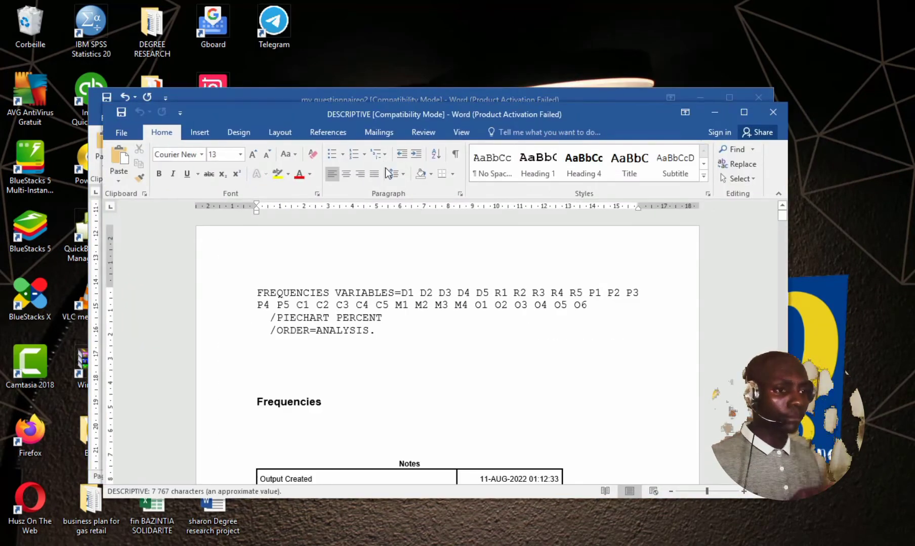
{"action": "scroll", "coordinate": [413, 380], "scroll_direction": "down", "scroll_amount": 1}
{"action": "left_click", "coordinate": [743, 112]}
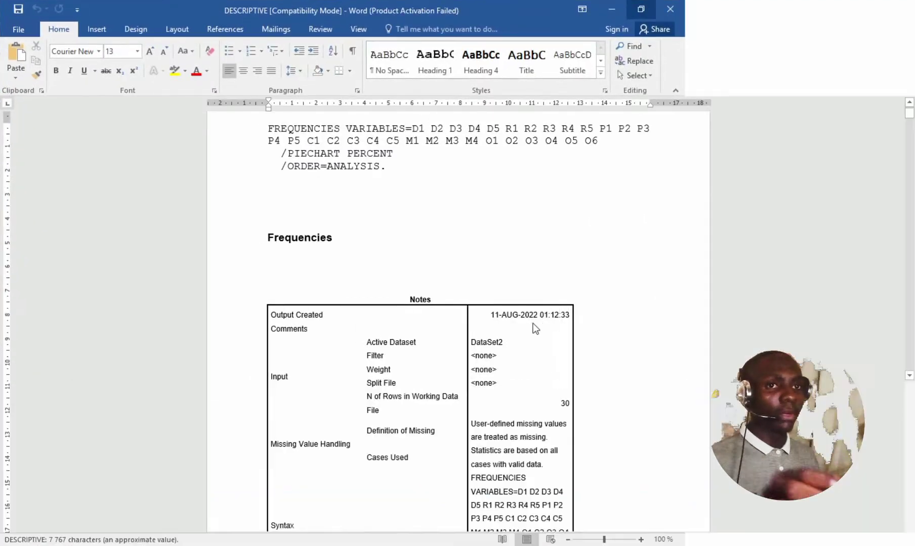
Delete everything above the Frequency Table heading in the document, including the syntax, the Notes table and the Statistics tables
{"action": "scroll", "coordinate": [532, 323], "scroll_direction": "down", "scroll_amount": 1}
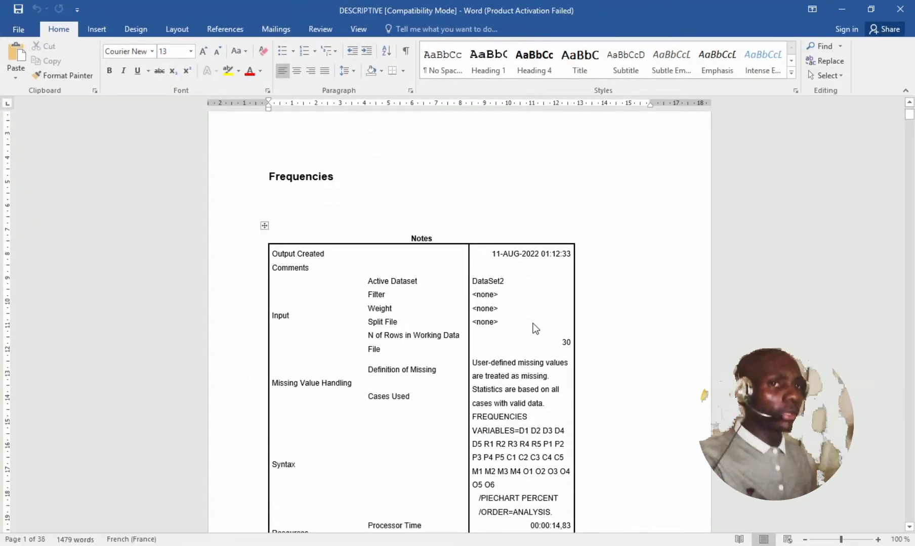
{"action": "scroll", "coordinate": [506, 390], "scroll_direction": "down", "scroll_amount": 15}
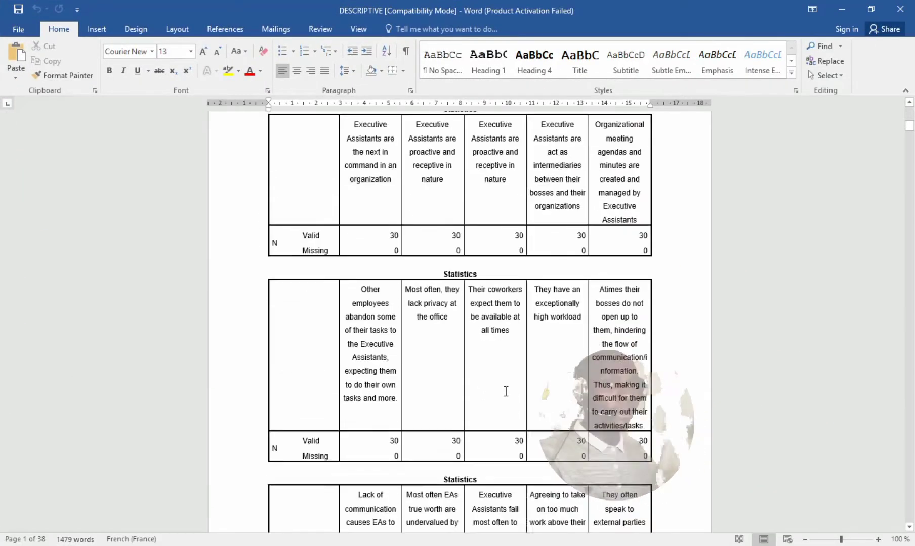
{"action": "scroll", "coordinate": [506, 391], "scroll_direction": "down", "scroll_amount": 1}
{"action": "scroll", "coordinate": [511, 430], "scroll_direction": "down", "scroll_amount": 18}
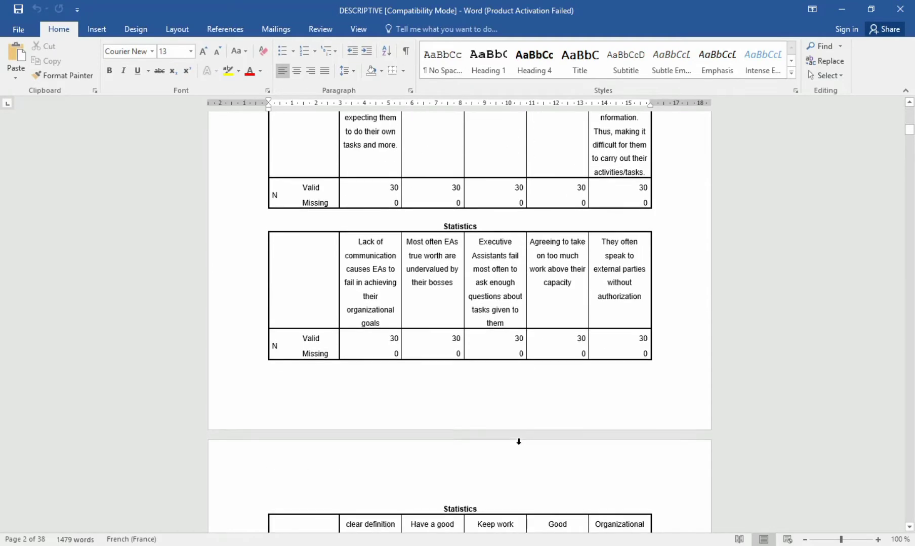
{"action": "scroll", "coordinate": [514, 435], "scroll_direction": "up", "scroll_amount": 6}
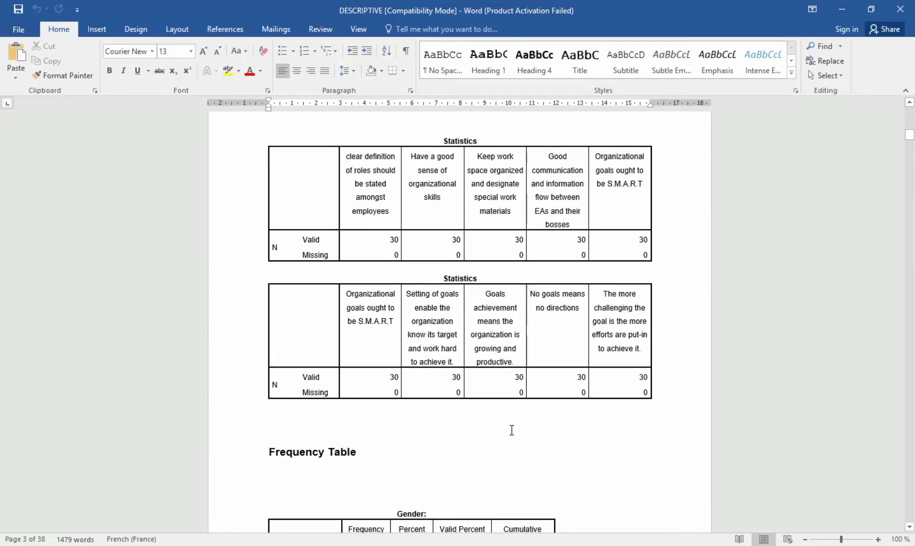
{"action": "left_click_drag", "start_coordinate": [429, 418], "coordinate": [302, 242]}
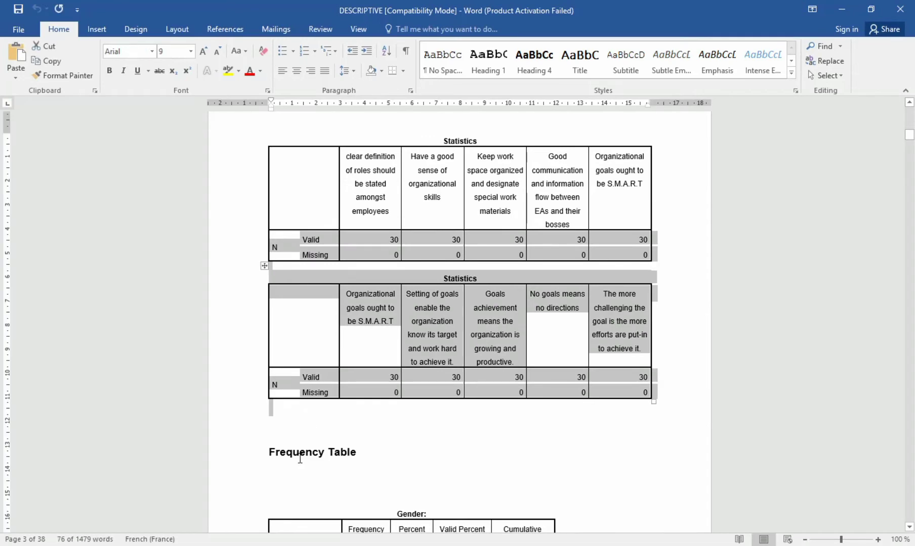
{"action": "left_click_drag", "start_coordinate": [360, 419], "coordinate": [265, 18]}
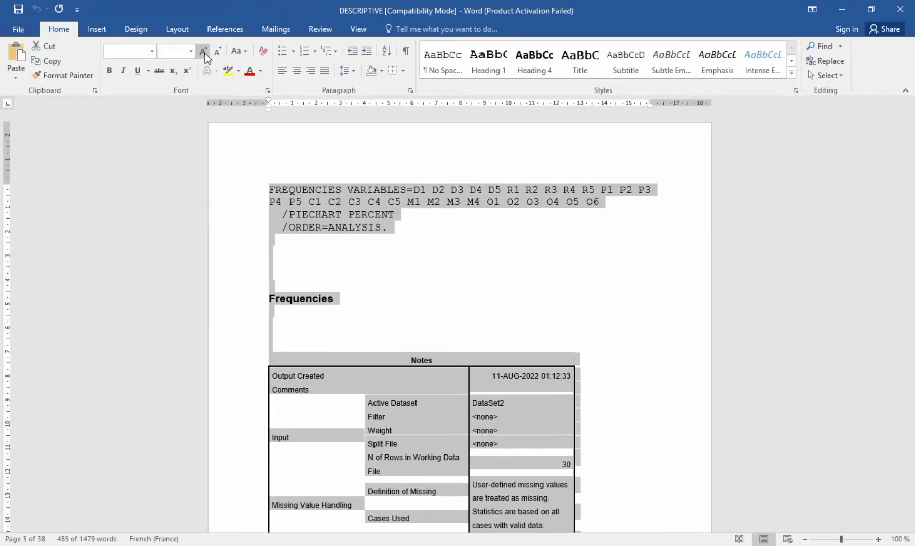
Check the remaining frequency tables and pie charts, then close the DESCRIPTIVE document with its changes saved
{"action": "scroll", "coordinate": [384, 238], "scroll_direction": "down", "scroll_amount": 15}
{"action": "scroll", "coordinate": [383, 240], "scroll_direction": "down", "scroll_amount": 4}
{"action": "scroll", "coordinate": [382, 242], "scroll_direction": "down", "scroll_amount": 20}
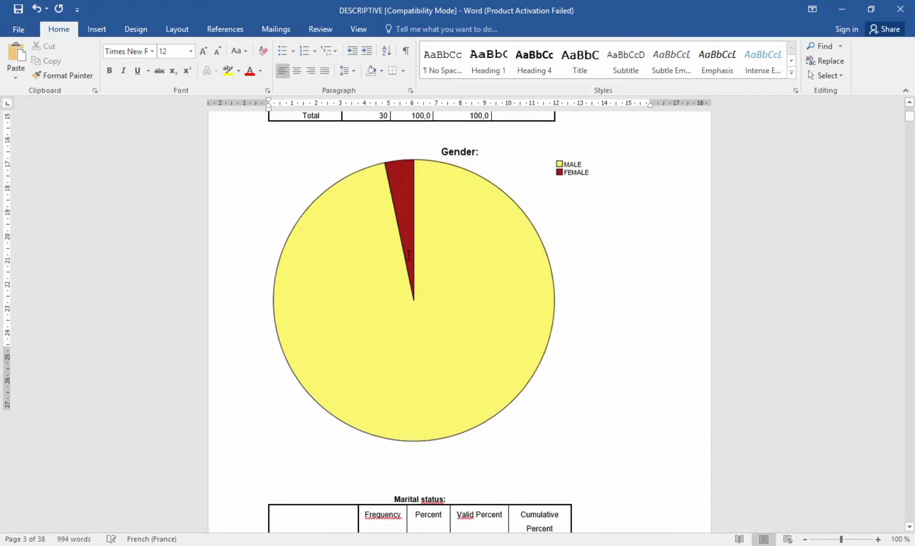
{"action": "scroll", "coordinate": [407, 261], "scroll_direction": "down", "scroll_amount": 20}
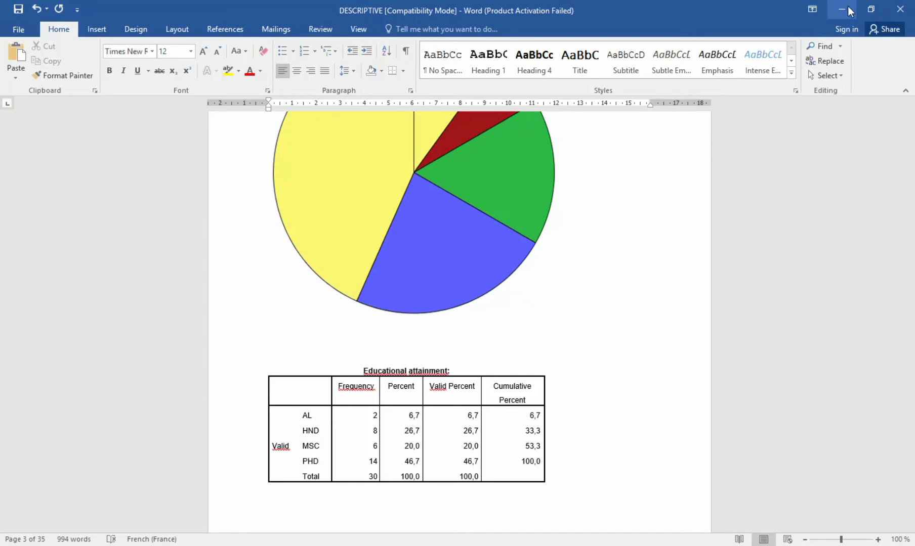
{"action": "left_click", "coordinate": [900, 9]}
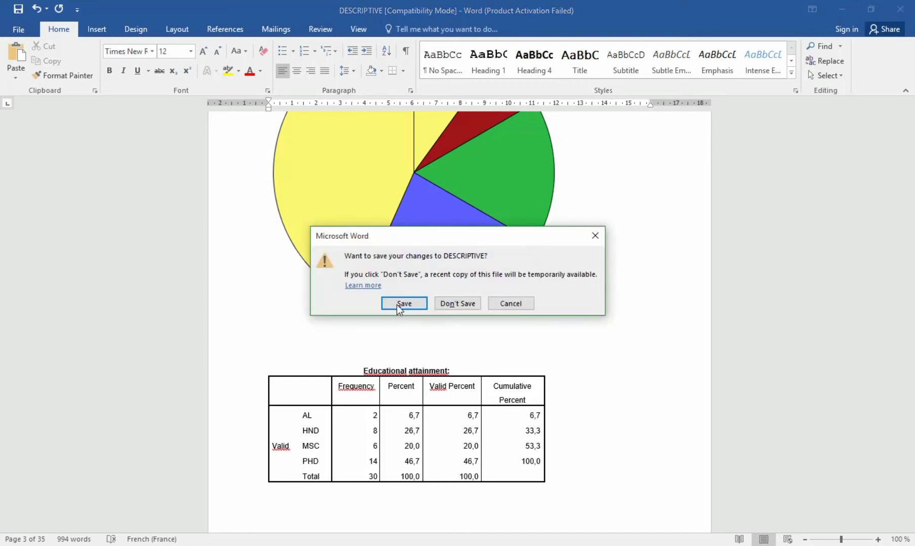
{"action": "left_click", "coordinate": [400, 301]}
Switch back to the SPSS output viewer and close Output2 without saving its contents
{"action": "mouse_move", "coordinate": [431, 542]}
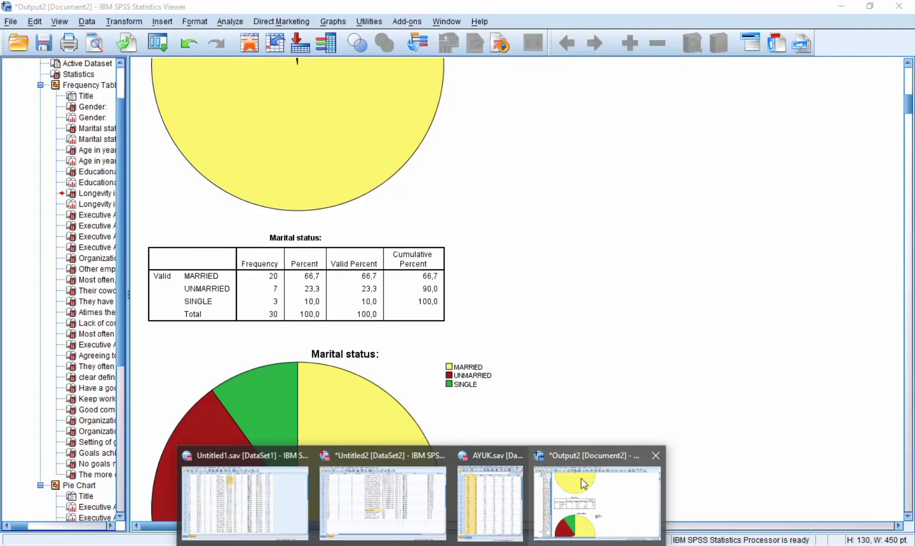
{"action": "left_click", "coordinate": [581, 478]}
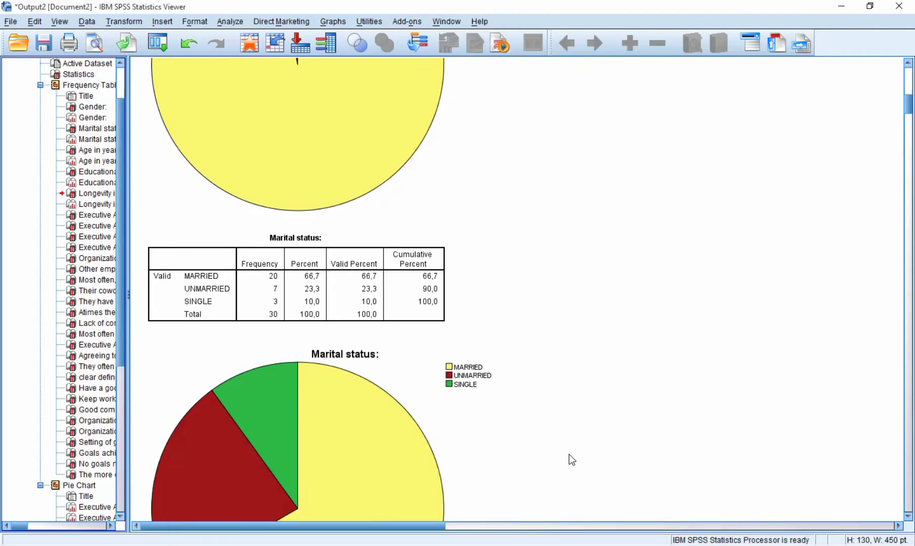
{"action": "left_click", "coordinate": [898, 8]}
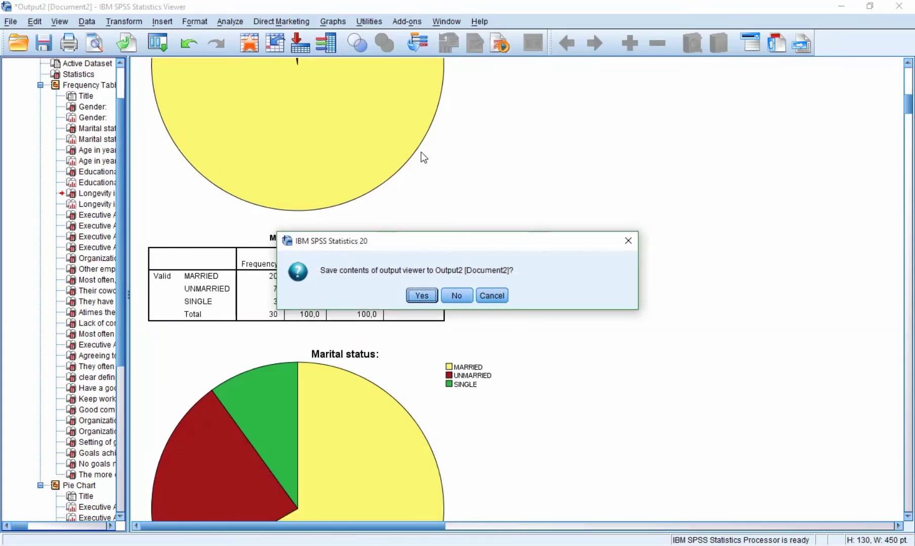
{"action": "left_click", "coordinate": [457, 296]}
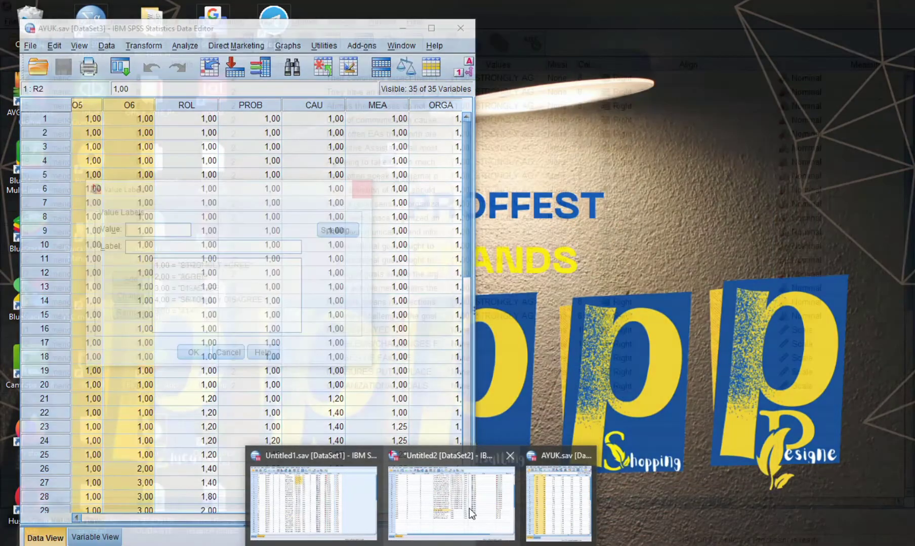
Switch to the Untitled2 data set and start a Descriptives analysis
{"action": "mouse_move", "coordinate": [446, 509]}
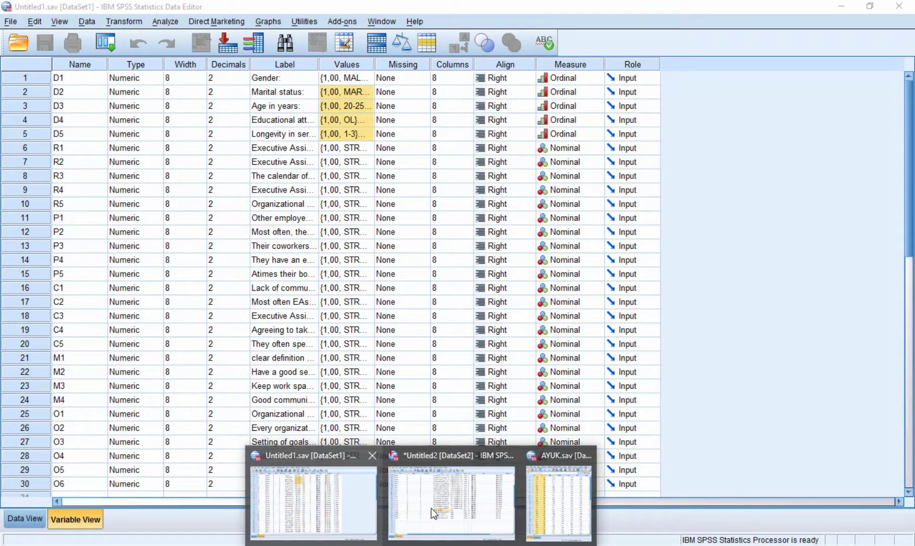
{"action": "left_click", "coordinate": [450, 509]}
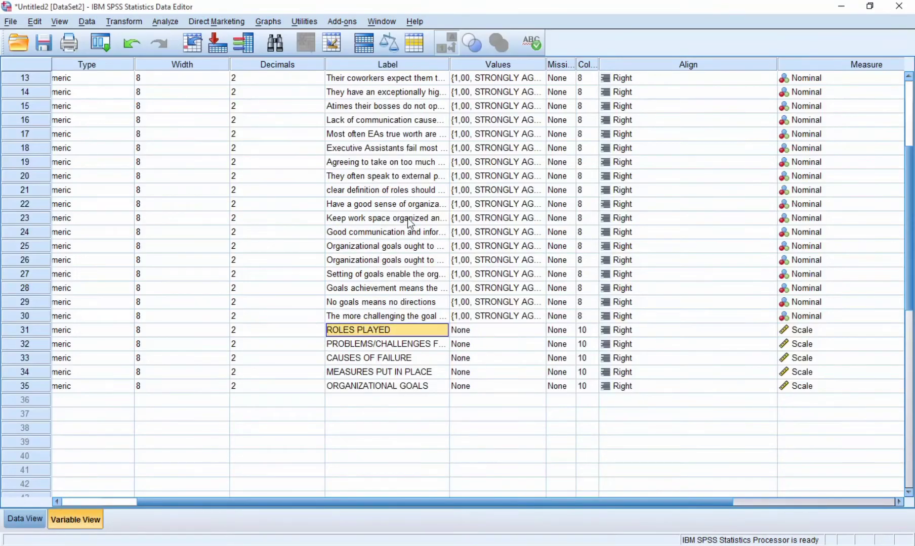
{"action": "scroll", "coordinate": [392, 305], "scroll_direction": "up", "scroll_amount": 4}
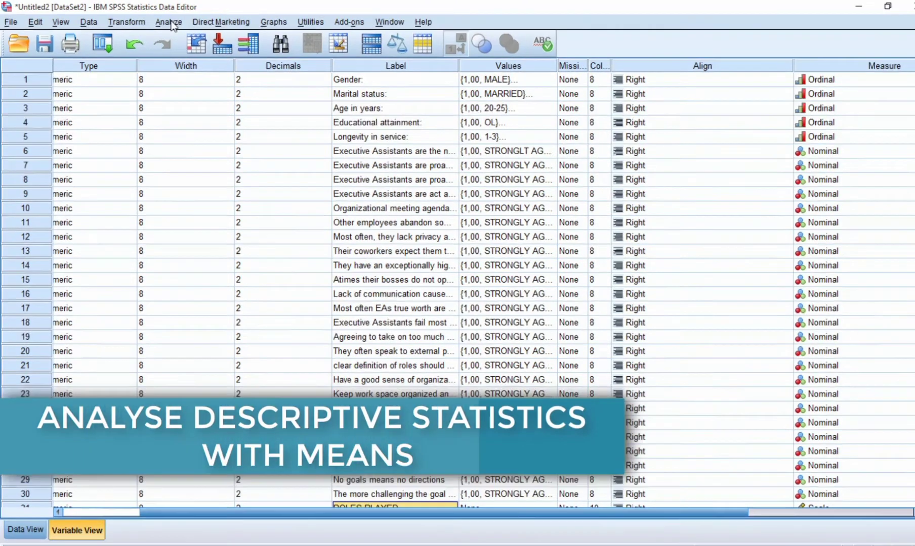
{"action": "left_click", "coordinate": [168, 22]}
{"action": "mouse_move", "coordinate": [190, 55]}
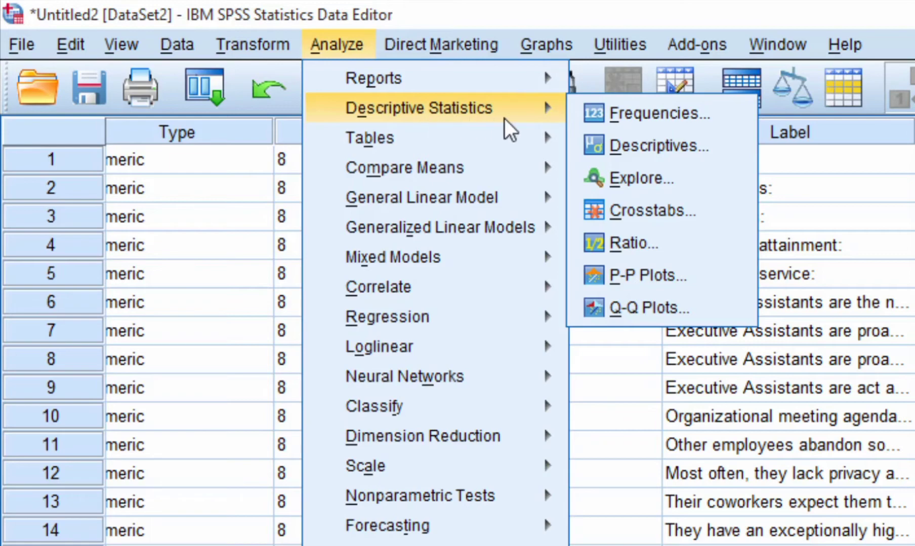
{"action": "left_click", "coordinate": [656, 154]}
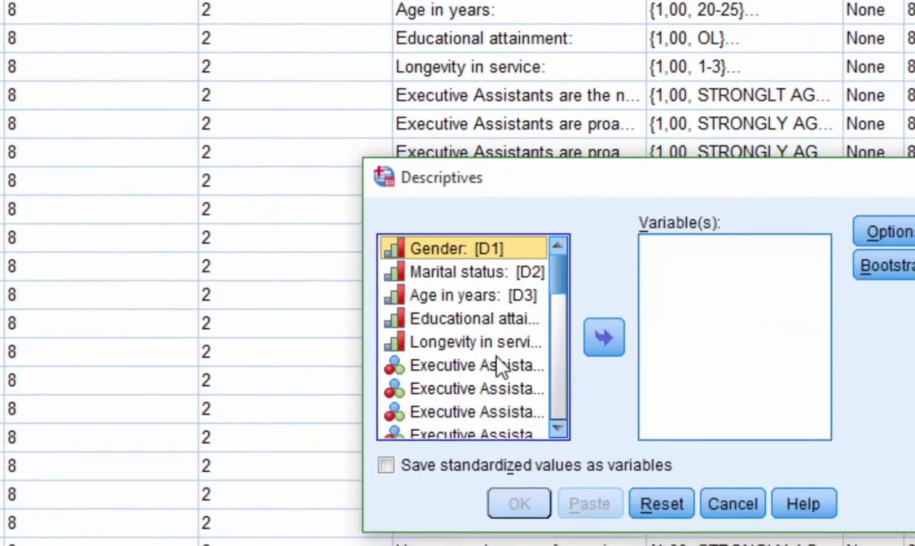
Set the source list of the Descriptives dialog to display variable names instead of labels
{"action": "scroll", "coordinate": [395, 238], "scroll_direction": "down", "scroll_amount": 1}
{"action": "scroll", "coordinate": [395, 237], "scroll_direction": "up", "scroll_amount": 1}
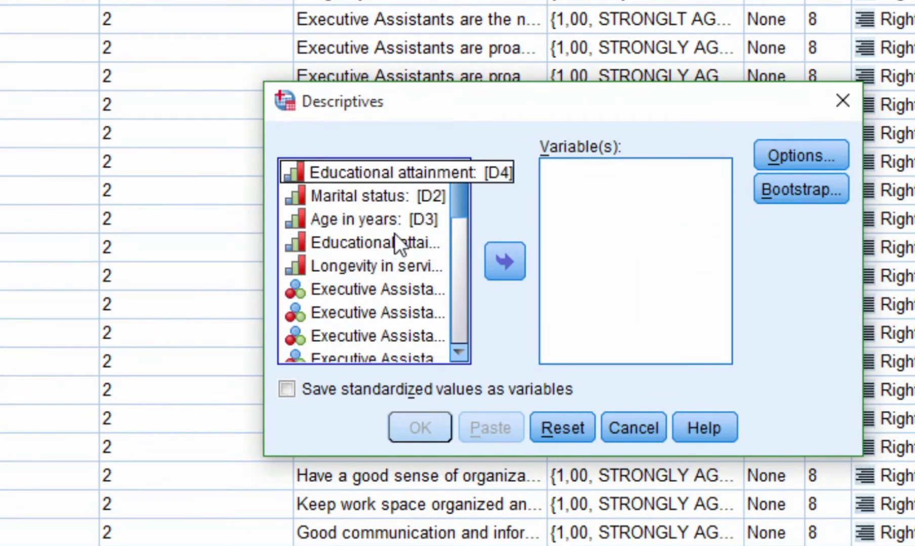
{"action": "left_click", "coordinate": [349, 172]}
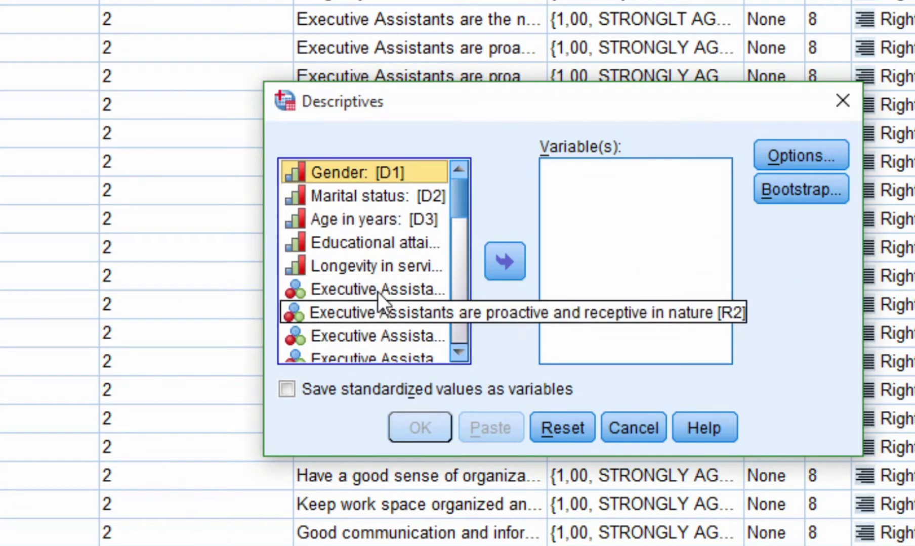
{"action": "scroll", "coordinate": [375, 272], "scroll_direction": "down", "scroll_amount": 1}
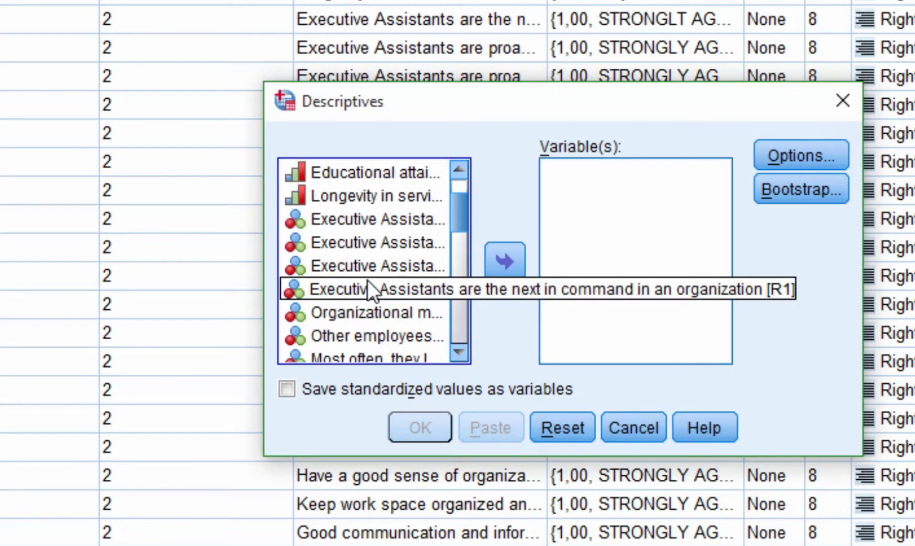
{"action": "right_click", "coordinate": [372, 237]}
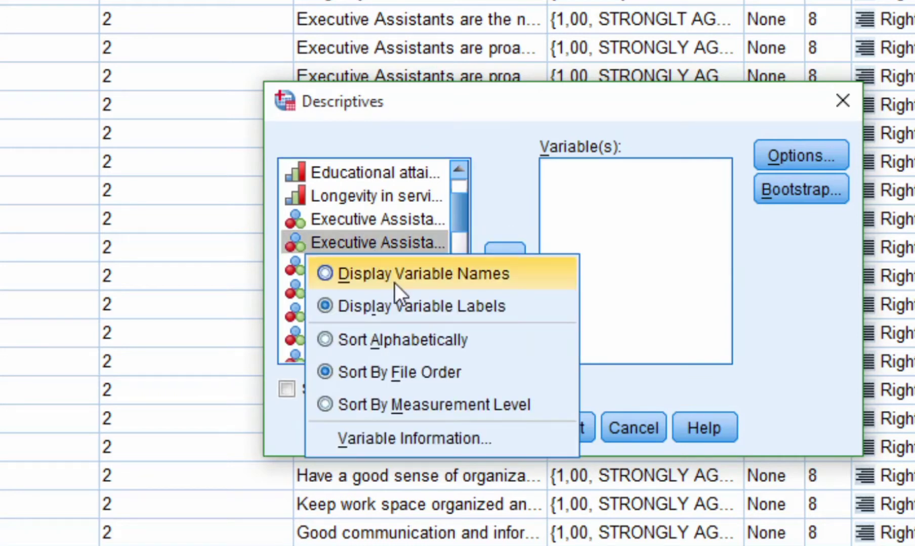
{"action": "left_click", "coordinate": [396, 276]}
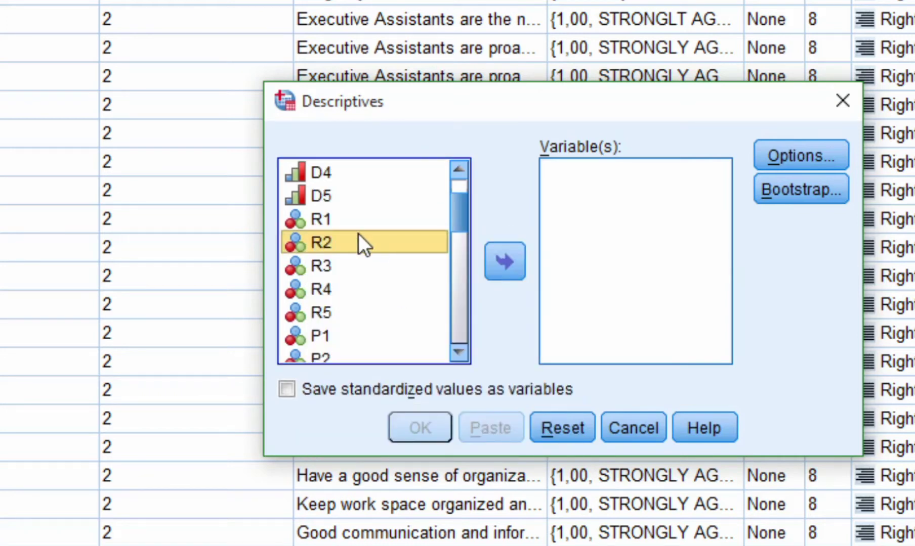
Add the variables R1 through R5 to the Descriptives analysis
{"action": "left_click", "coordinate": [321, 216]}
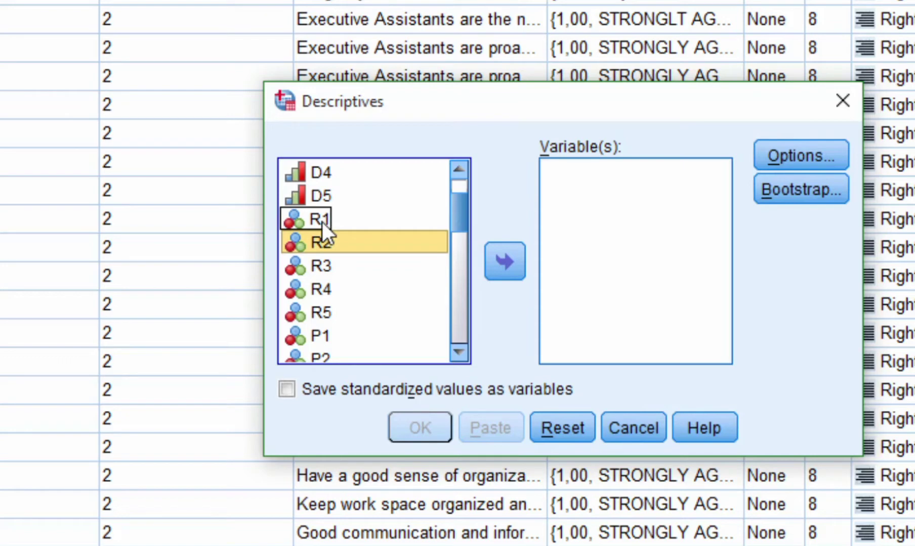
{"action": "left_click", "coordinate": [322, 221]}
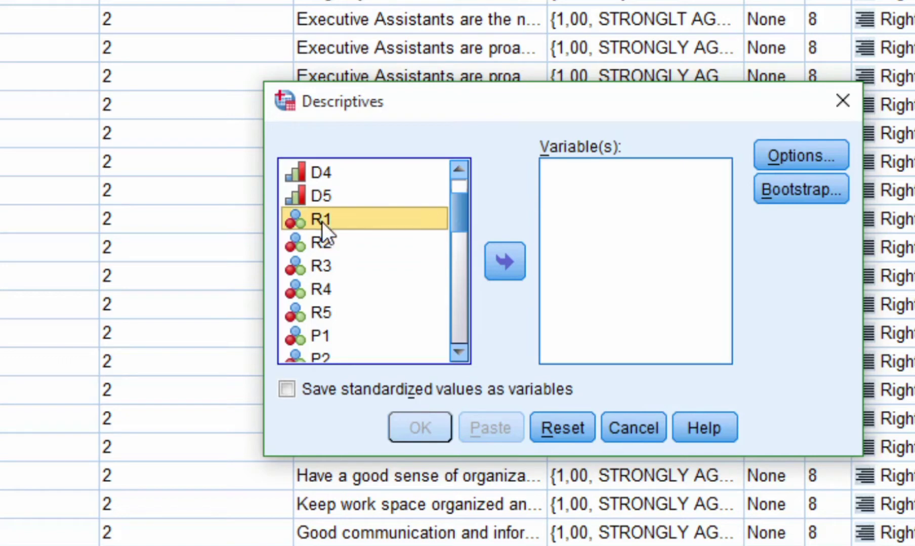
{"action": "left_click", "coordinate": [339, 320], "text": "shift"}
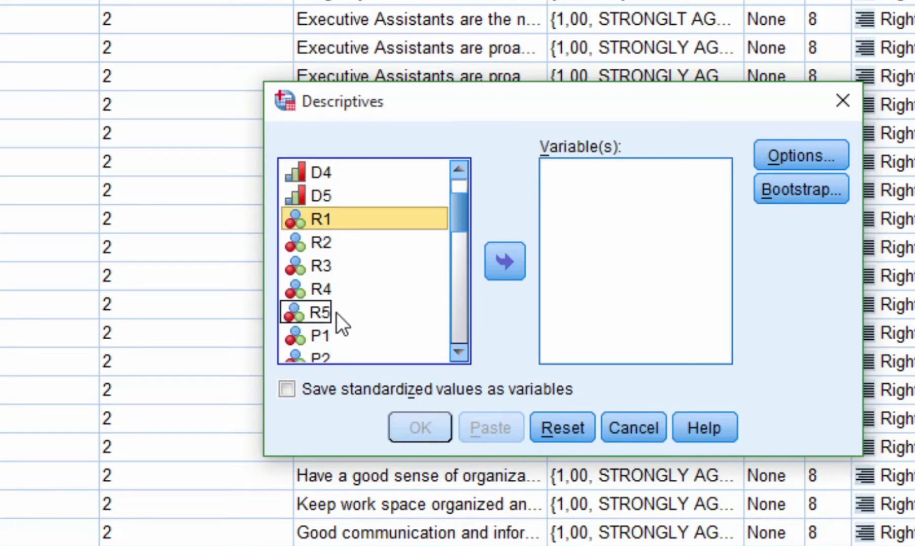
{"action": "left_click", "coordinate": [319, 311], "text": "shift"}
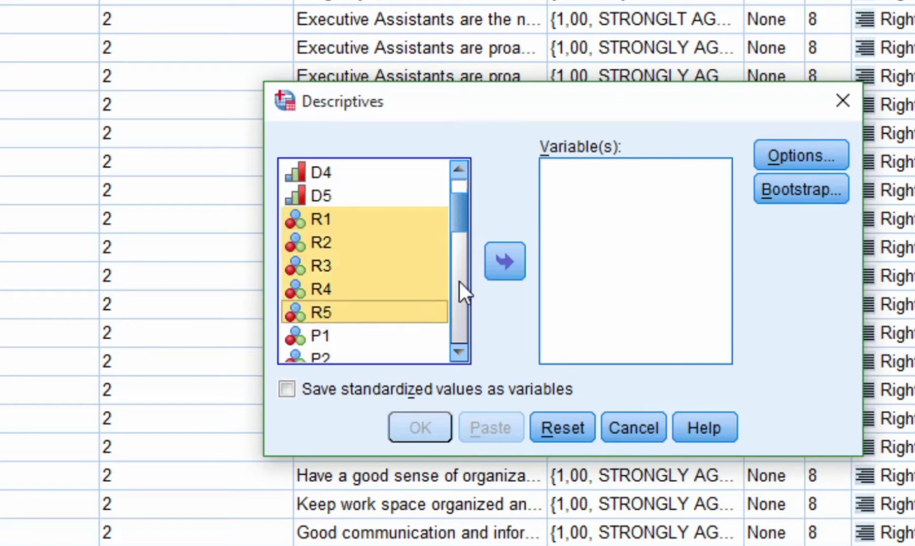
{"action": "left_click", "coordinate": [504, 262]}
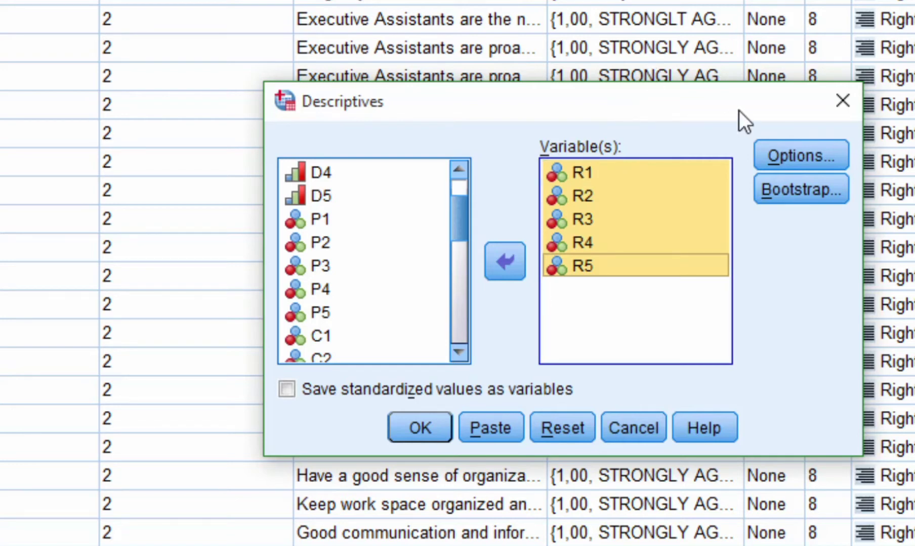
Limit the statistics to the mean by turning off minimum, maximum and standard deviation, and run the R1 to R5 analysis
{"action": "left_click", "coordinate": [832, 158]}
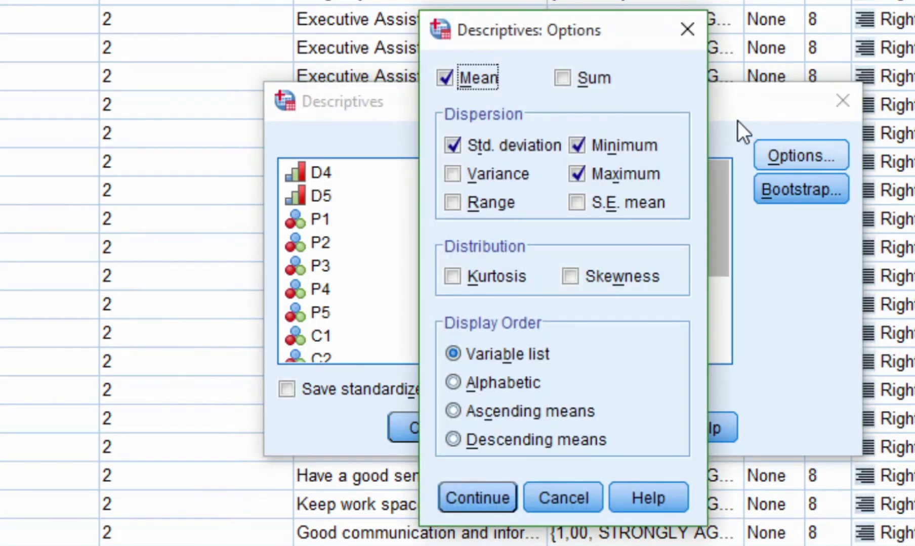
{"action": "left_click", "coordinate": [680, 28]}
{"action": "left_click", "coordinate": [779, 147]}
{"action": "left_click", "coordinate": [603, 152]}
{"action": "left_click", "coordinate": [612, 182]}
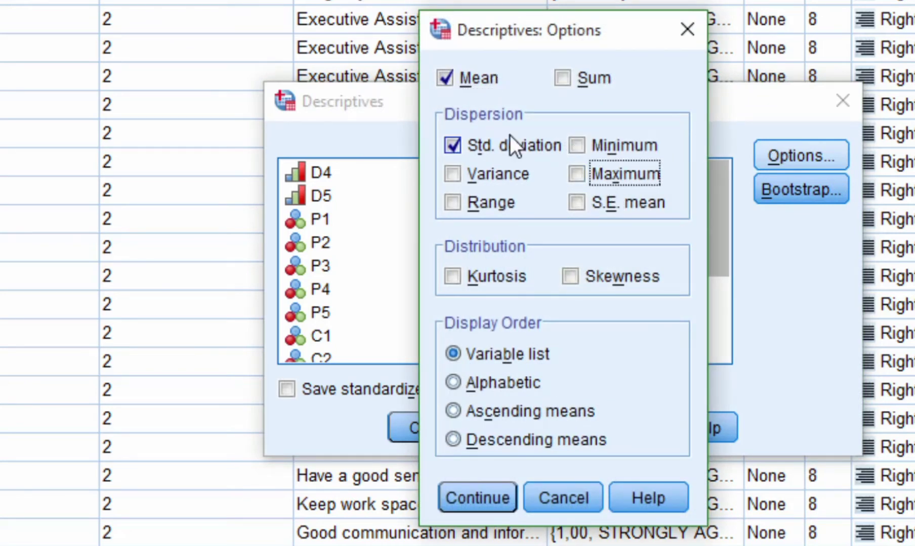
{"action": "left_click", "coordinate": [501, 143]}
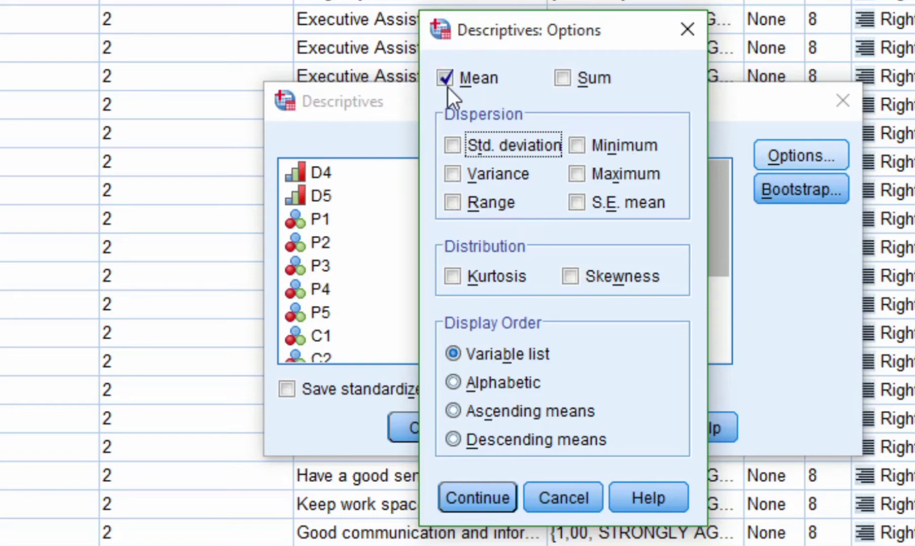
{"action": "left_click", "coordinate": [480, 493]}
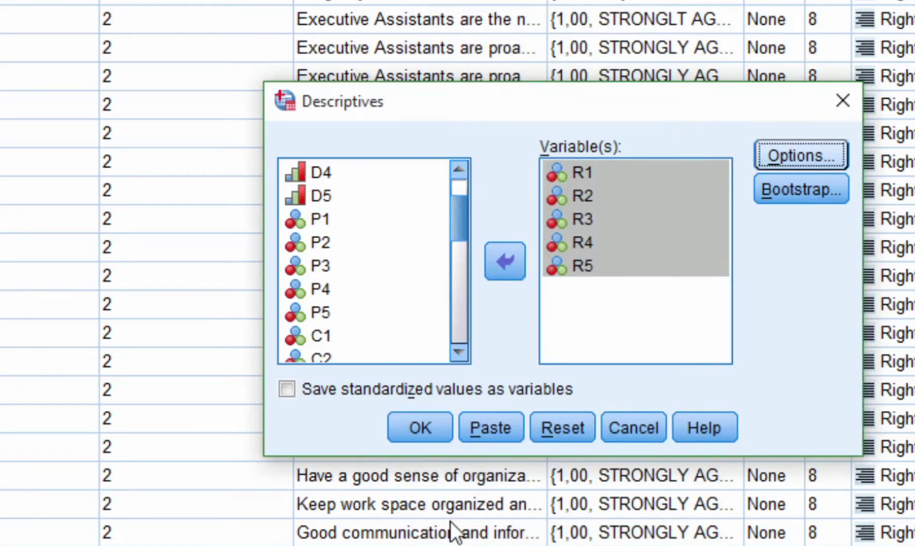
{"action": "left_click", "coordinate": [421, 433]}
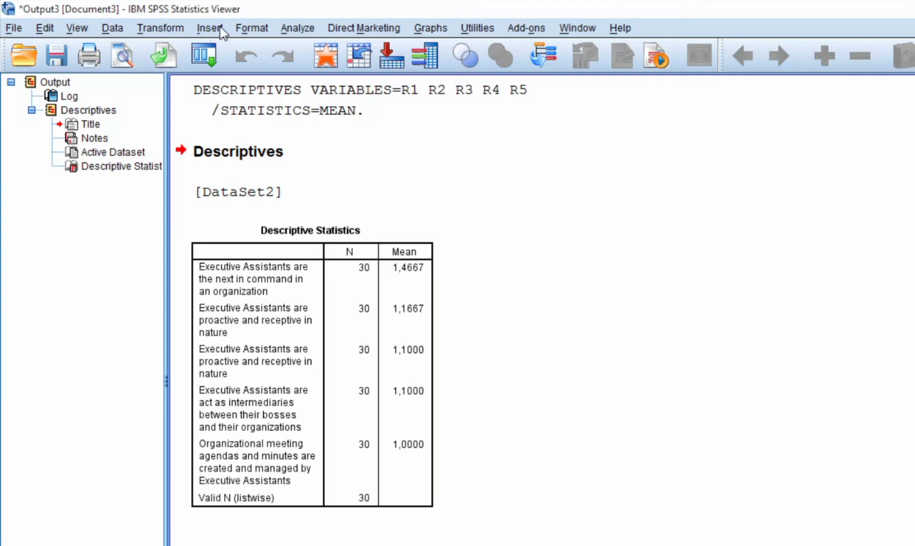
{"action": "left_click", "coordinate": [302, 30]}
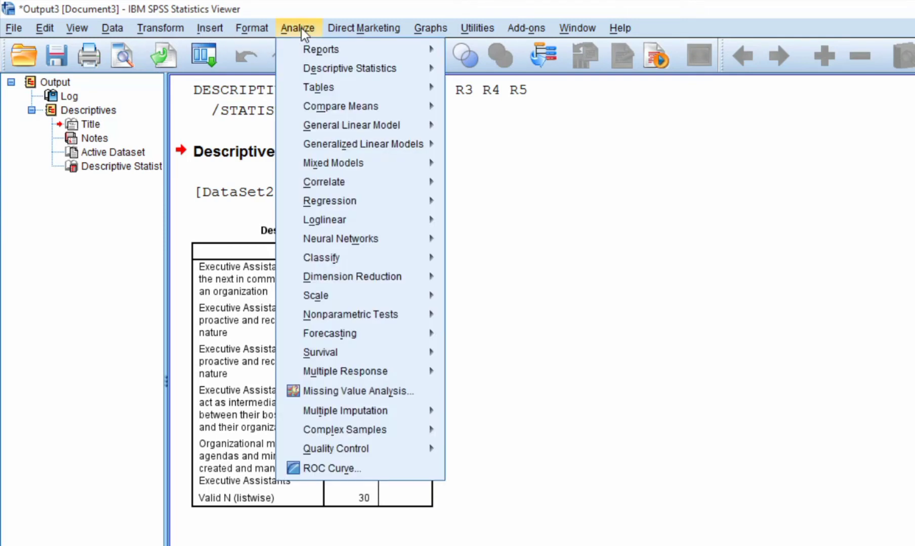
{"action": "mouse_move", "coordinate": [332, 66]}
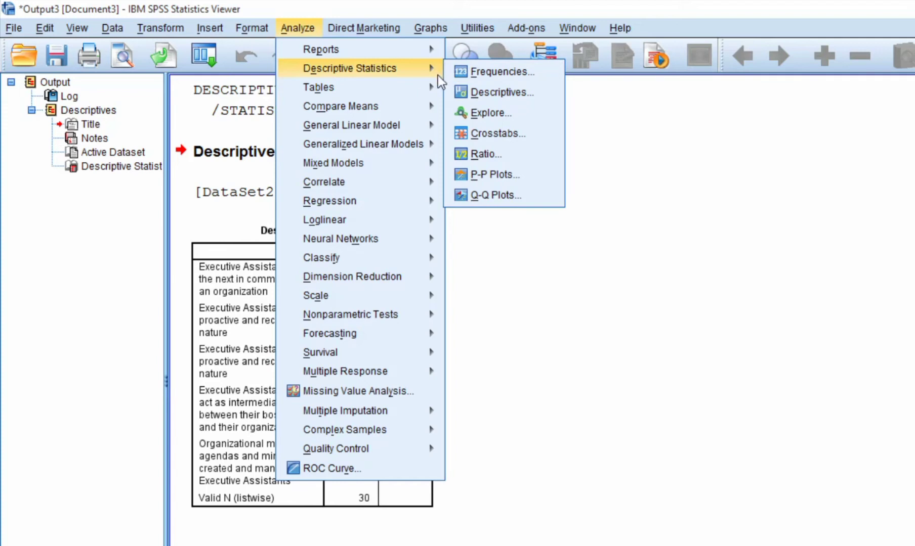
{"action": "left_click", "coordinate": [497, 91]}
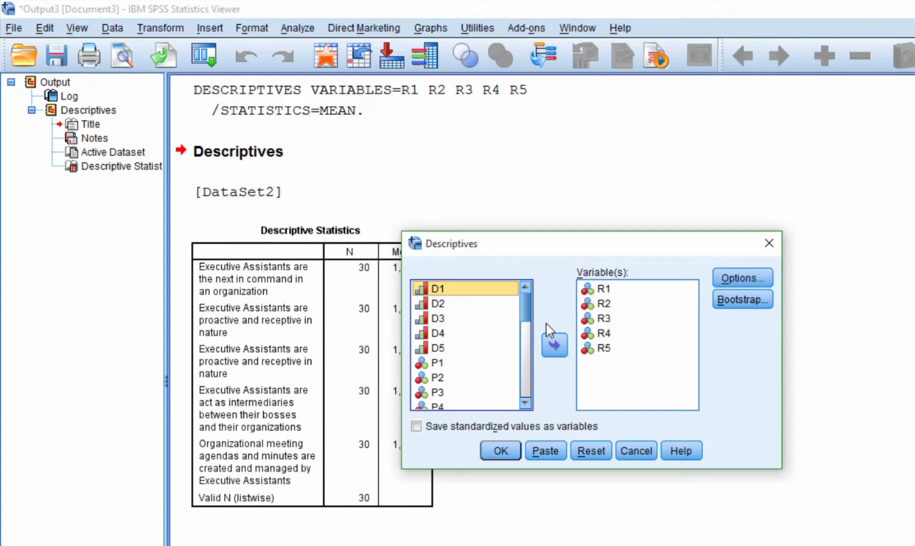
{"action": "left_click", "coordinate": [768, 244]}
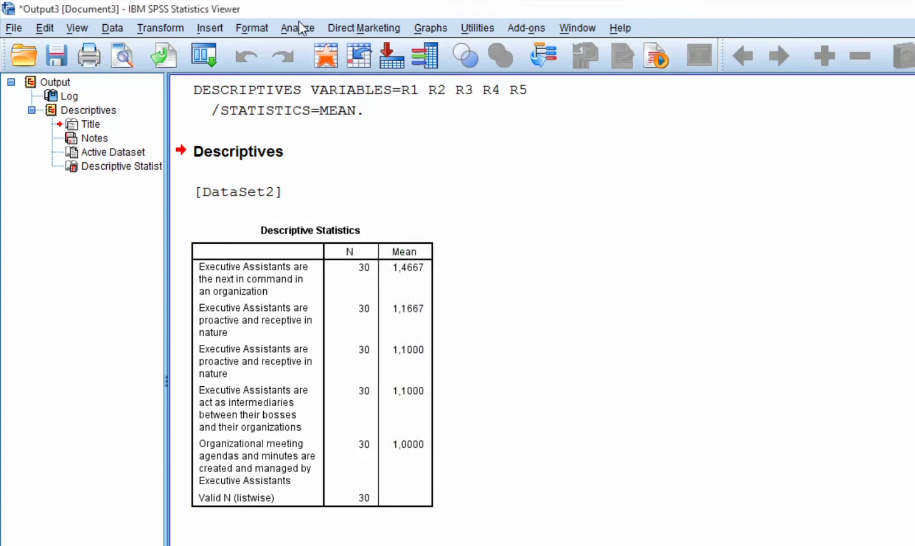
Reopen the Descriptives analysis and remove R1 through R5 from its analysis variables
{"action": "left_click", "coordinate": [301, 28]}
{"action": "mouse_move", "coordinate": [390, 69]}
{"action": "left_click", "coordinate": [502, 91]}
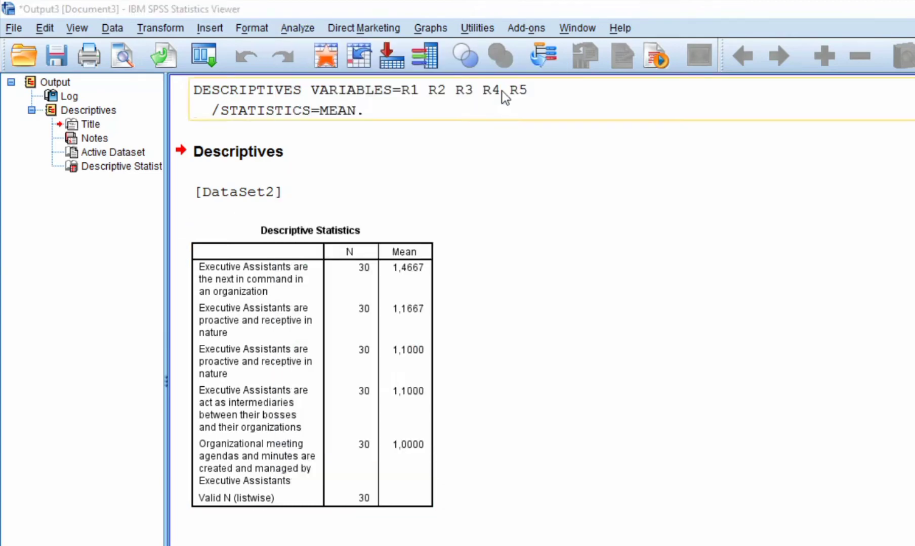
{"action": "left_click", "coordinate": [602, 289]}
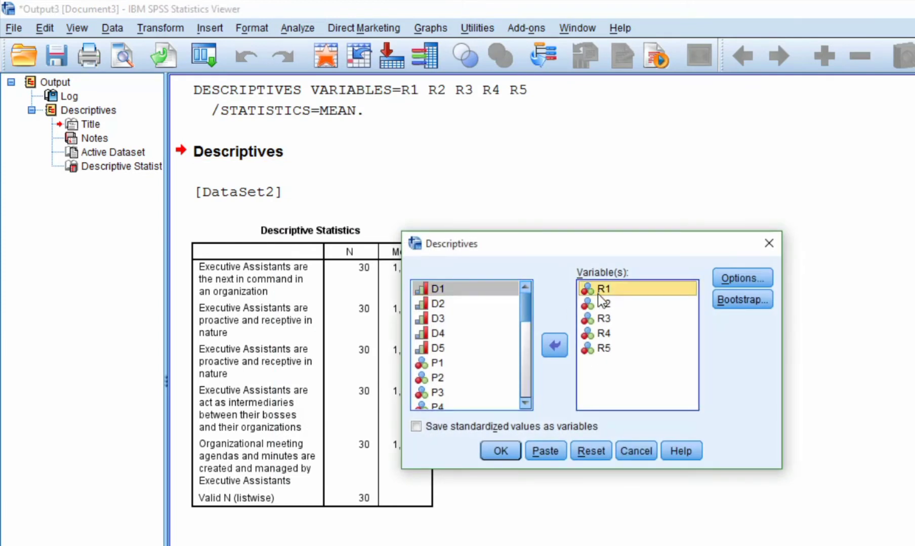
{"action": "left_click", "coordinate": [584, 347], "text": "ctrl"}
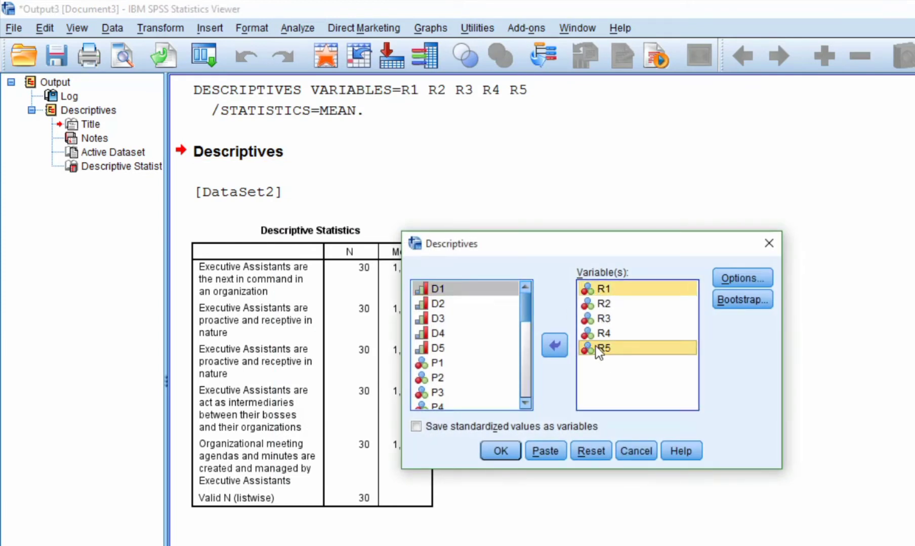
{"action": "left_click", "coordinate": [609, 305], "text": "shift"}
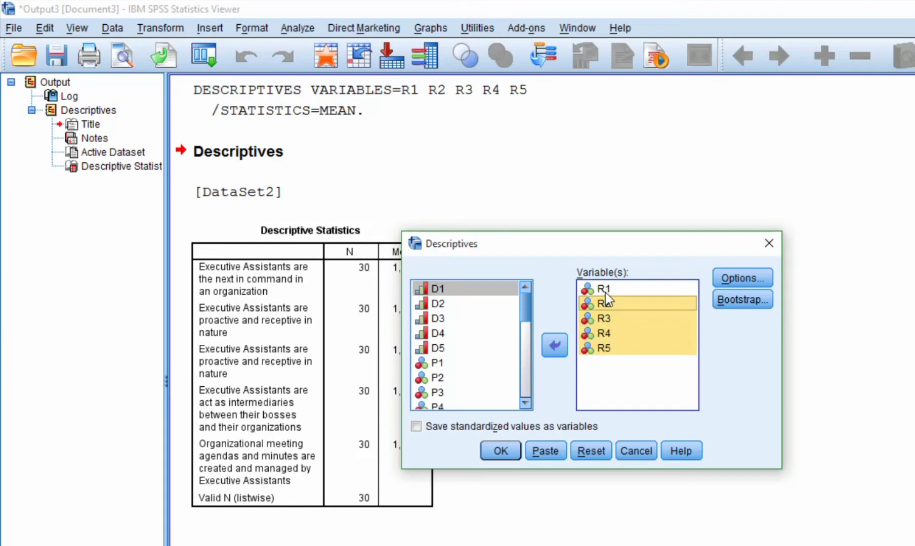
{"action": "left_click", "coordinate": [605, 293], "text": "ctrl"}
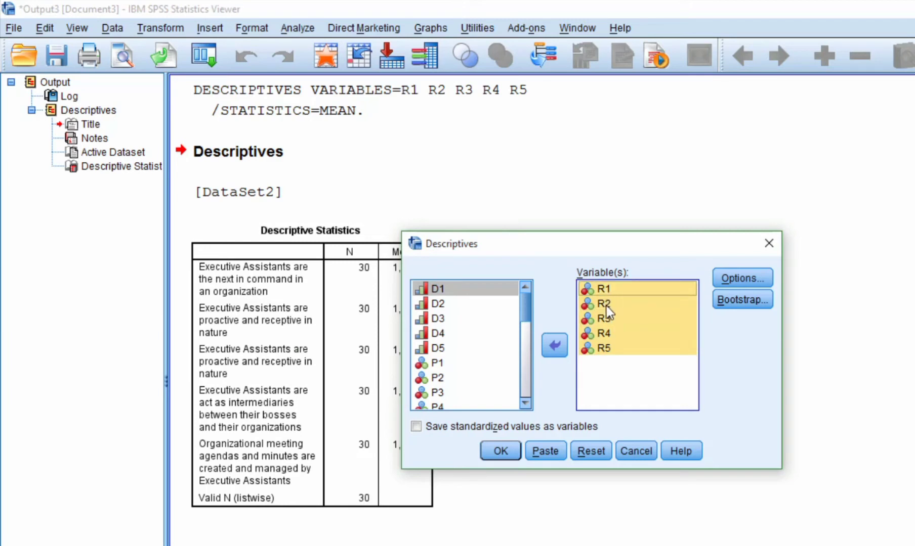
{"action": "left_click", "coordinate": [557, 346]}
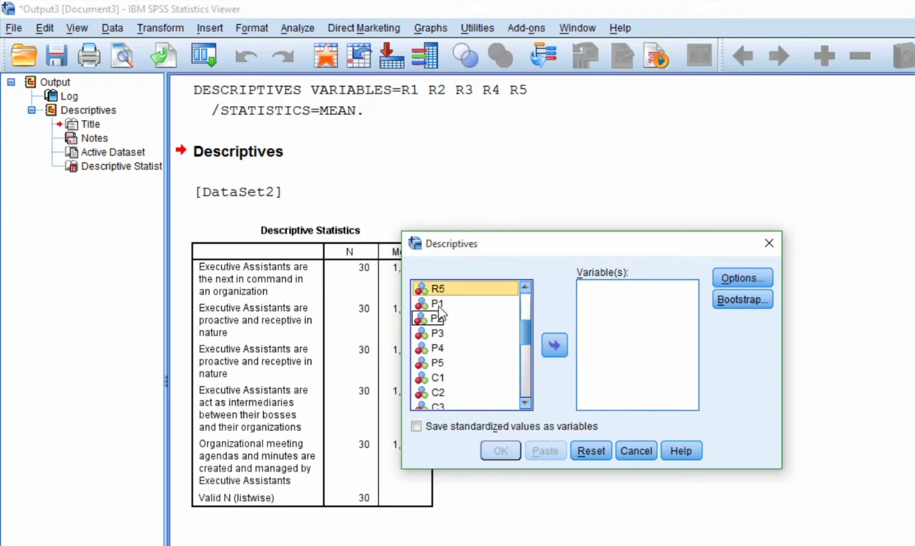
Add the variables P1 through P5 to the Descriptives analysis and run it
{"action": "left_click", "coordinate": [439, 306]}
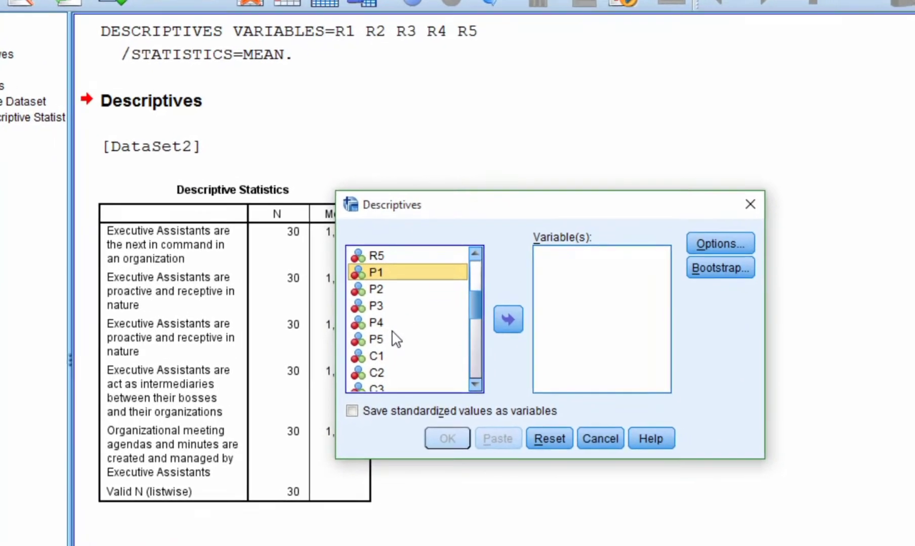
{"action": "left_click", "coordinate": [375, 337], "text": "shift"}
{"action": "left_click", "coordinate": [509, 319]}
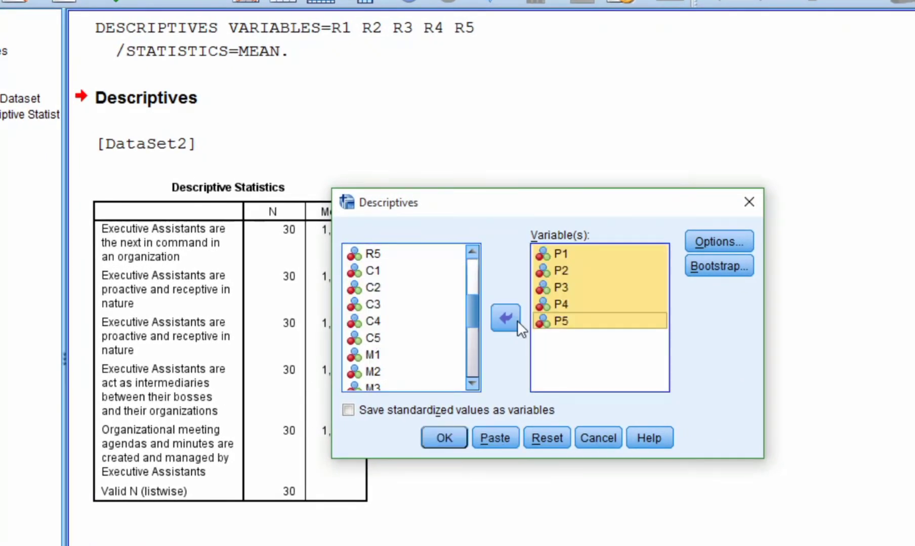
{"action": "left_click", "coordinate": [452, 440]}
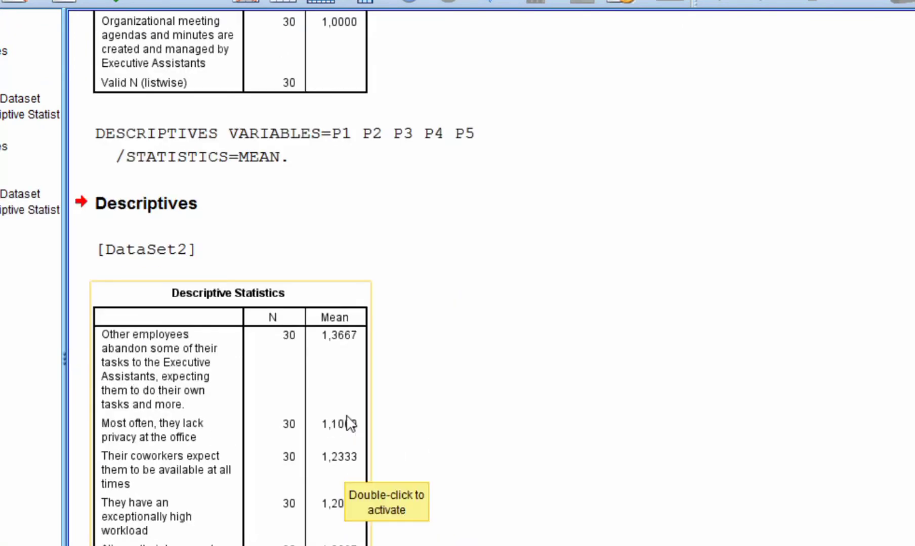
{"action": "left_click", "coordinate": [13, 29]}
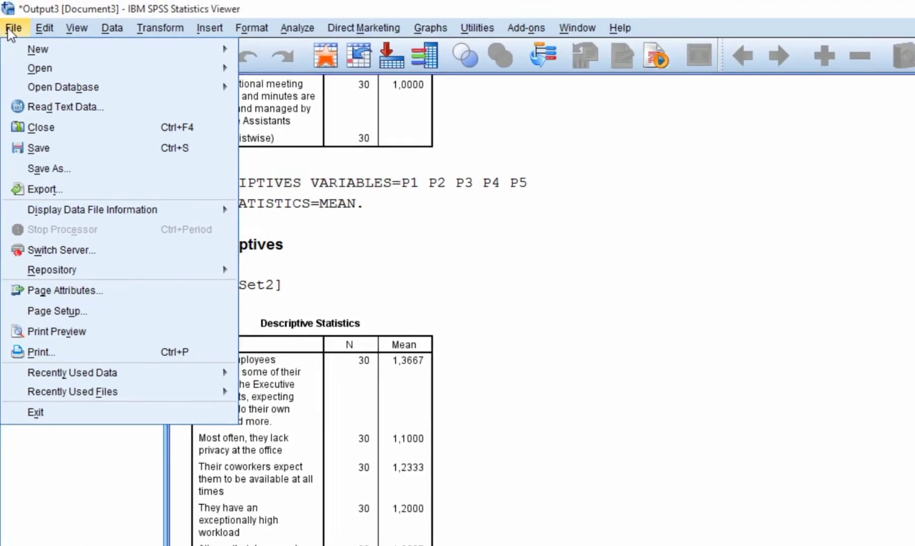
{"action": "left_click", "coordinate": [860, 282]}
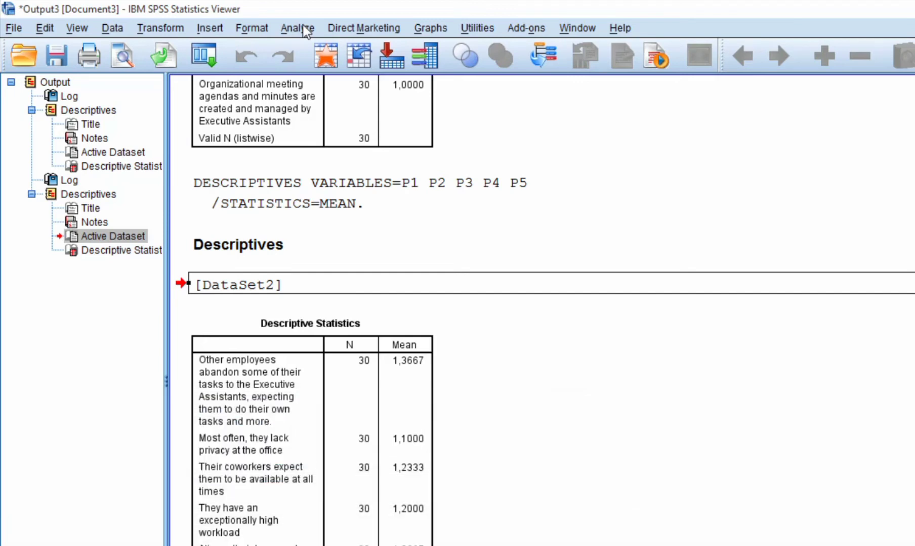
Close the Output3 results window and return to the data editor
{"action": "left_click", "coordinate": [303, 28]}
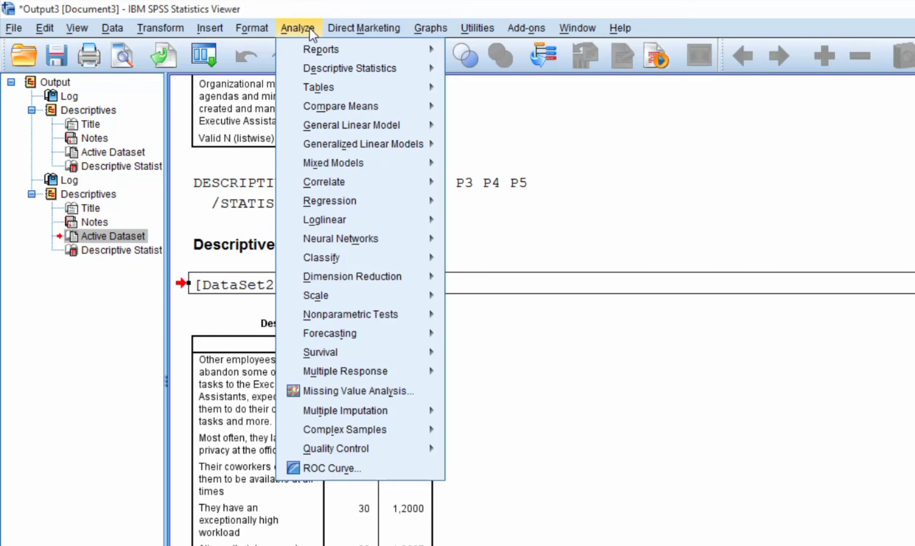
{"action": "left_click", "coordinate": [485, 239]}
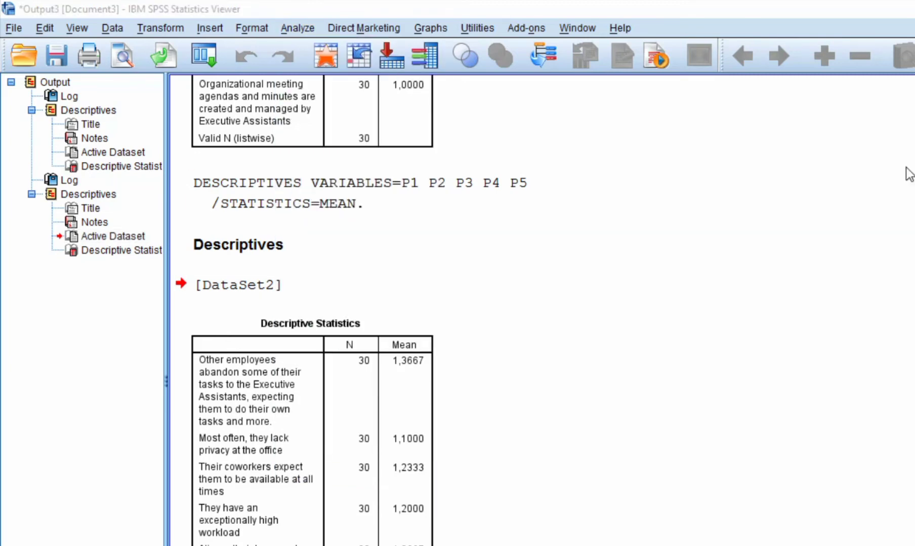
{"action": "left_click", "coordinate": [906, 9]}
{"action": "left_click", "coordinate": [593, 375]}
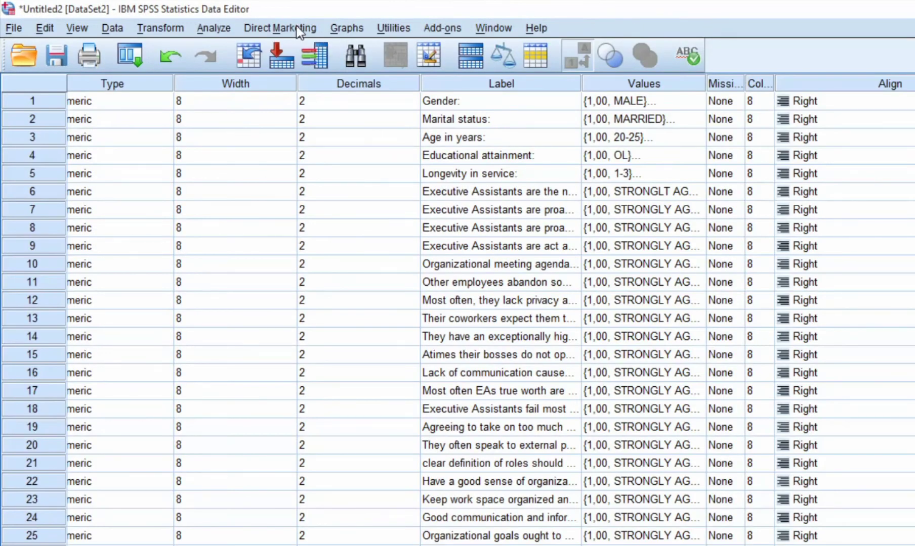
Run a two-tailed Pearson bivariate correlation between ROLES PLAYED and ORGANIZATIONAL GOALS
{"action": "left_click", "coordinate": [209, 28]}
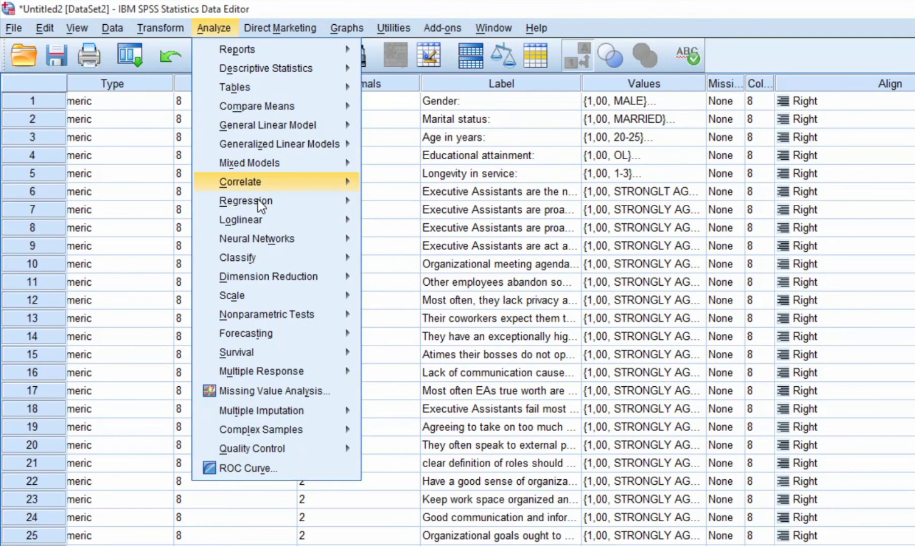
{"action": "mouse_move", "coordinate": [271, 184]}
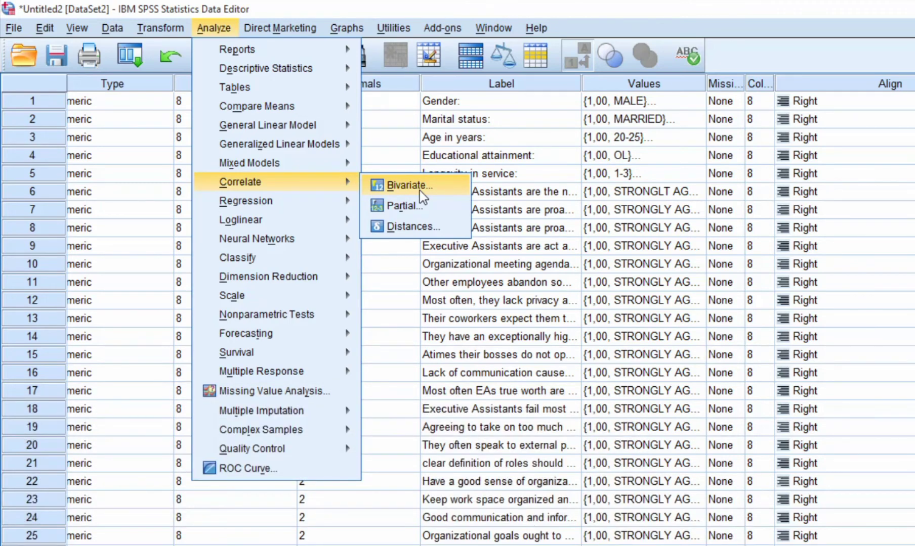
{"action": "left_click", "coordinate": [419, 190]}
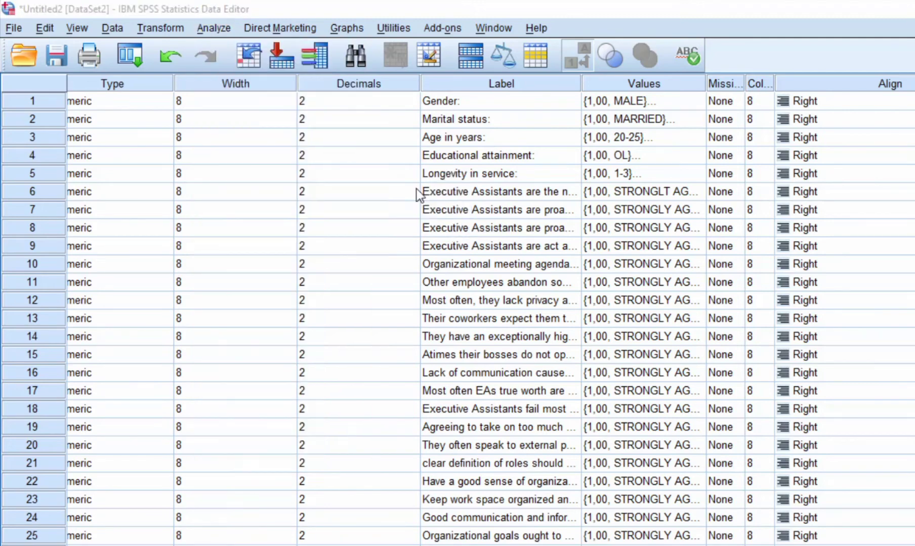
{"action": "scroll", "coordinate": [474, 278], "scroll_direction": "down", "scroll_amount": 3}
{"action": "scroll", "coordinate": [474, 279], "scroll_direction": "up", "scroll_amount": 1}
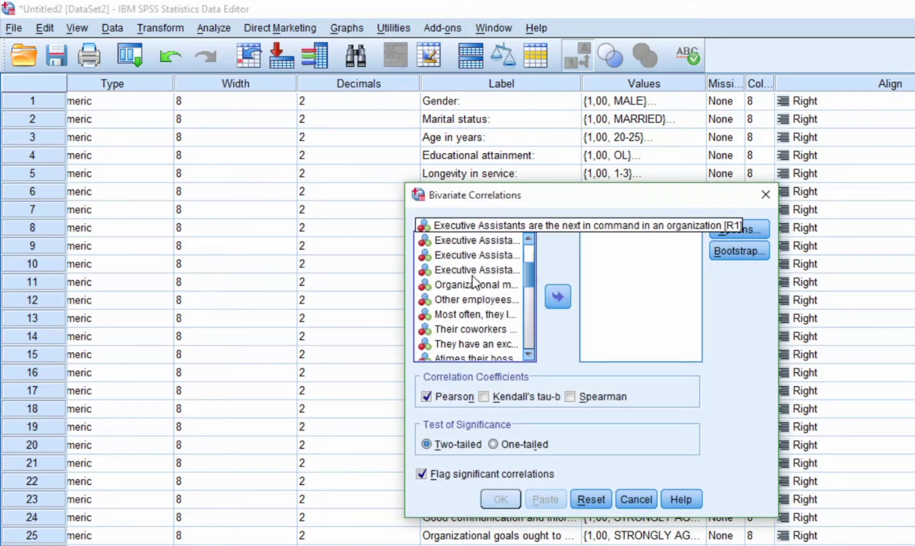
{"action": "scroll", "coordinate": [478, 286], "scroll_direction": "down", "scroll_amount": 7}
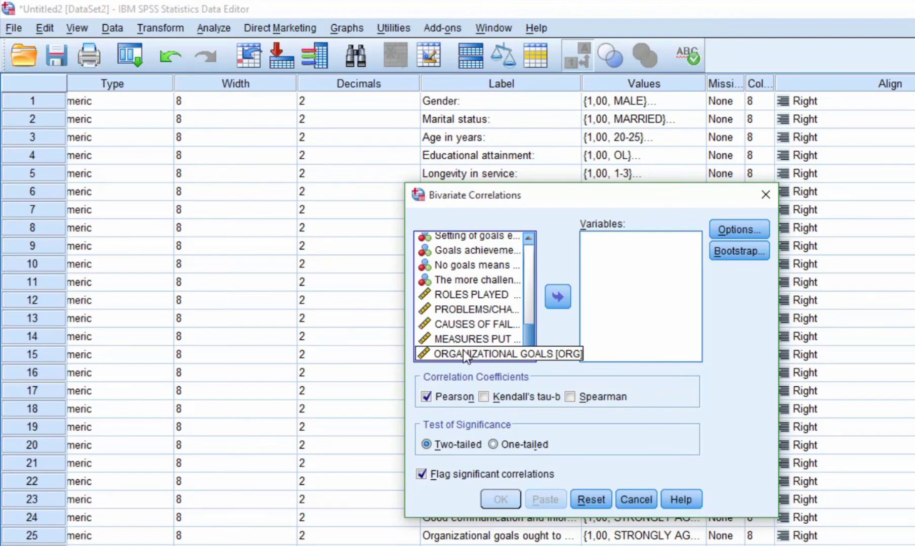
{"action": "left_click", "coordinate": [474, 297]}
{"action": "left_click", "coordinate": [558, 297]}
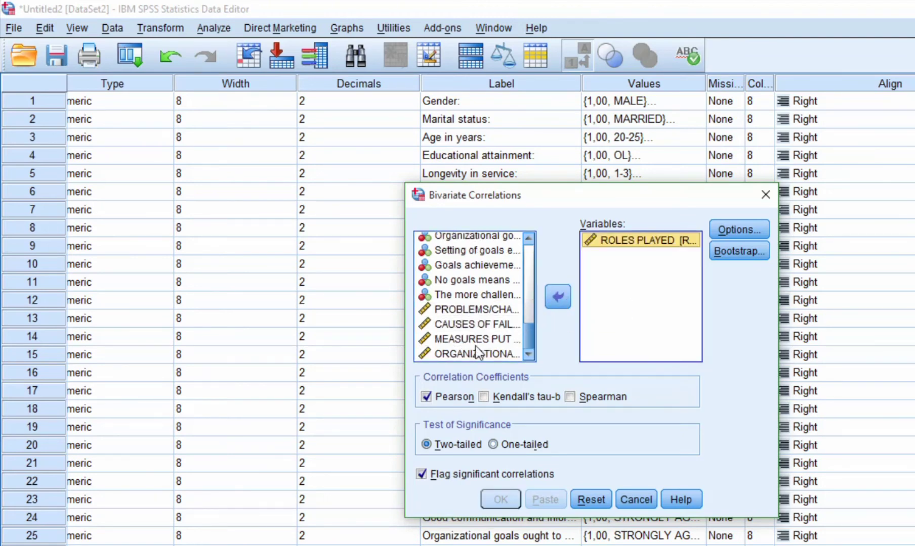
{"action": "left_click", "coordinate": [472, 351]}
{"action": "left_click", "coordinate": [558, 300]}
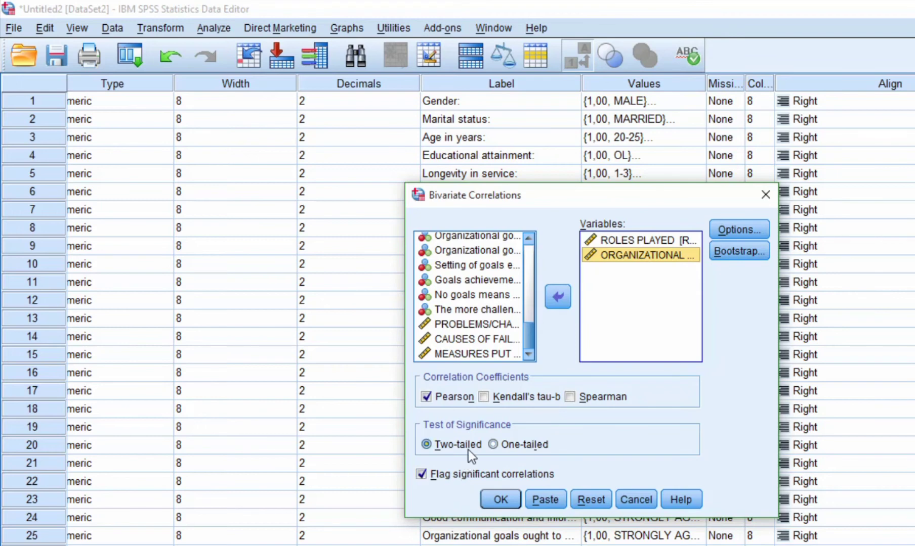
{"action": "left_click", "coordinate": [500, 502]}
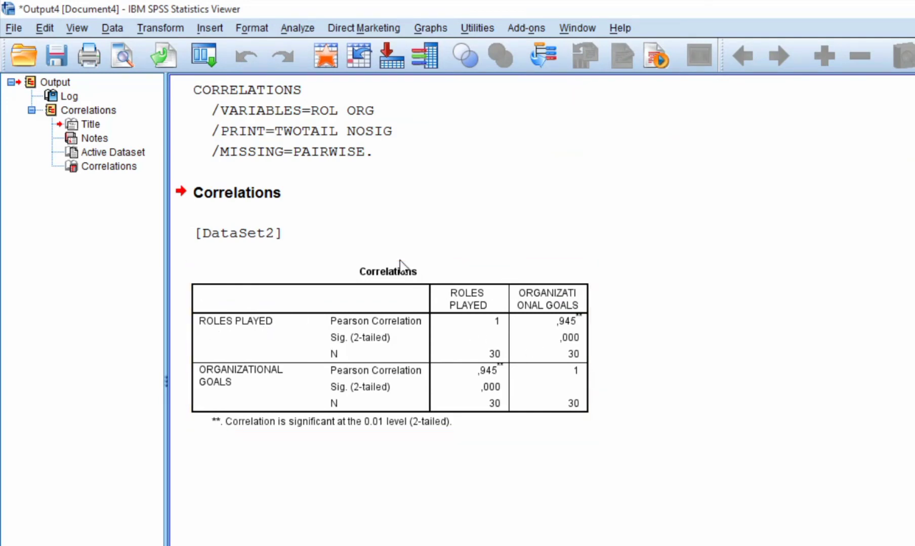
Reopen the bivariate correlation and add PROBLEMS/CHALLENGES FACED to its variables, placed before ORGANIZATIONAL GOALS
{"action": "left_click", "coordinate": [303, 29]}
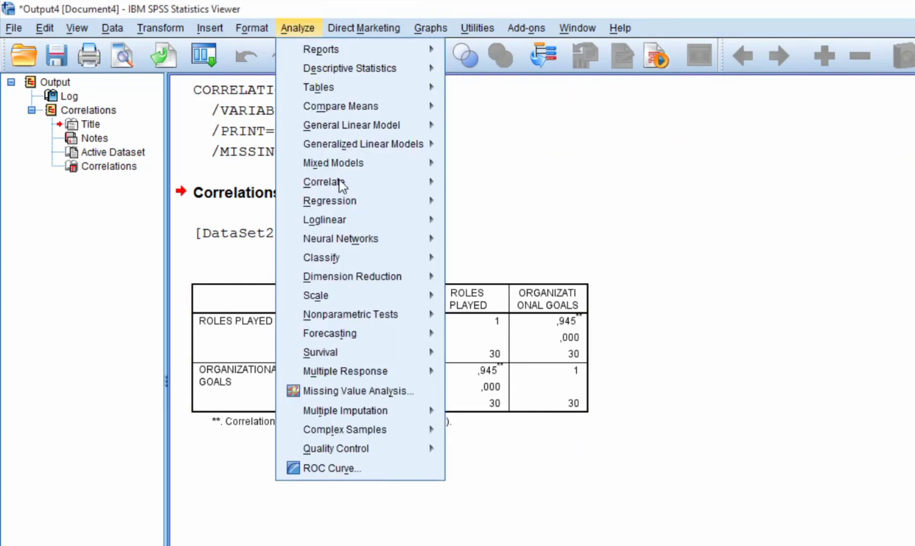
{"action": "mouse_move", "coordinate": [365, 199]}
{"action": "mouse_move", "coordinate": [398, 182]}
{"action": "left_click", "coordinate": [496, 183]}
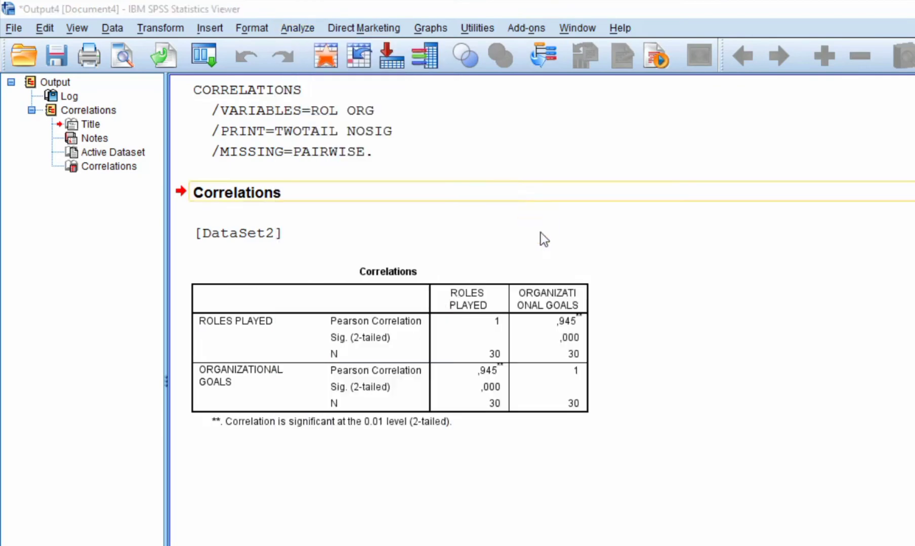
{"action": "scroll", "coordinate": [512, 343], "scroll_direction": "down", "scroll_amount": 10}
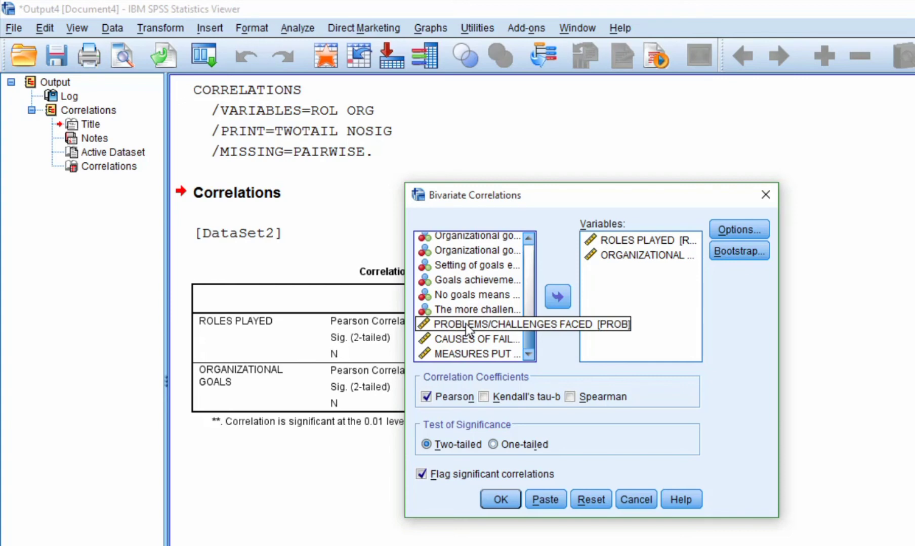
{"action": "left_click_drag", "start_coordinate": [467, 330], "coordinate": [633, 256]}
Remove ROLES PLAYED from the correlation variables and run the correlation of PROBLEMS/CHALLENGES FACED with ORGANIZATIONAL GOALS
{"action": "left_click", "coordinate": [635, 239]}
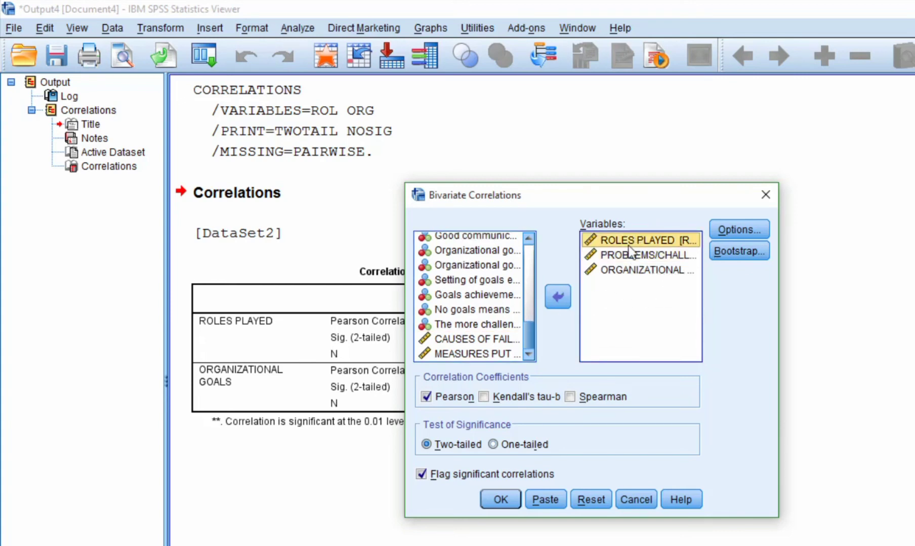
{"action": "left_click", "coordinate": [558, 297]}
{"action": "left_click", "coordinate": [626, 278]}
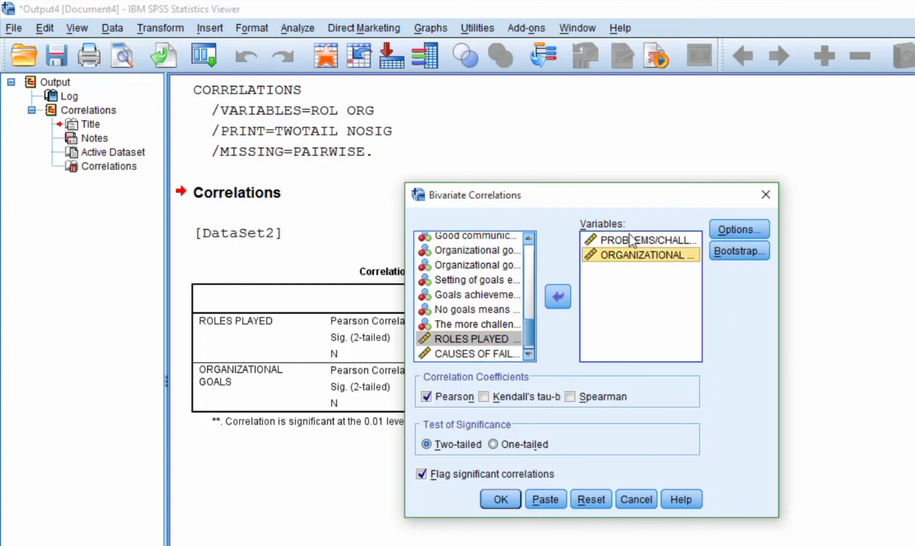
{"action": "left_click", "coordinate": [636, 241]}
{"action": "left_click", "coordinate": [633, 258]}
{"action": "left_click", "coordinate": [634, 238]}
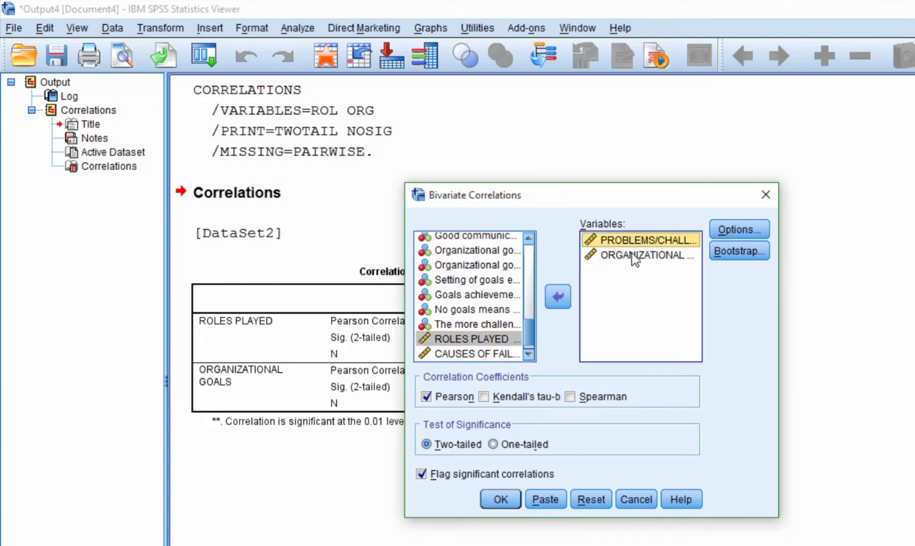
{"action": "left_click", "coordinate": [632, 254]}
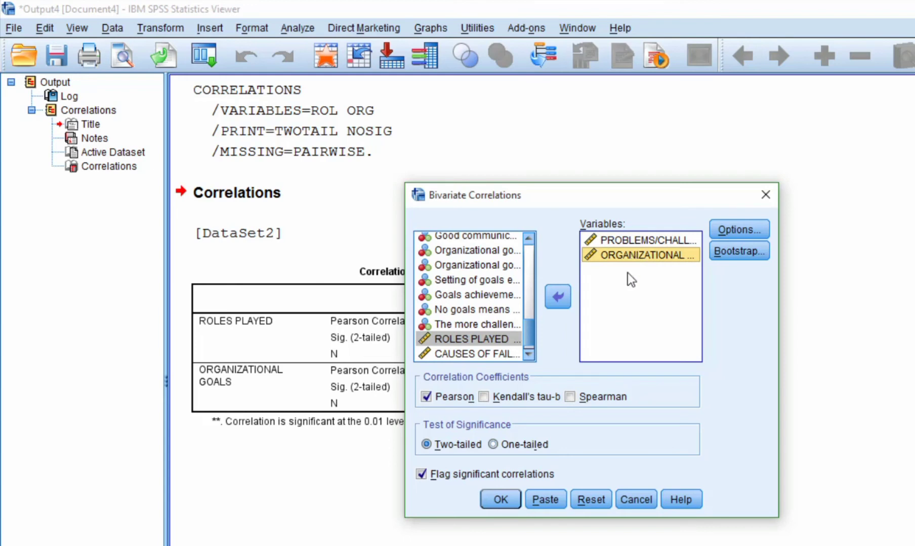
{"action": "left_click", "coordinate": [501, 499]}
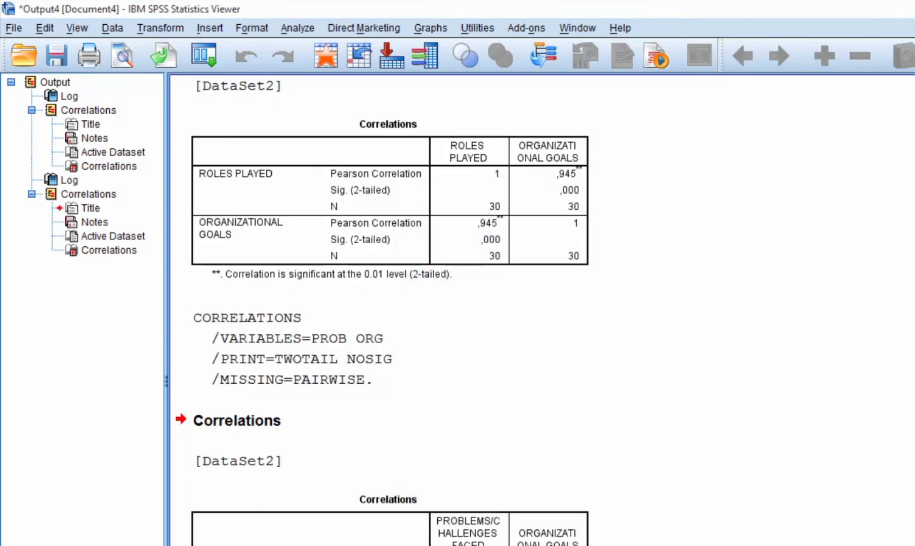
Replace PROBLEMS/CHALLENGES FACED with the causes of failure composite (CAUS) in the bivariate correlation and run it against ORGANIZATIONAL GOALS
{"action": "left_click", "coordinate": [291, 27]}
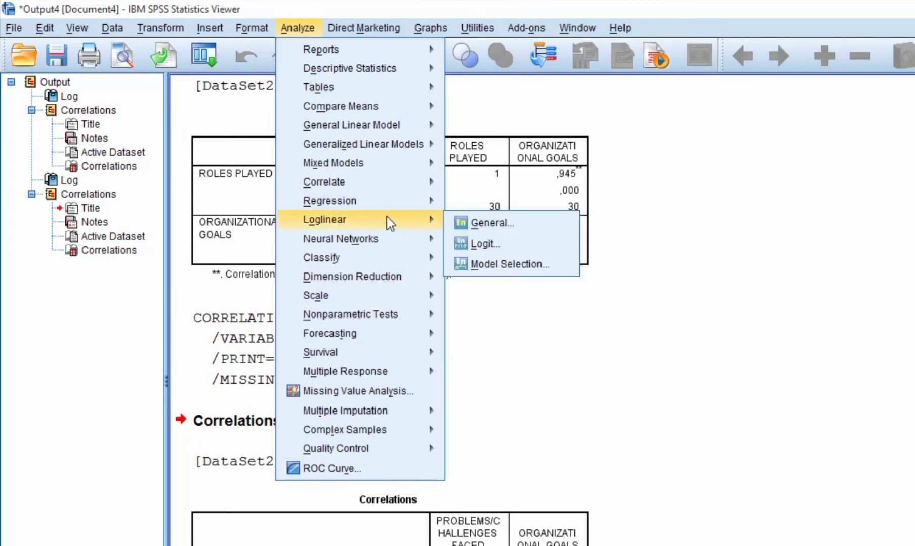
{"action": "mouse_move", "coordinate": [324, 295]}
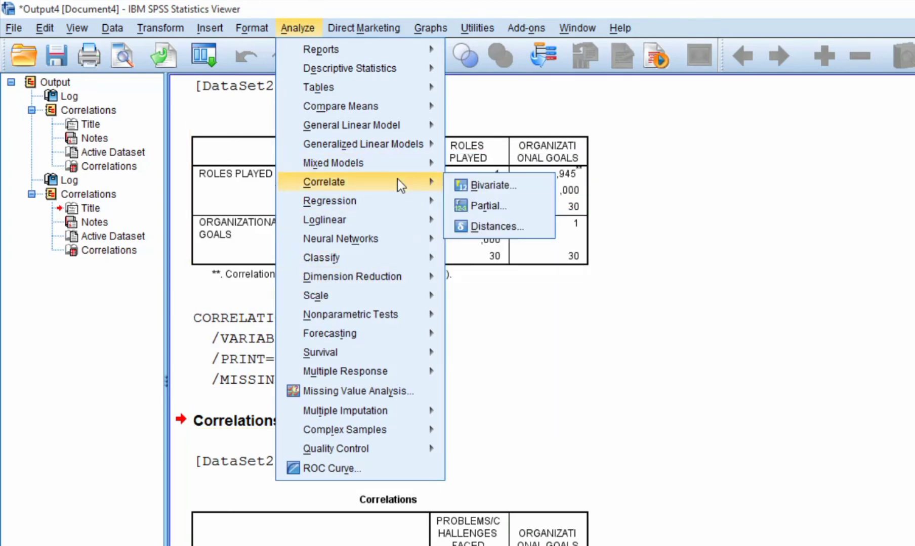
{"action": "left_click", "coordinate": [526, 185]}
{"action": "scroll", "coordinate": [535, 306], "scroll_direction": "down", "scroll_amount": 5}
{"action": "scroll", "coordinate": [480, 343], "scroll_direction": "down", "scroll_amount": 2}
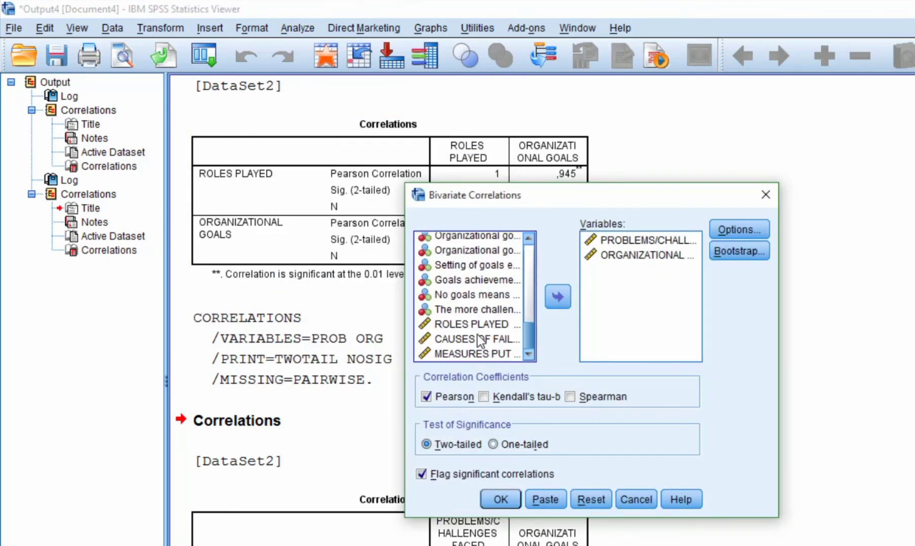
{"action": "left_click_drag", "start_coordinate": [465, 345], "coordinate": [688, 253]}
{"action": "left_click", "coordinate": [560, 297]}
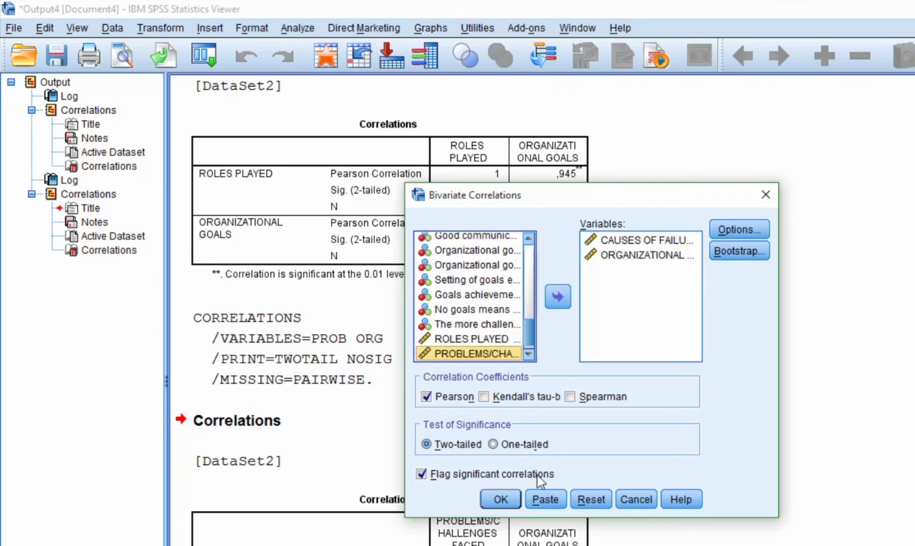
{"action": "left_click", "coordinate": [500, 500]}
Replace the causes of failure composite with the MEASURES PUT IN composite in the bivariate correlation and run it against ORGANIZATIONAL GOALS
{"action": "left_click", "coordinate": [292, 29]}
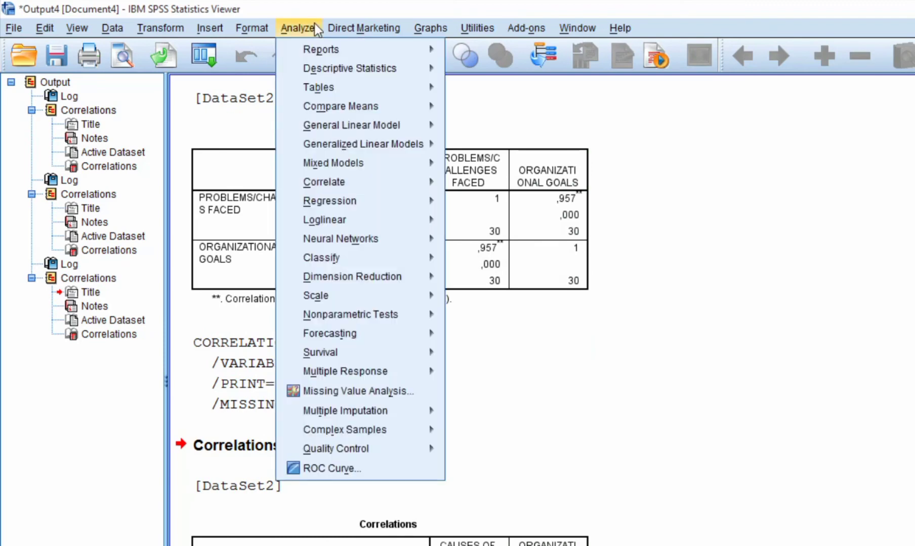
{"action": "mouse_move", "coordinate": [354, 258]}
{"action": "mouse_move", "coordinate": [397, 180]}
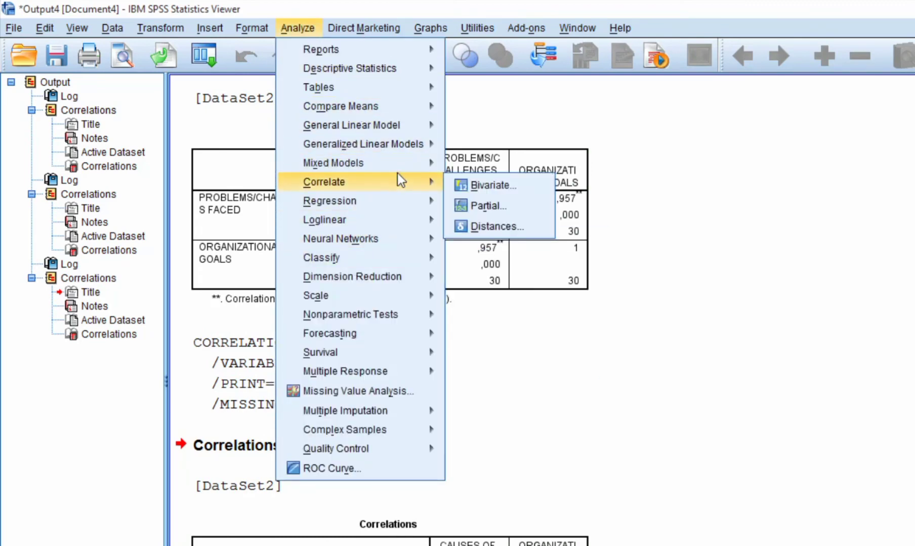
{"action": "left_click", "coordinate": [496, 183]}
{"action": "scroll", "coordinate": [503, 318], "scroll_direction": "down", "scroll_amount": 10}
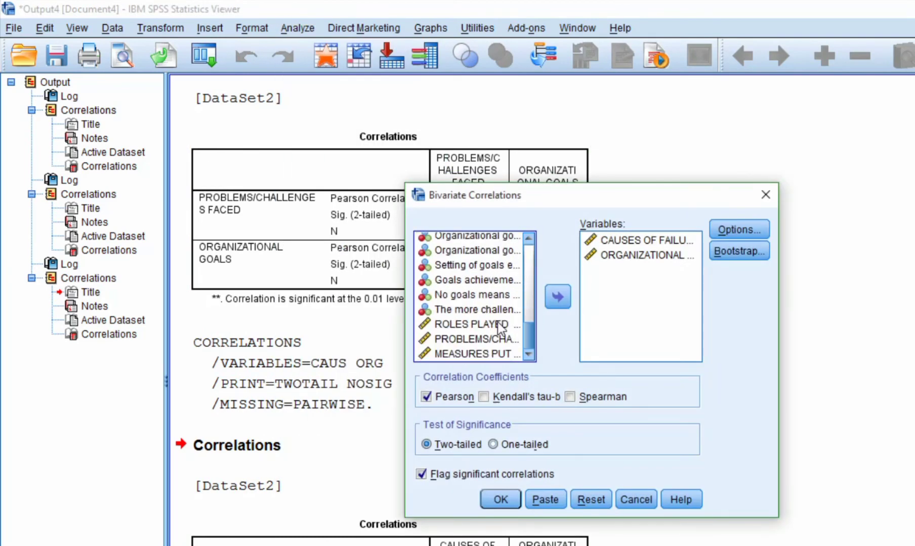
{"action": "left_click_drag", "start_coordinate": [481, 354], "coordinate": [643, 248]}
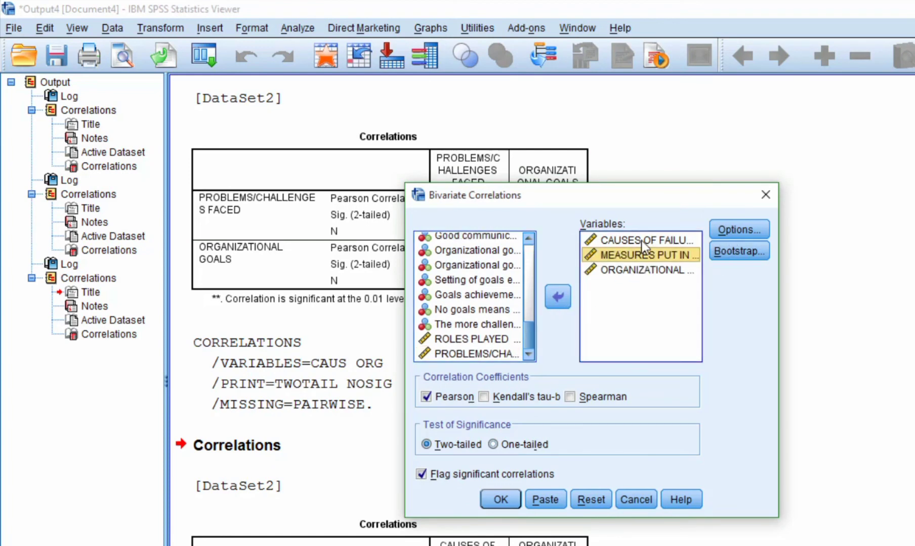
{"action": "left_click", "coordinate": [641, 241]}
{"action": "left_click", "coordinate": [557, 299]}
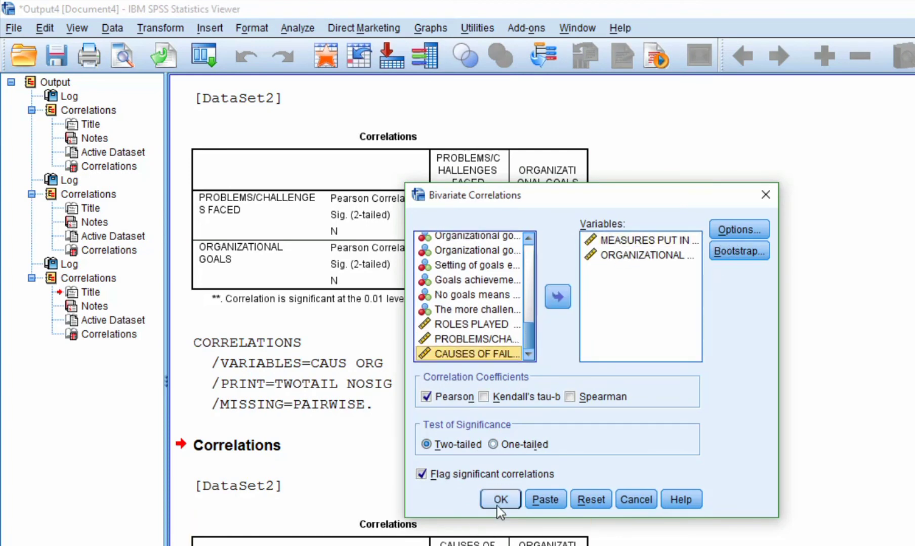
{"action": "left_click", "coordinate": [498, 502]}
{"action": "scroll", "coordinate": [464, 208], "scroll_direction": "up", "scroll_amount": 10}
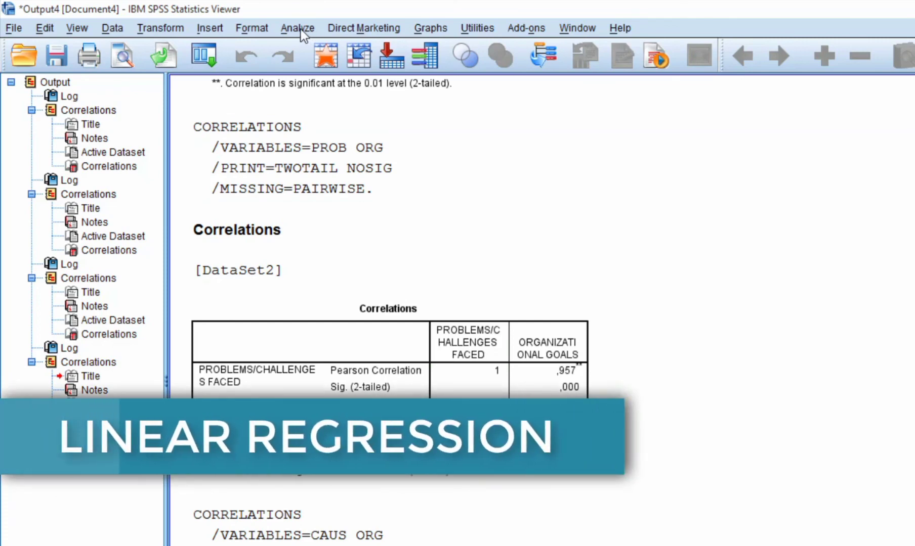
Start a linear regression with ORGANIZATIONAL GOALS as the dependent variable
{"action": "left_click", "coordinate": [300, 29]}
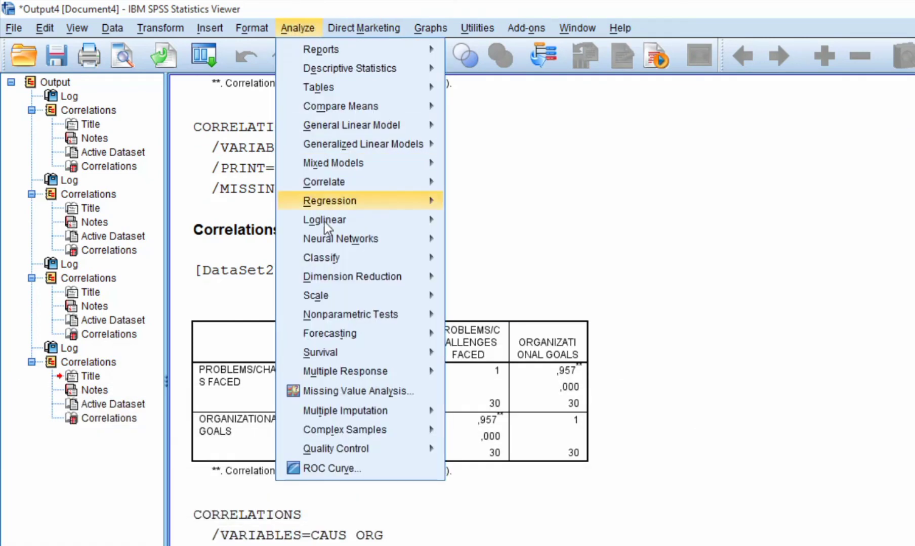
{"action": "mouse_move", "coordinate": [365, 201]}
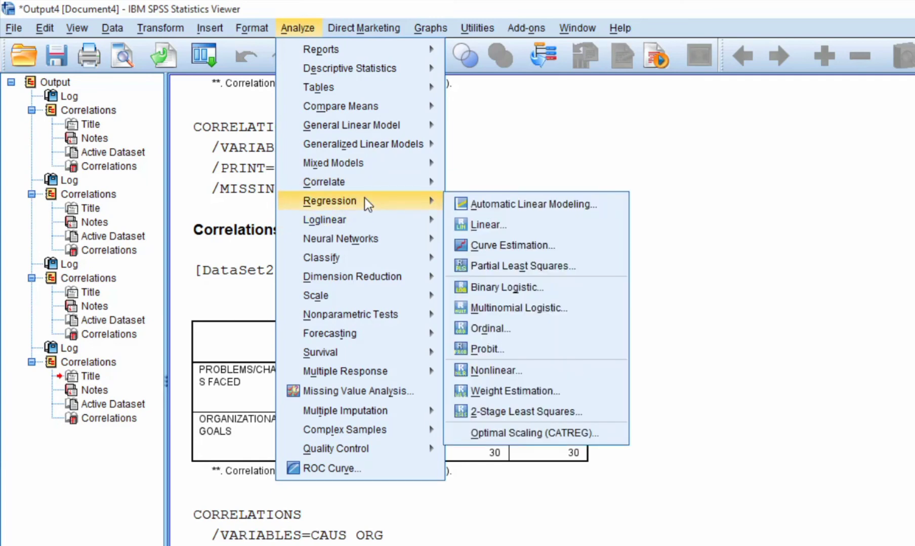
{"action": "left_click", "coordinate": [527, 228]}
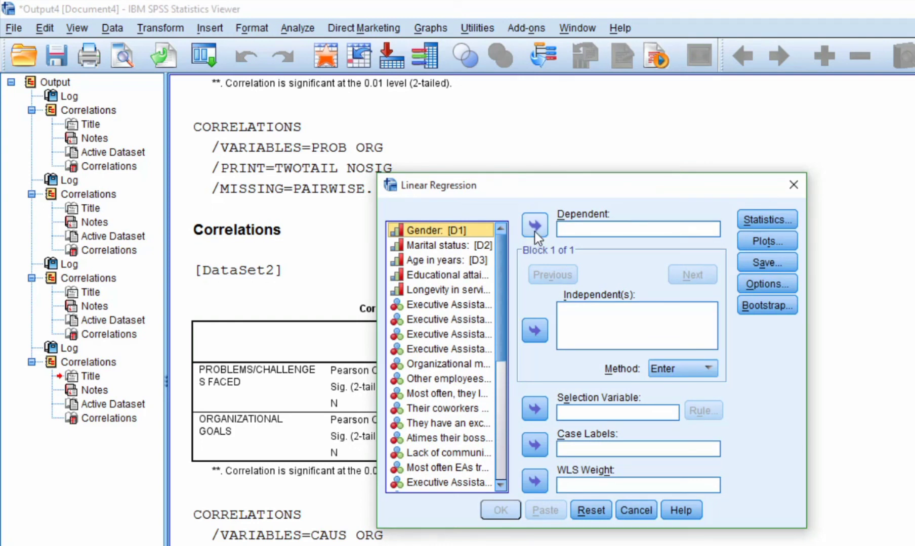
{"action": "scroll", "coordinate": [445, 321], "scroll_direction": "down", "scroll_amount": 6}
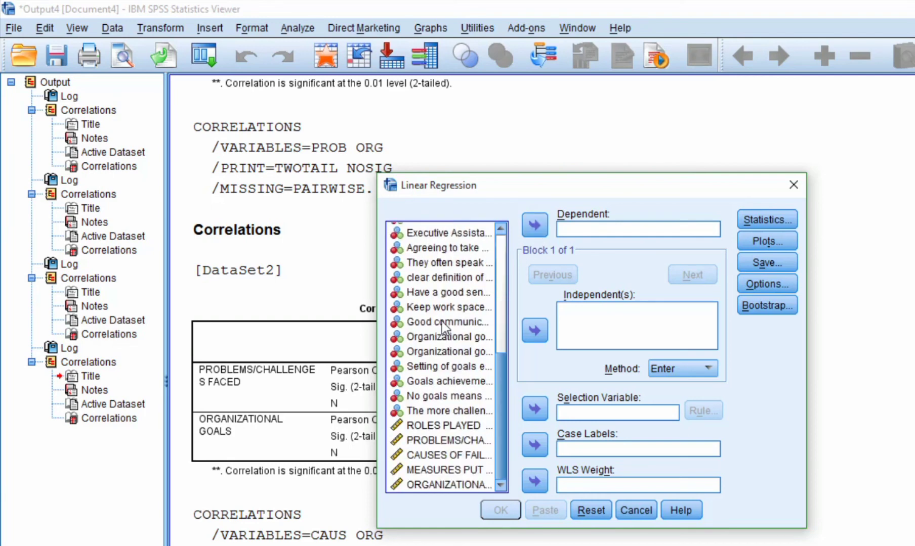
{"action": "left_click", "coordinate": [424, 485]}
{"action": "left_click", "coordinate": [535, 226]}
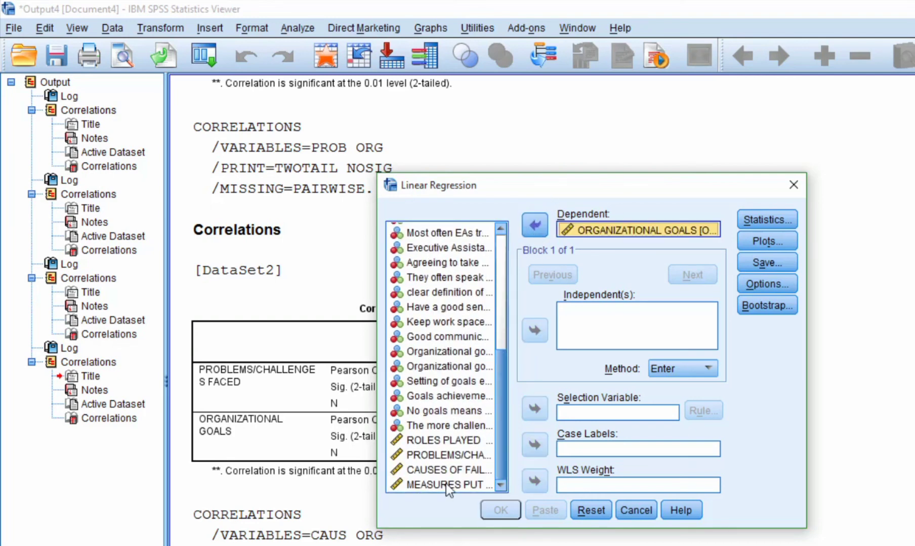
Add the ROLES PLAYED, PROBLEMS/CHALLENGES FACED, CAUSES OF FAILURE and MEASURES PUT IN PLACE composites as independents and run the regression with default statistics
{"action": "left_click", "coordinate": [427, 442]}
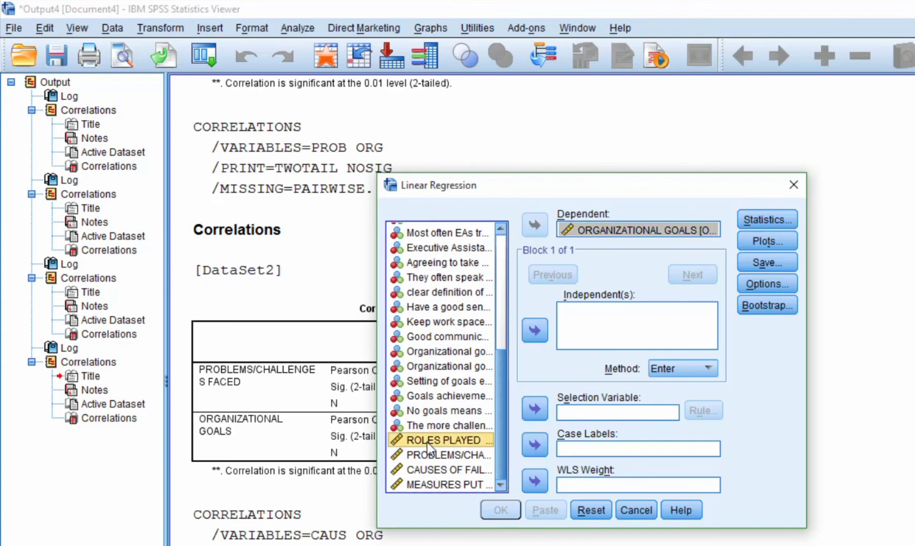
{"action": "left_click", "coordinate": [420, 485], "text": "shift"}
{"action": "left_click", "coordinate": [534, 331]}
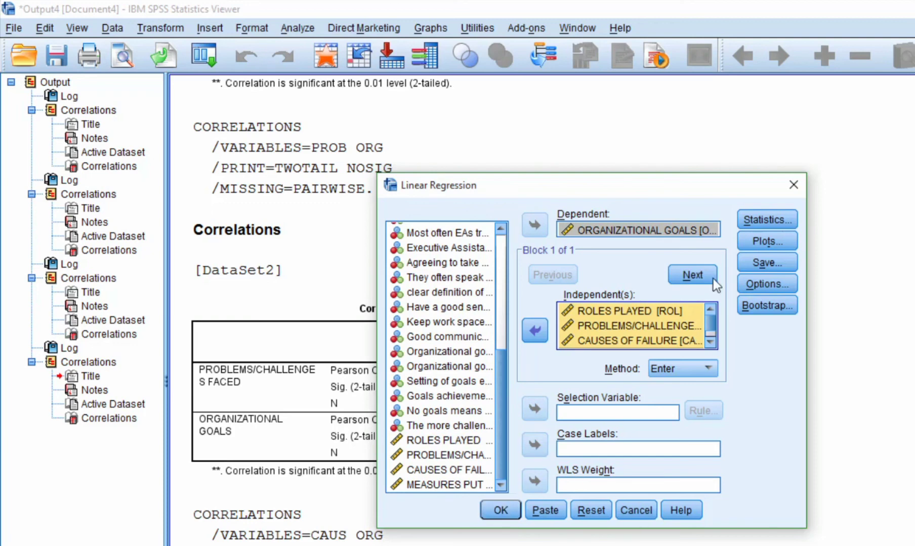
{"action": "left_click", "coordinate": [774, 226]}
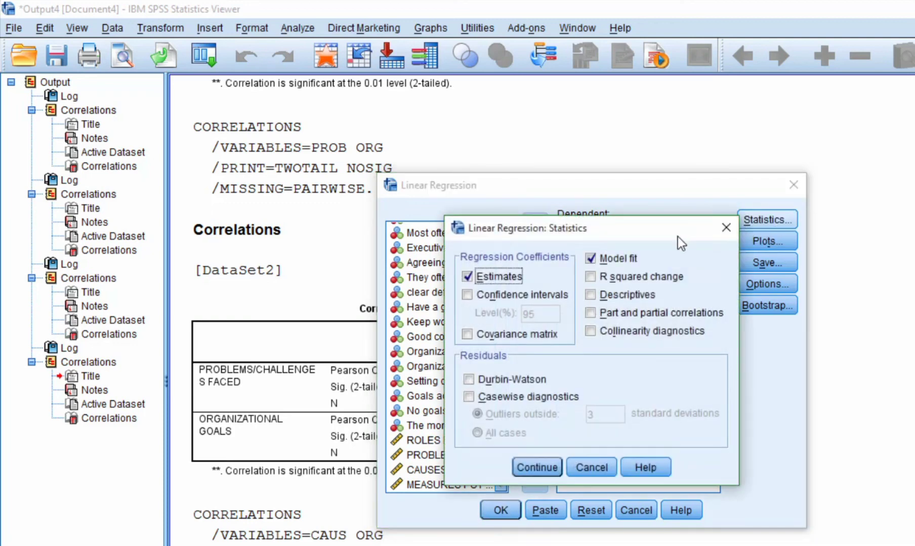
{"action": "left_click", "coordinate": [723, 229]}
{"action": "left_click", "coordinate": [499, 509]}
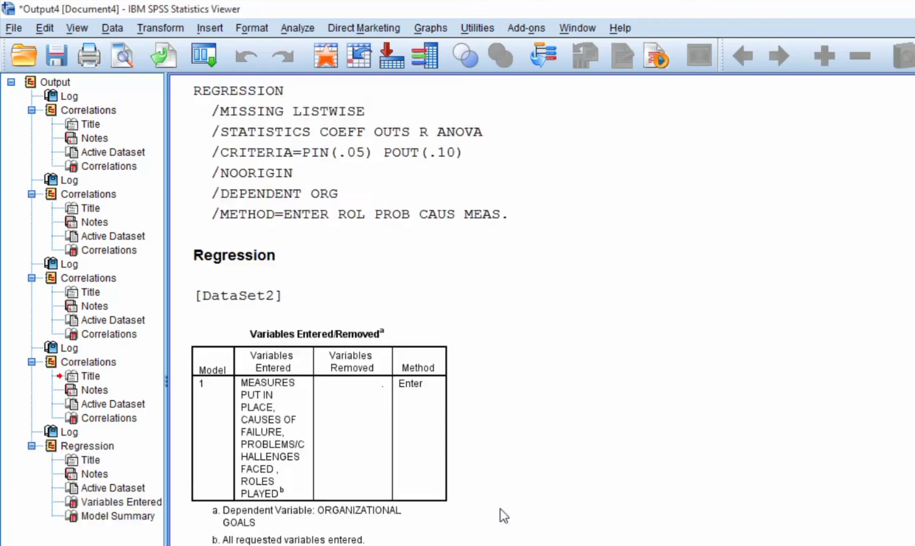
Examine the Model Summary, ANOVA and Coefficients tables in the regression output
{"action": "left_click", "coordinate": [403, 195]}
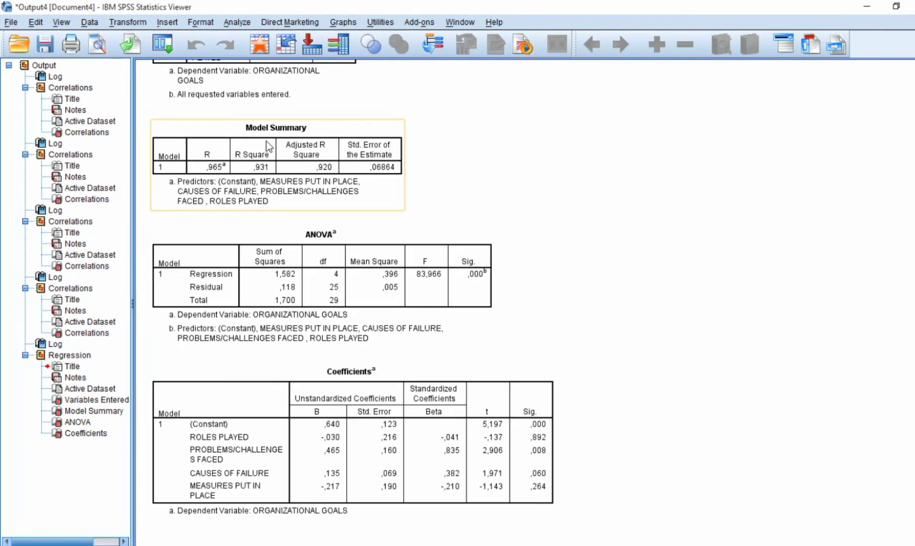
{"action": "left_click", "coordinate": [372, 374]}
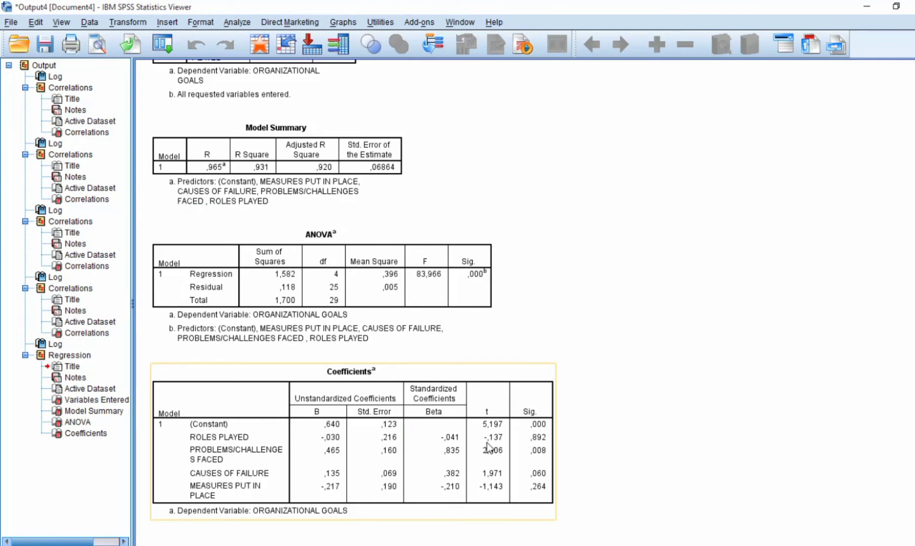
{"action": "left_click", "coordinate": [521, 307]}
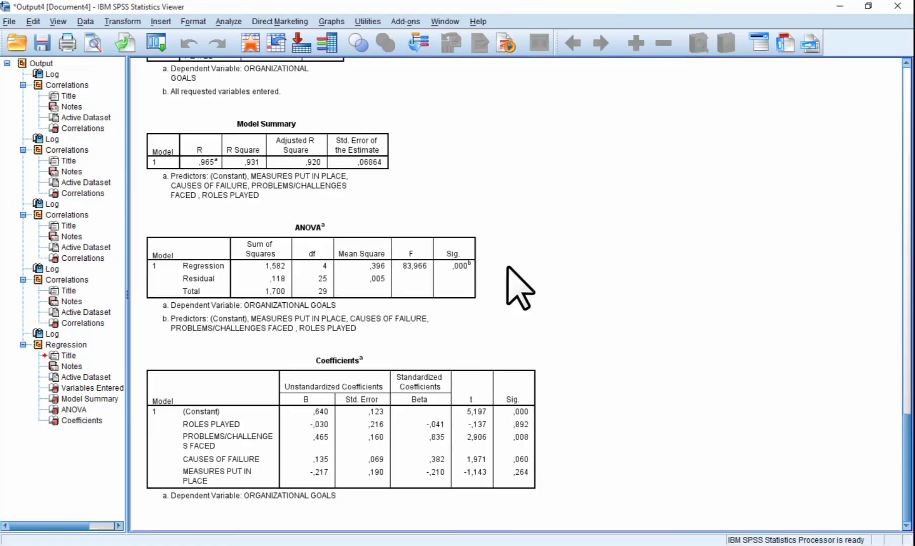